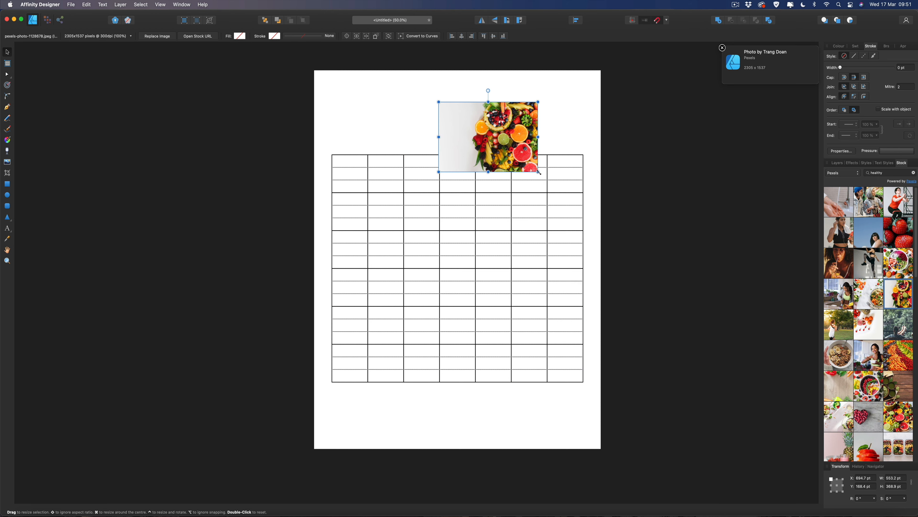
Enlarge the fruit photo to about 2999 × 2000 pt, align it with the page's upper-left corner, and place it behind the grid group.
left_click_drag(538, 171, 669, 402)
left_click_drag(438, 310, 236, 493)
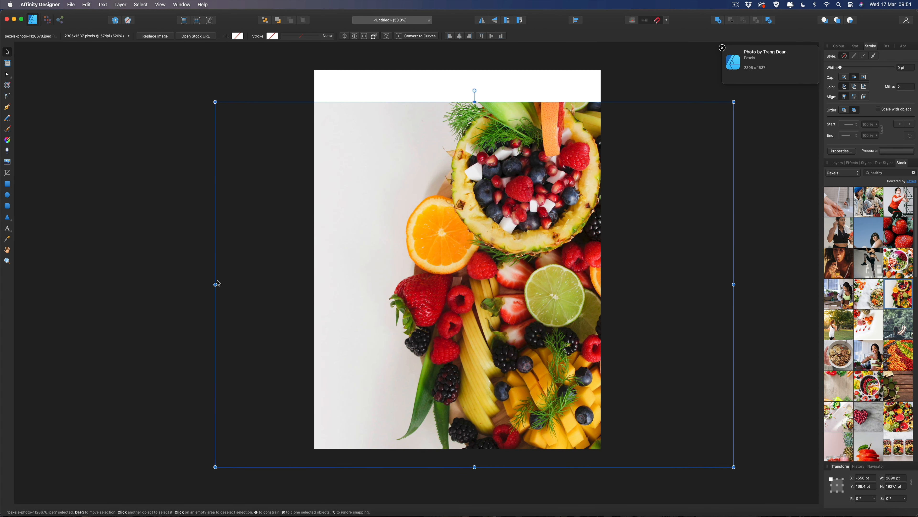
left_click_drag(218, 102, 172, 61)
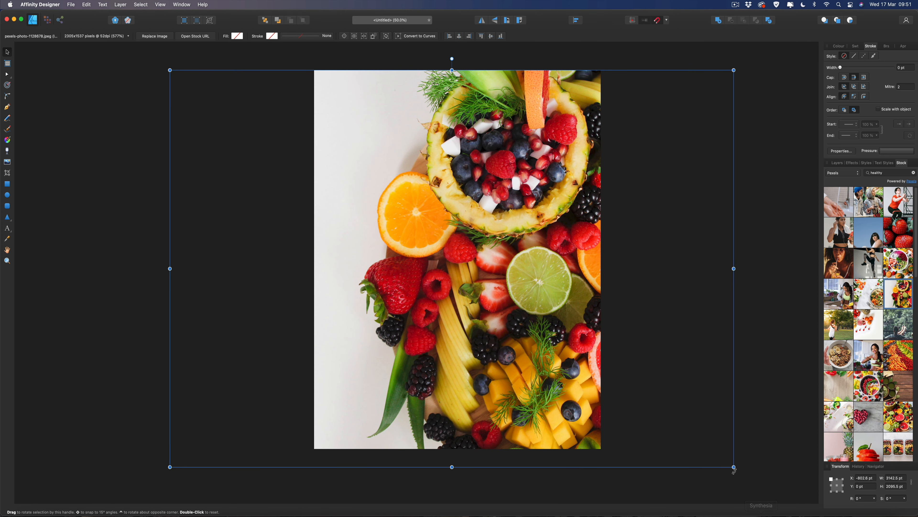
left_click_drag(733, 467, 708, 449)
left_click_drag(493, 293, 632, 296)
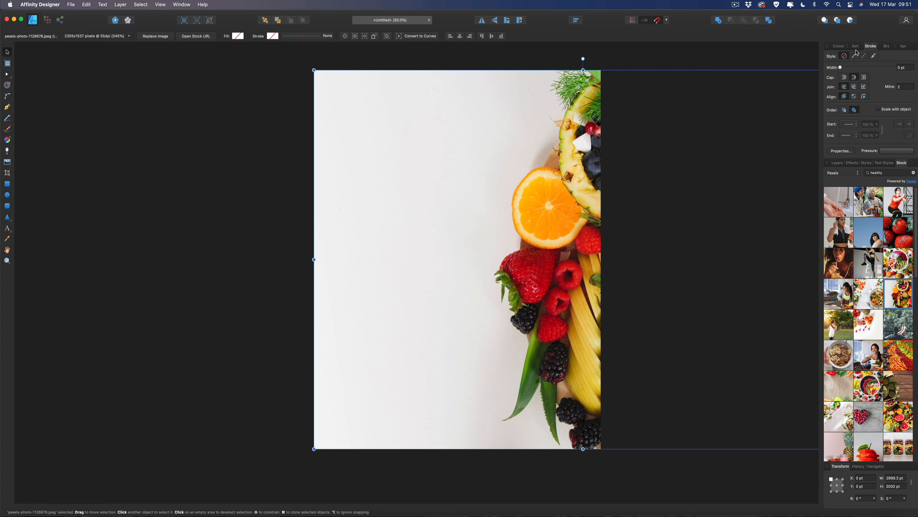
left_click(838, 163)
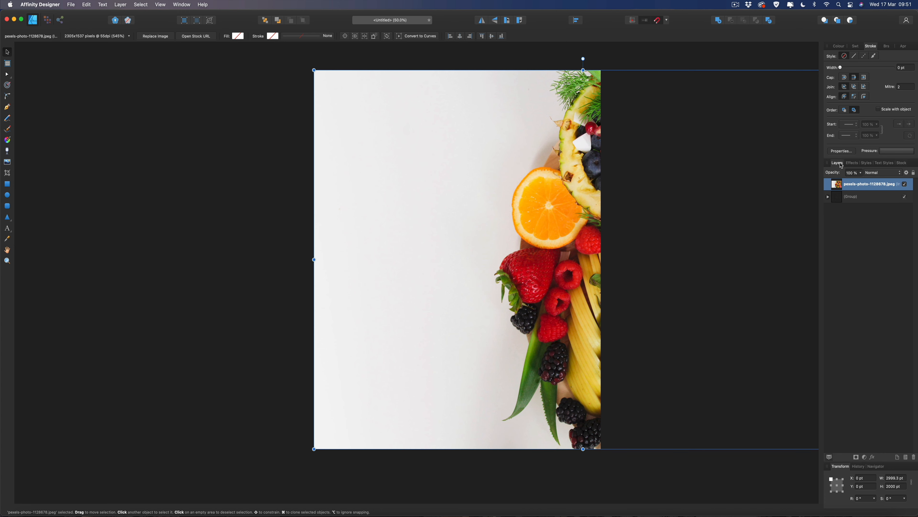
left_click_drag(838, 187, 831, 206)
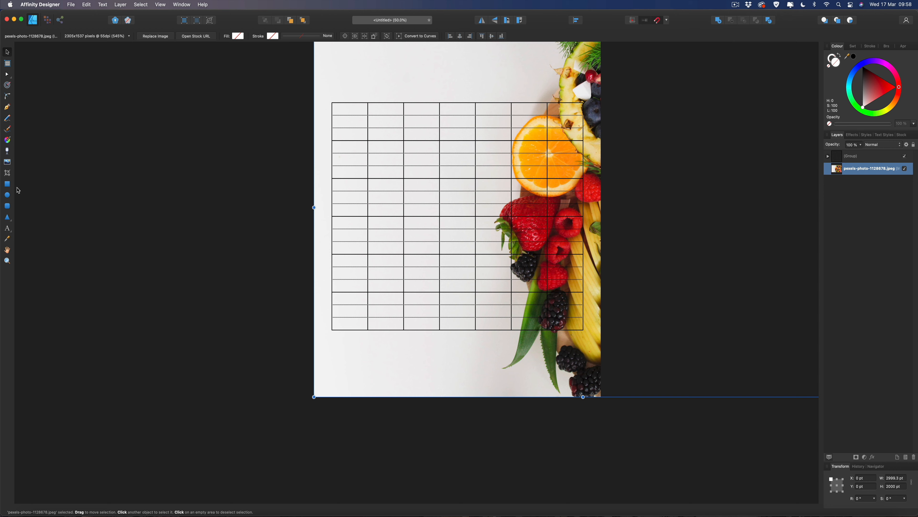
Draw a rectangle about 1400 × 1200 pt exactly covering the grid's area, behind the grid, and fill it white.
left_click(7, 186)
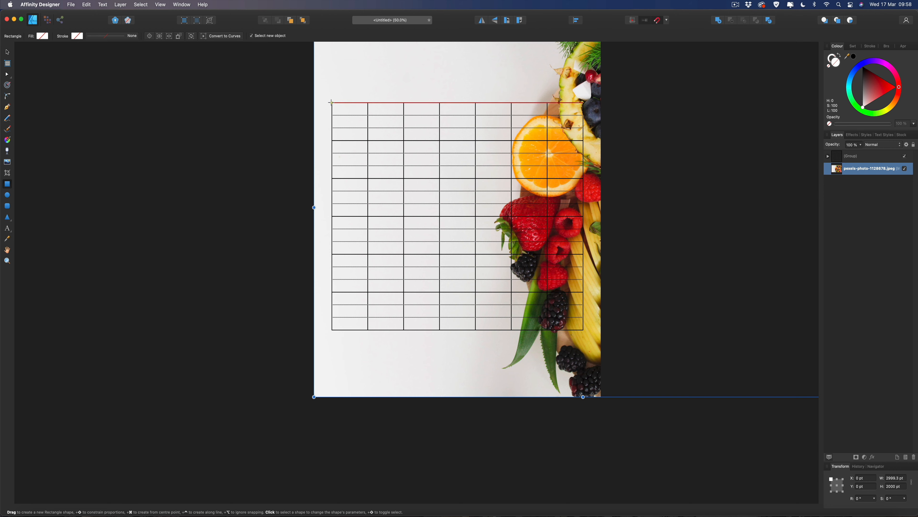
left_click_drag(332, 103, 584, 330)
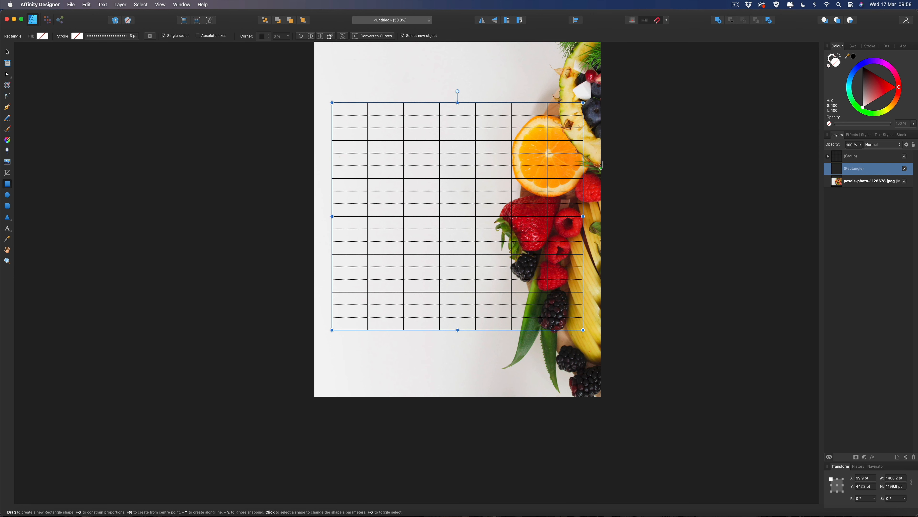
left_click(862, 105)
left_click(831, 60)
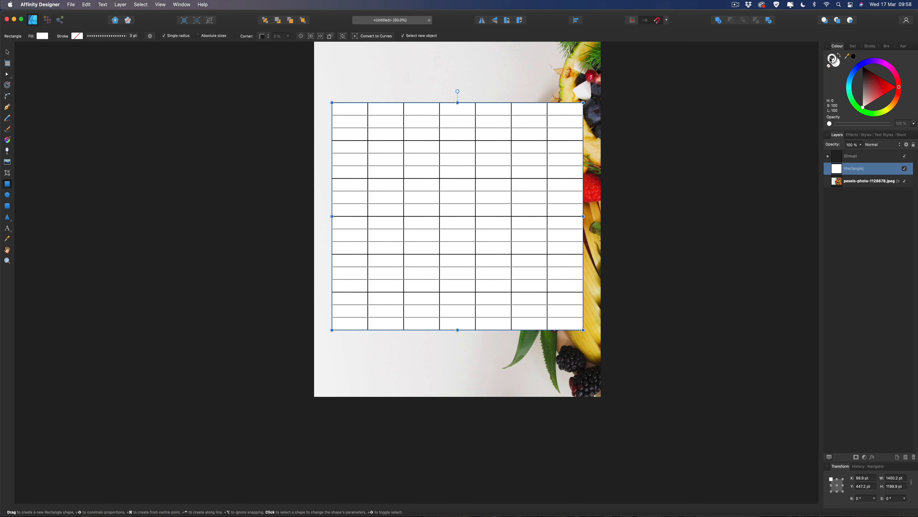
left_click(833, 65)
mouse_move(834, 169)
left_mouse_down()
mouse_move(835, 153)
mouse_move(835, 175)
left_mouse_up()
Rename the grid group as "box".
double_click(854, 156)
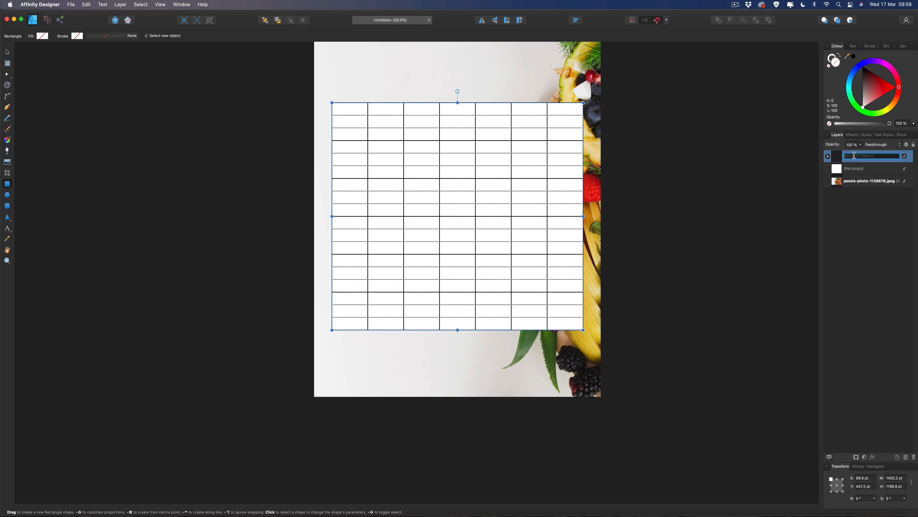
type("box")
key("Return")
Place the oatmeal bowl photo from the Pexels stock images over the grid, scaled to the grid's width at about 1400 × 1866 pt.
left_click(837, 171)
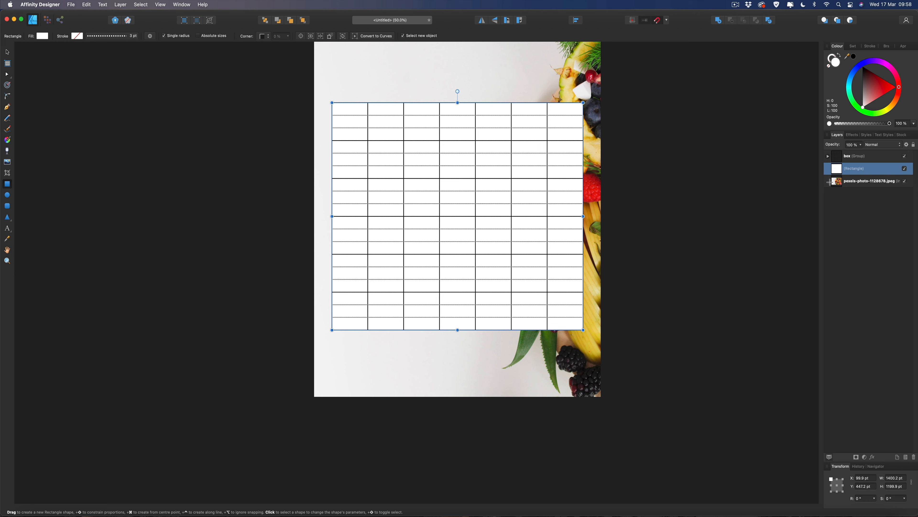
left_click(905, 136)
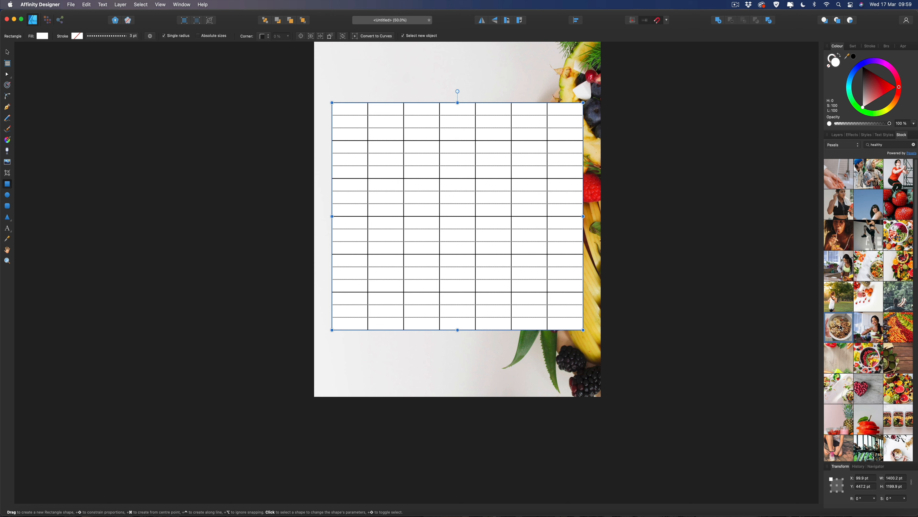
left_click_drag(841, 328, 447, 223)
left_click_drag(402, 160, 317, 73)
left_click_drag(495, 290, 583, 412)
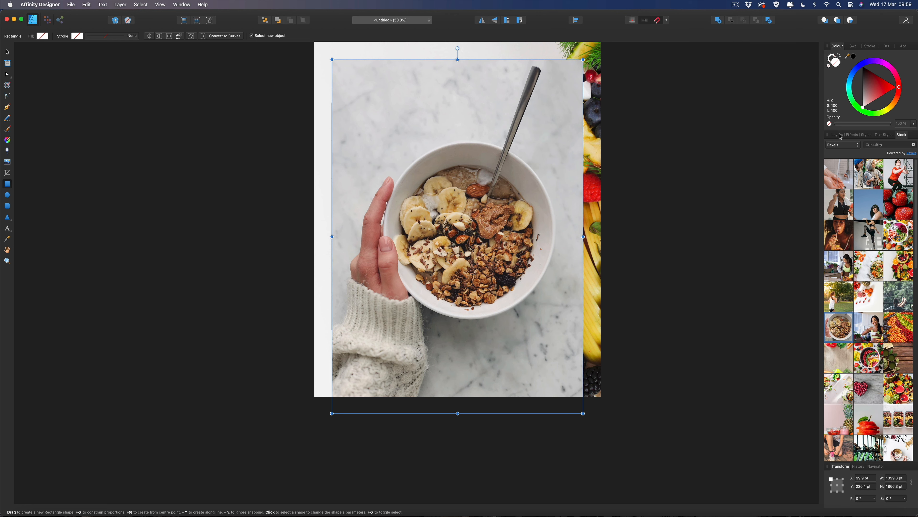
Clip the bowl photo inside the white rectangle and shift it slightly upward to frame the bowl behind the grid.
left_click(838, 135)
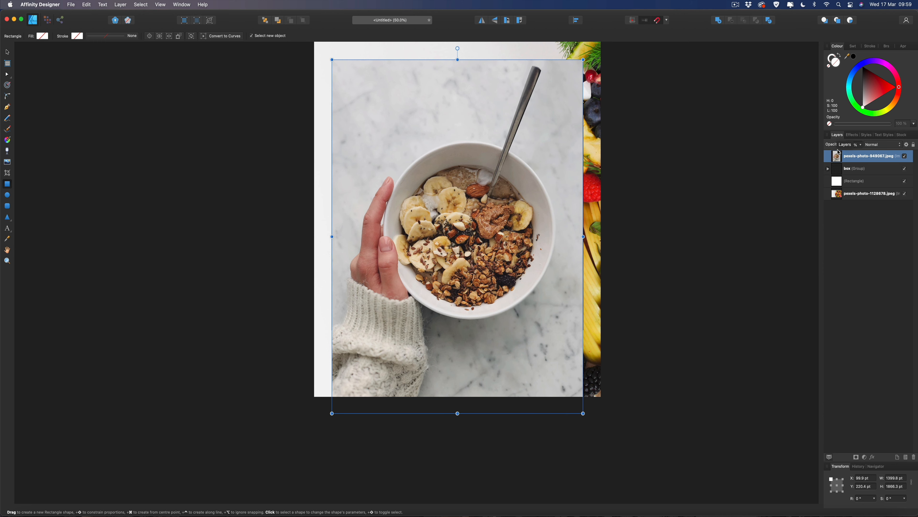
left_click_drag(837, 156, 856, 189)
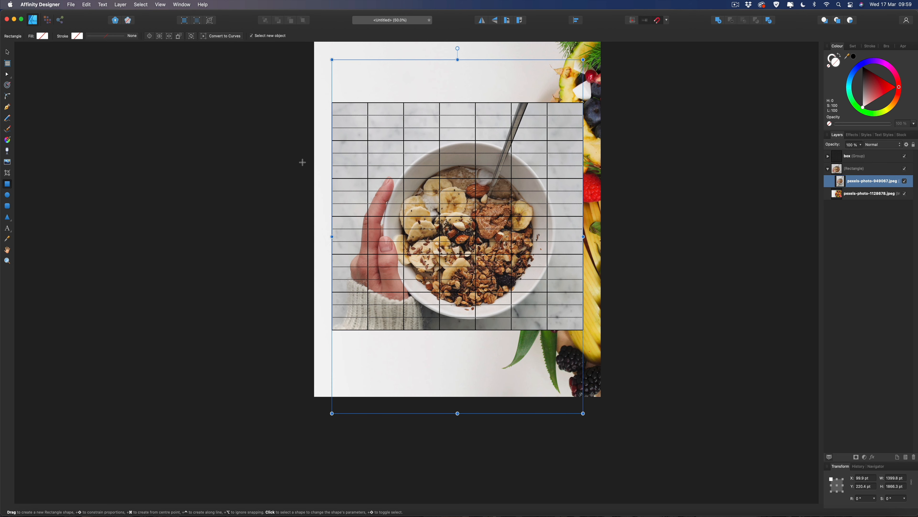
left_click(7, 51)
mouse_move(432, 209)
left_mouse_down()
mouse_move(433, 188)
mouse_move(435, 220)
mouse_move(435, 192)
left_mouse_up()
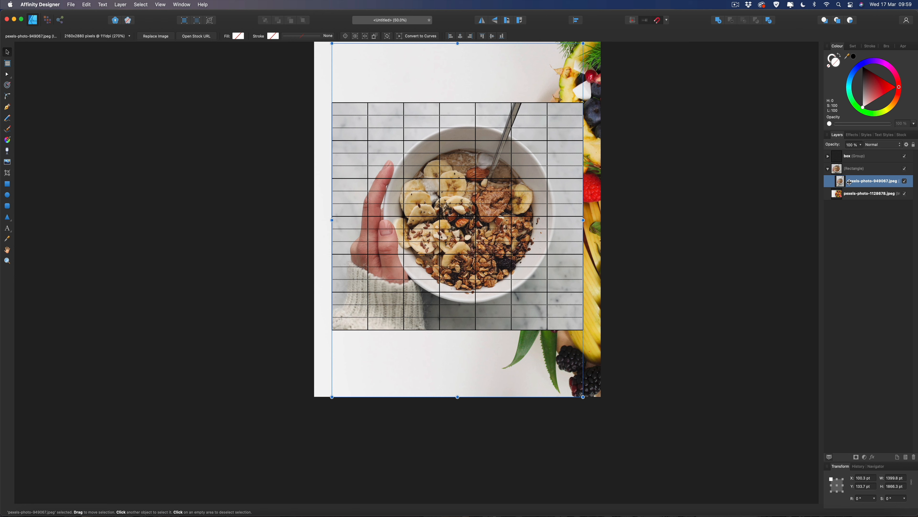
Set the clipped bowl photo's opacity to 25%.
left_click(855, 172)
left_click(849, 183)
left_click(861, 144)
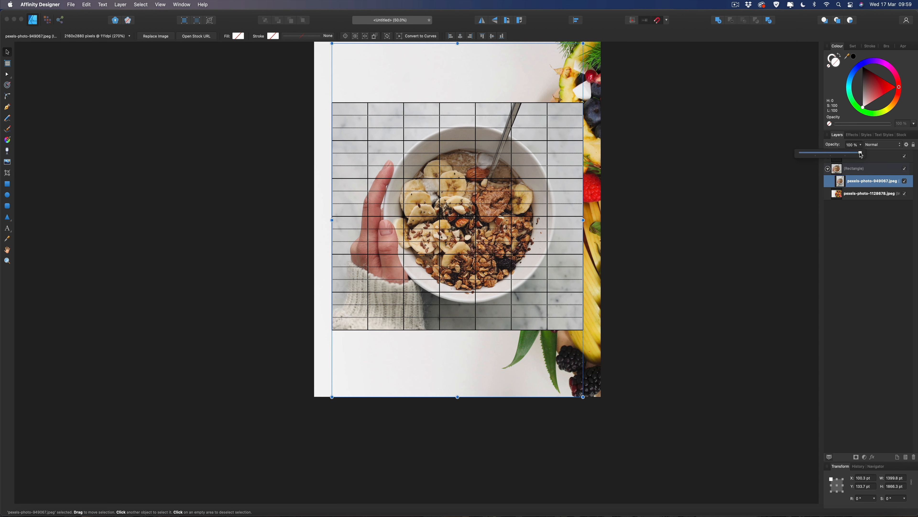
left_click_drag(861, 154, 816, 157)
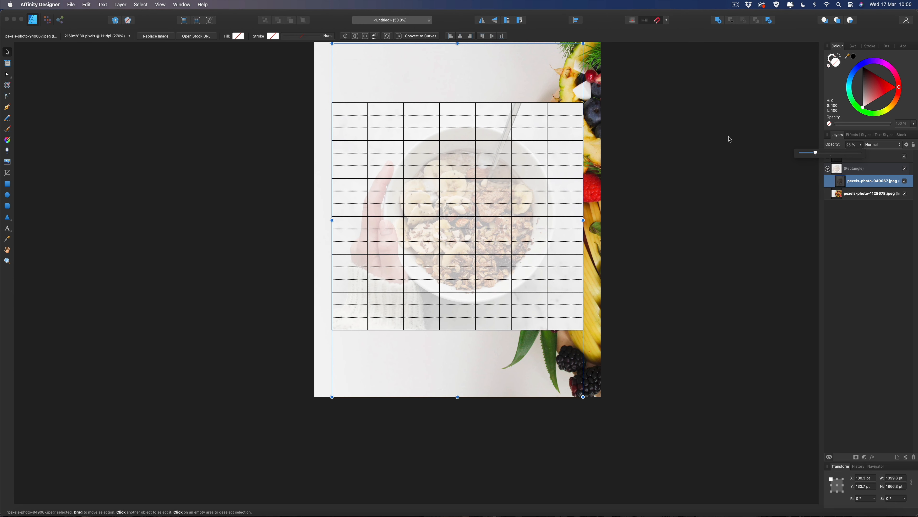
left_click(727, 139)
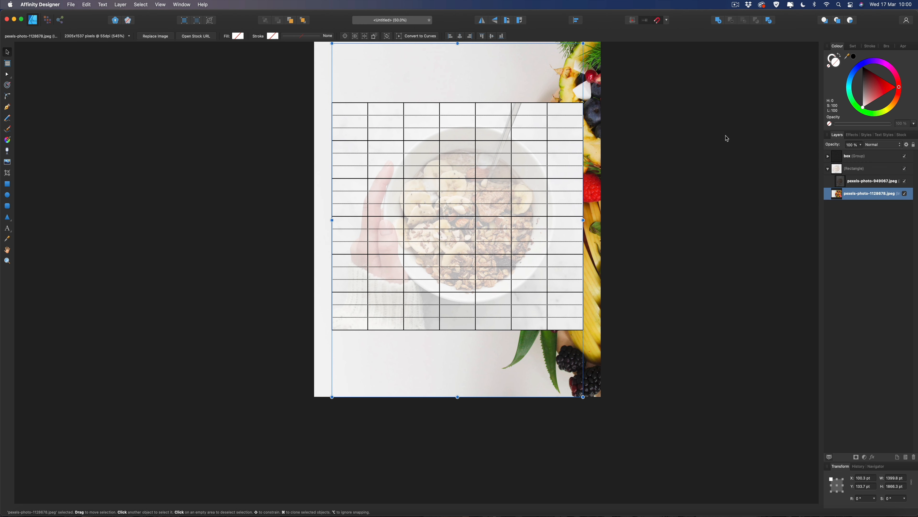
left_click(147, 128)
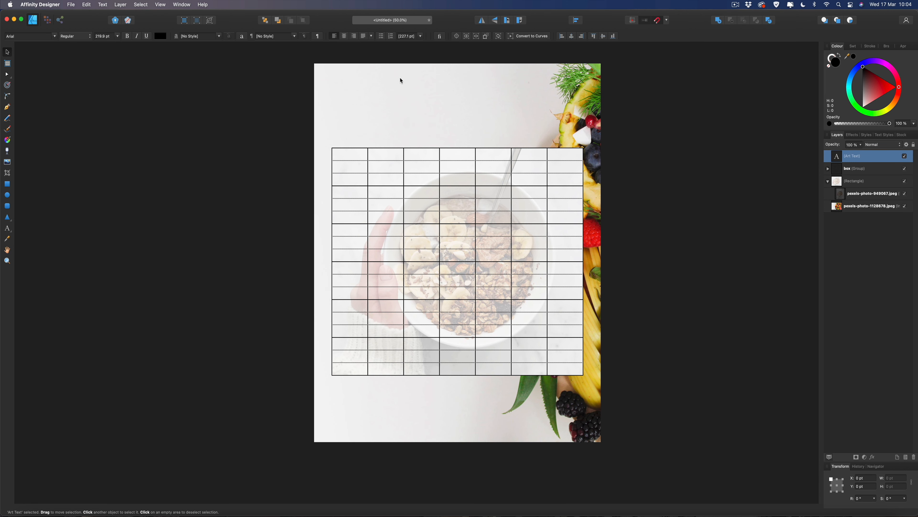
Add the art text "JULY" at about 181 pt above the grid and centre it horizontally near the page's upper edge.
left_click(8, 227)
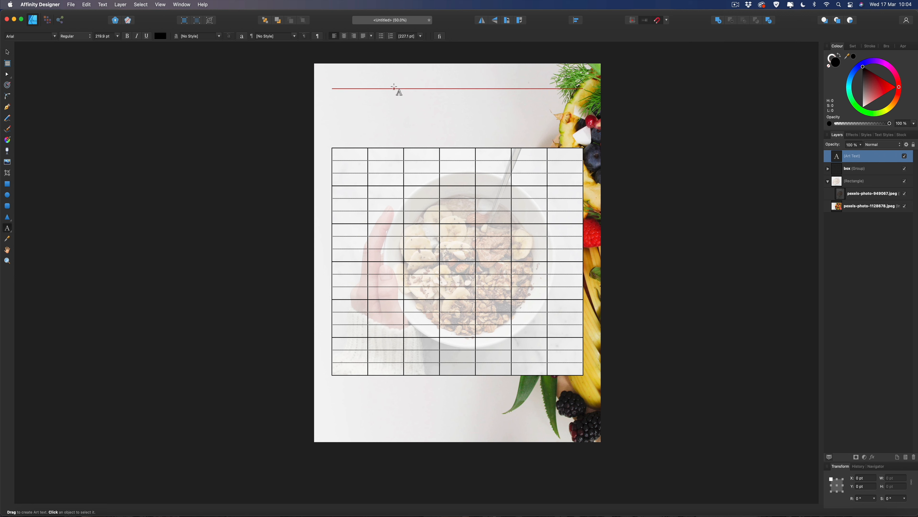
left_click_drag(405, 82, 443, 104)
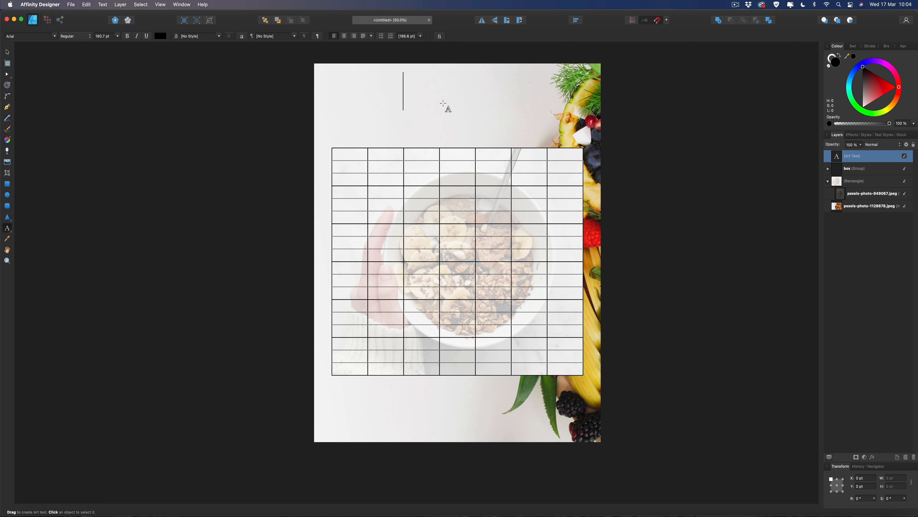
type("JULY")
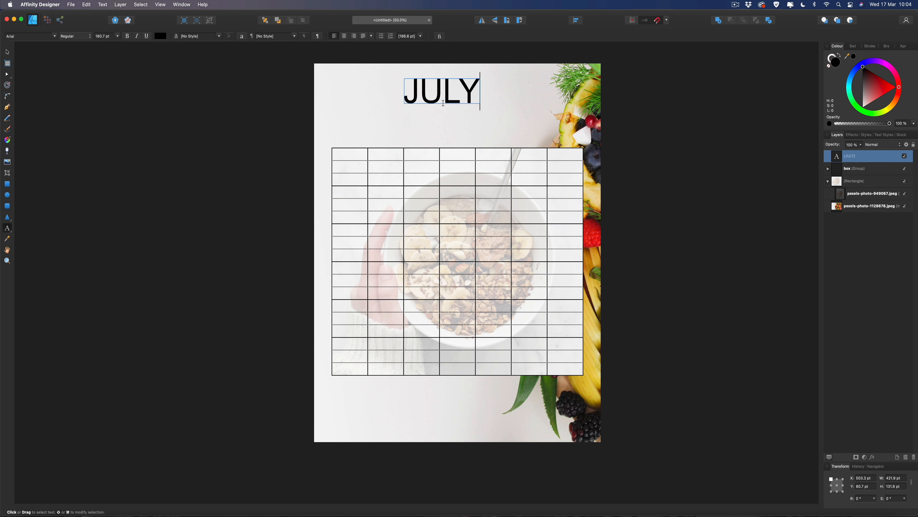
key("Escape")
left_click(7, 53)
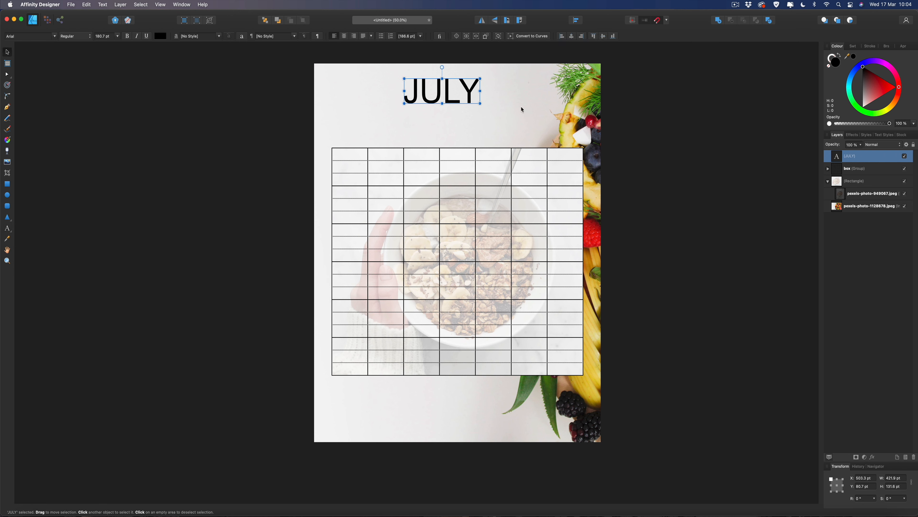
left_click_drag(452, 95, 467, 93)
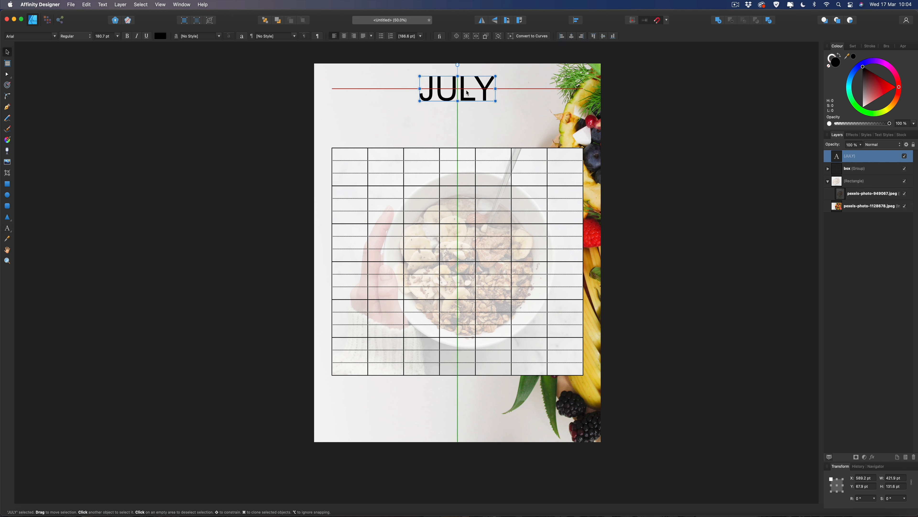
left_click_drag(467, 89, 468, 87)
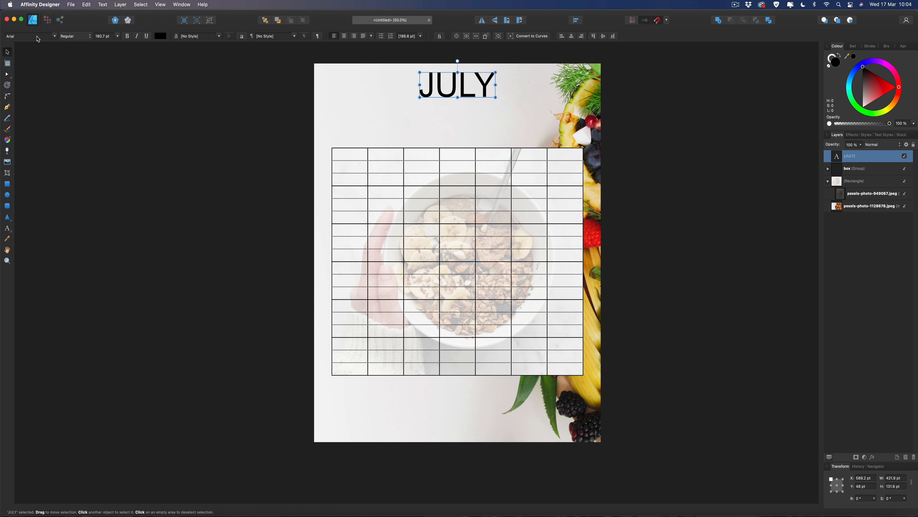
Set the font of the "JULY" title to Bodoni 72 Oldstyle.
key("t")
key("super+a")
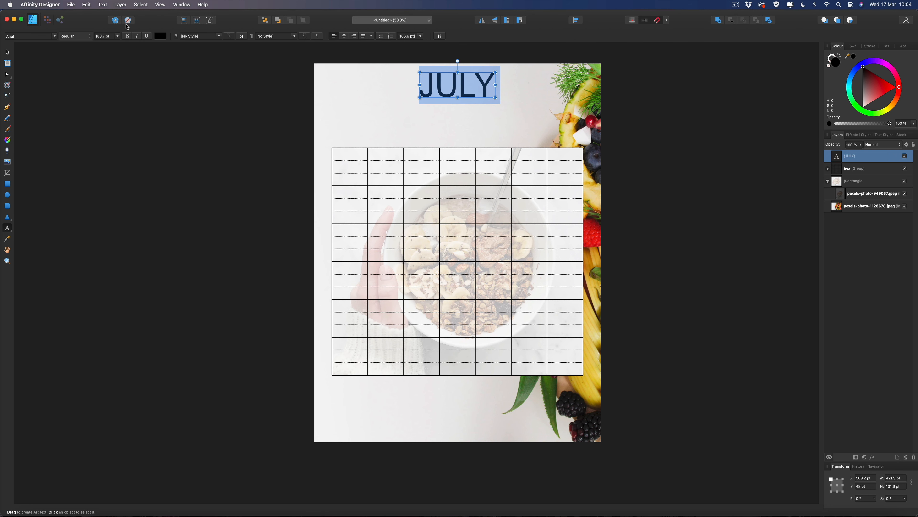
left_click(56, 36)
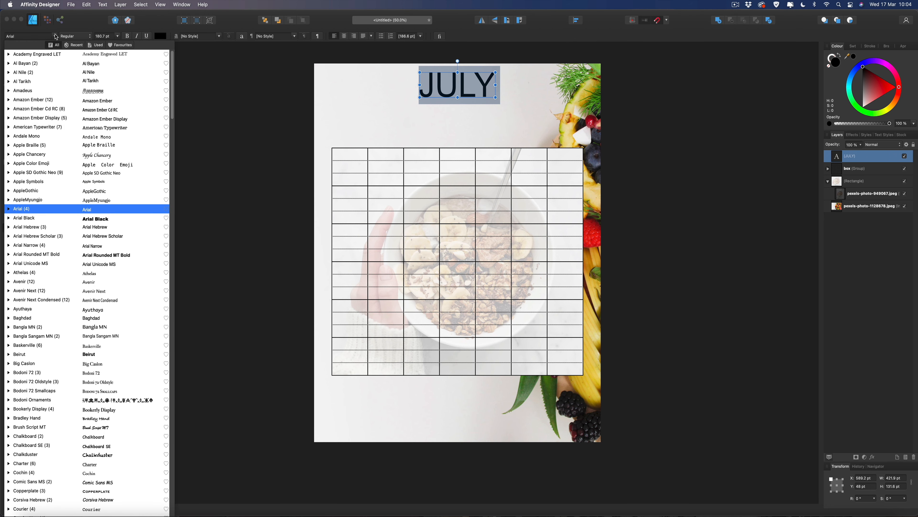
left_click(136, 381)
left_click(136, 381)
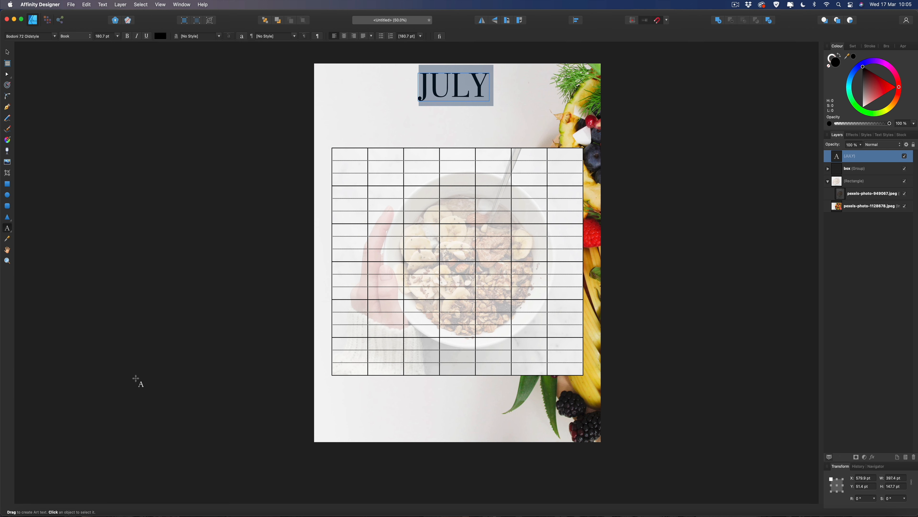
key("Escape")
left_click(266, 104)
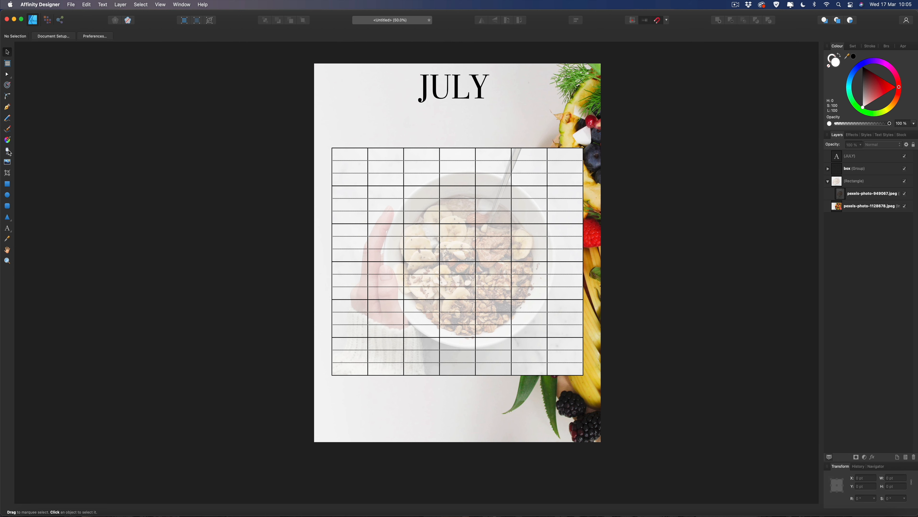
Draw a rectangle about 581 × 182 pt over the page's upper-left corner and fill it golden yellow.
left_click(7, 185)
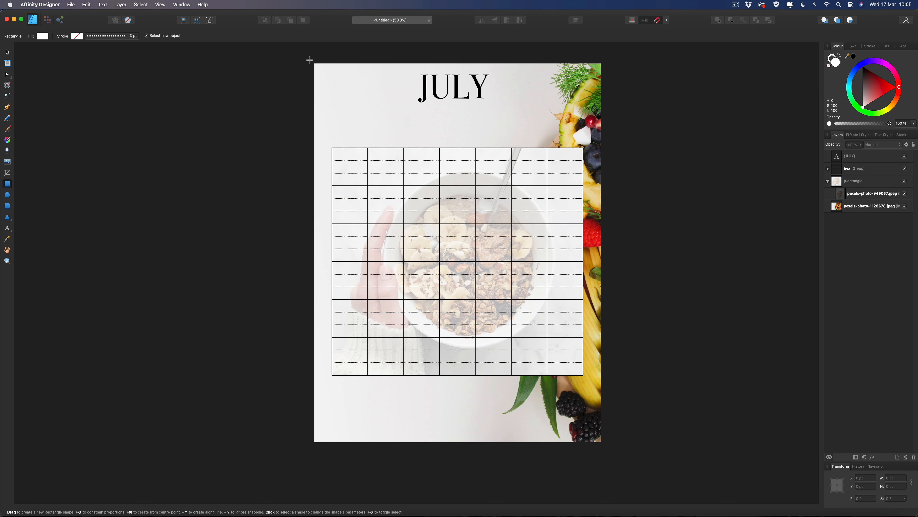
left_click_drag(309, 64, 414, 98)
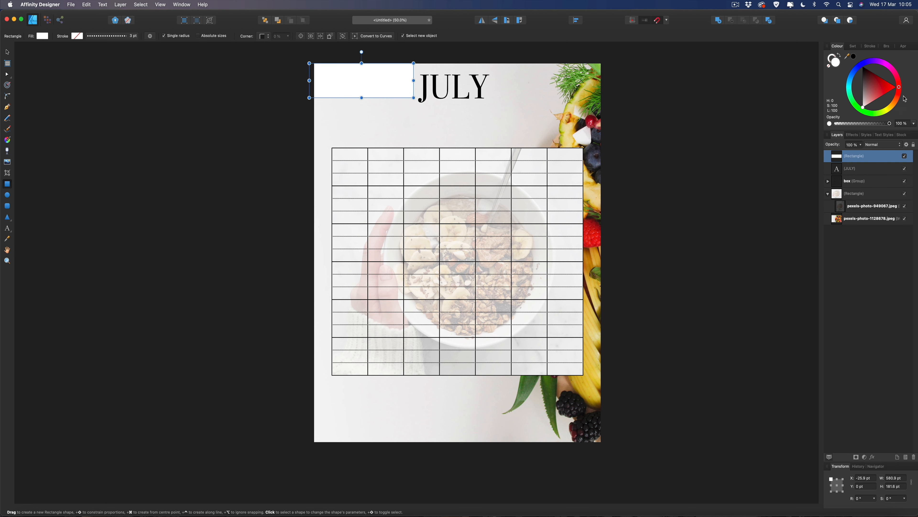
left_click(889, 107)
left_click_drag(883, 98, 878, 98)
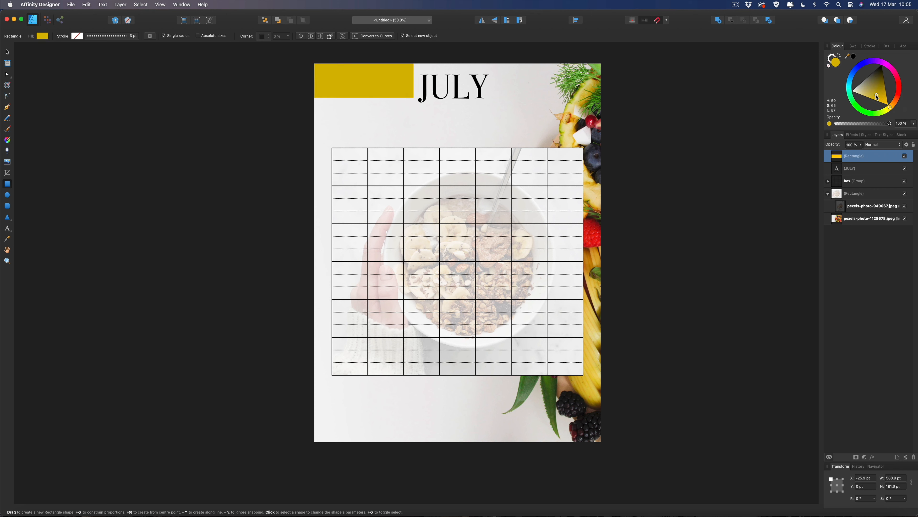
left_click_drag(877, 97, 876, 97)
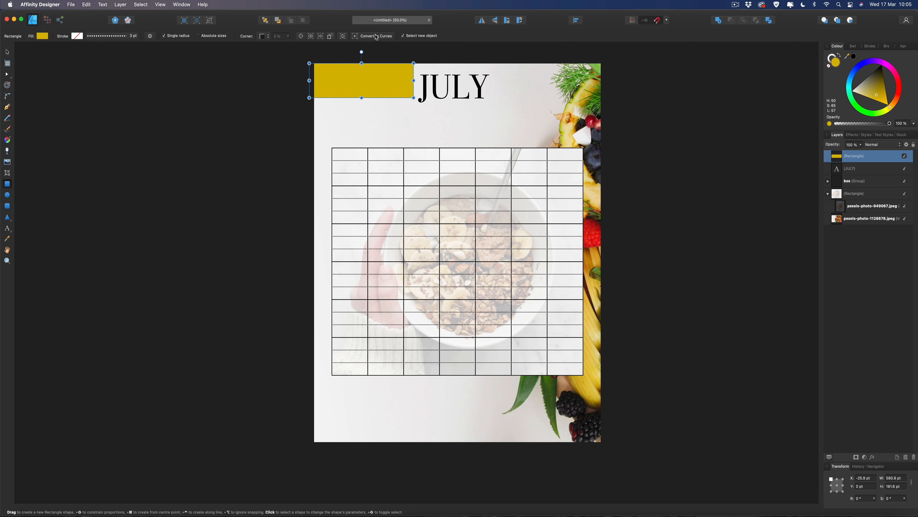
Convert the yellow rectangle to curves and slant its inner side edge outward at the top, making it about 626 pt wide.
left_click(385, 37)
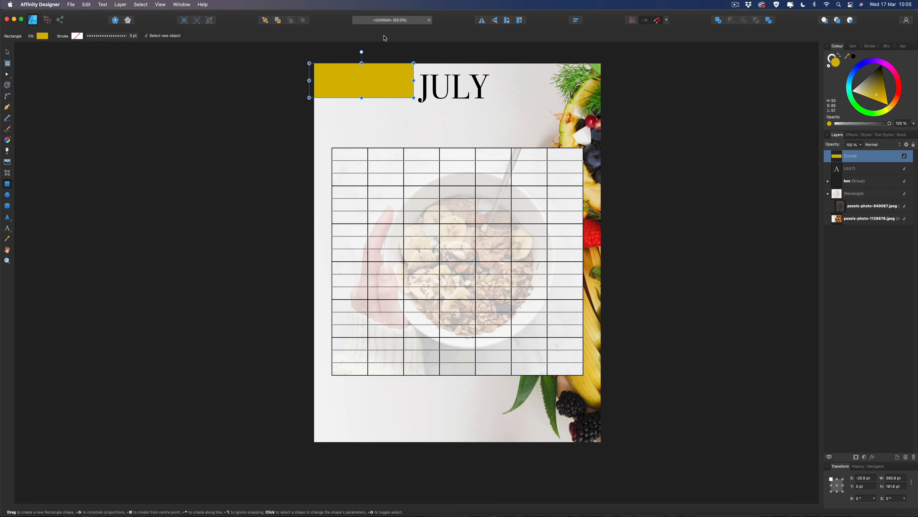
left_click(7, 74)
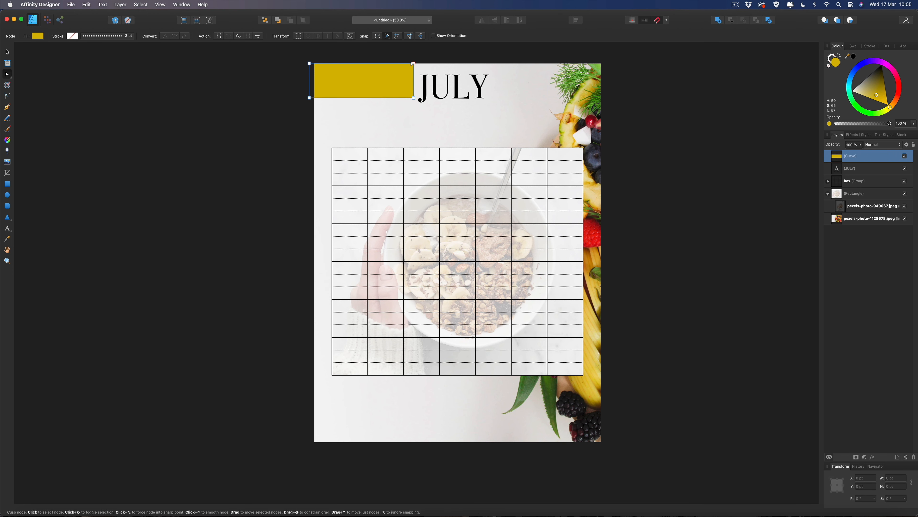
mouse_move(414, 64)
left_mouse_down()
mouse_move(440, 64)
mouse_move(422, 64)
left_mouse_up()
left_click_drag(413, 98, 401, 98)
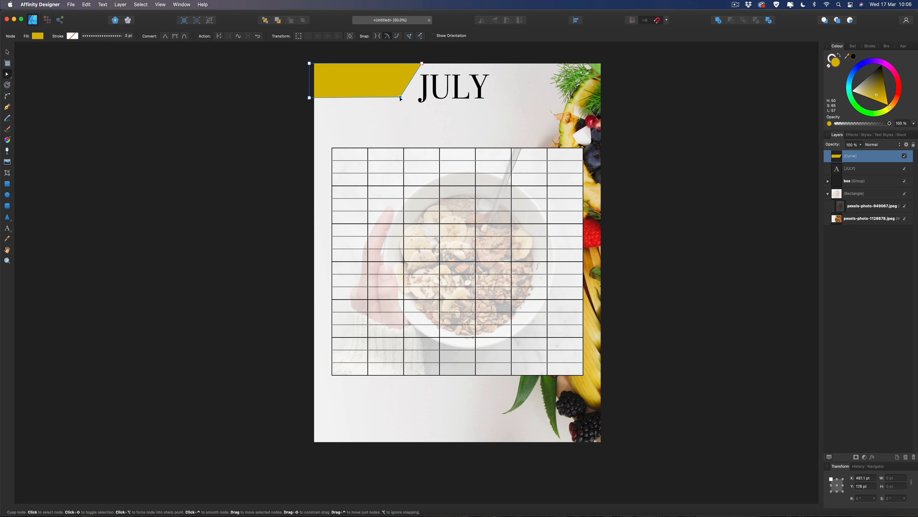
left_click(7, 51)
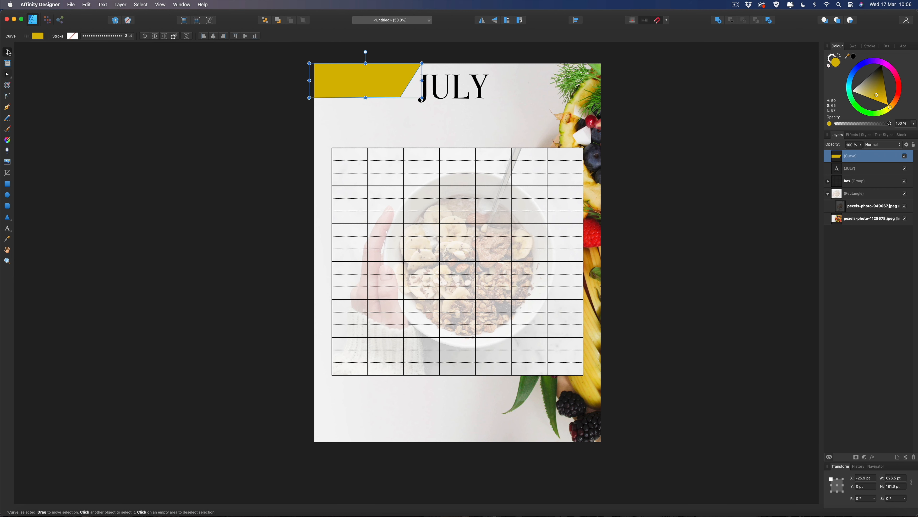
left_click(138, 80)
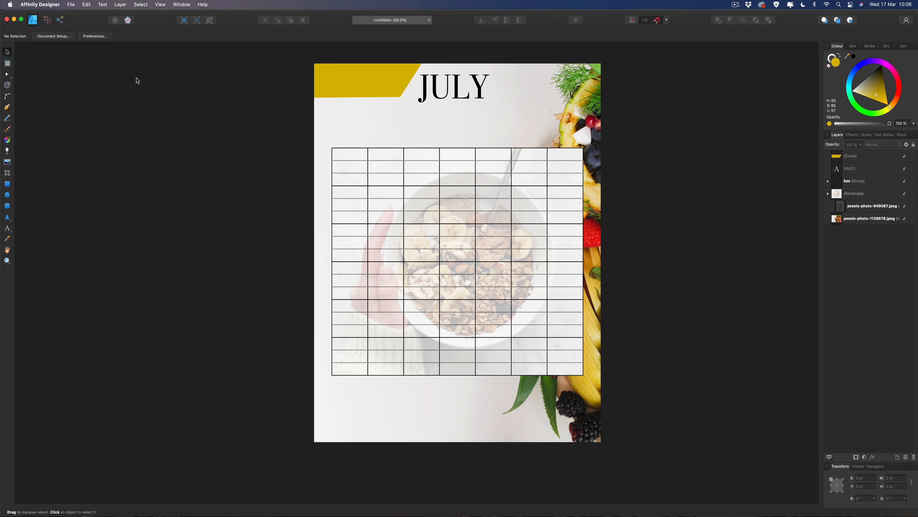
Add an outer shadow to the yellow shape with a 20 px radius and a 20 px offset.
left_click(365, 77)
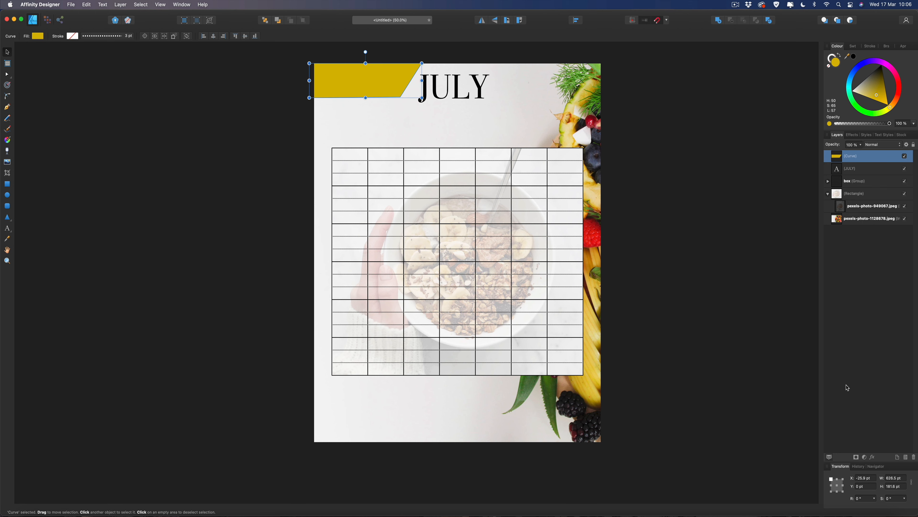
left_click(872, 458)
left_click(538, 321)
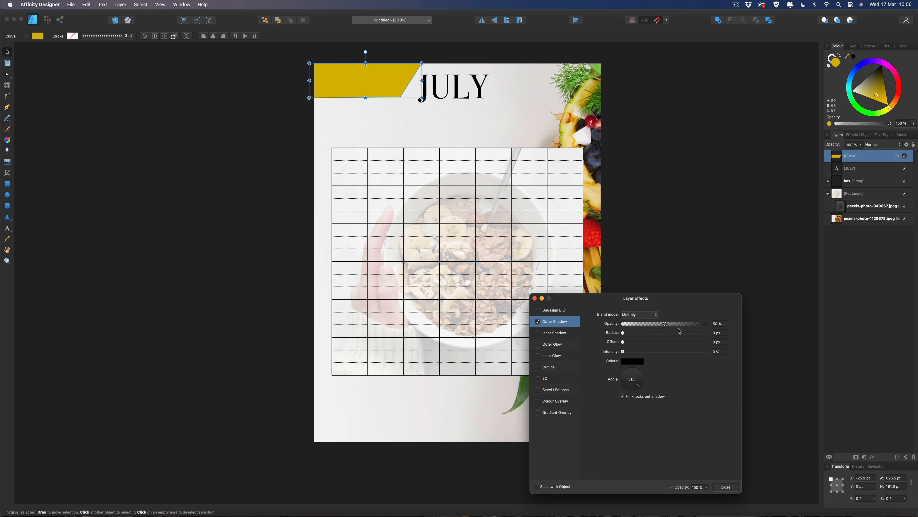
left_click(723, 336)
type("20")
key("Tab")
type("20")
key("Return")
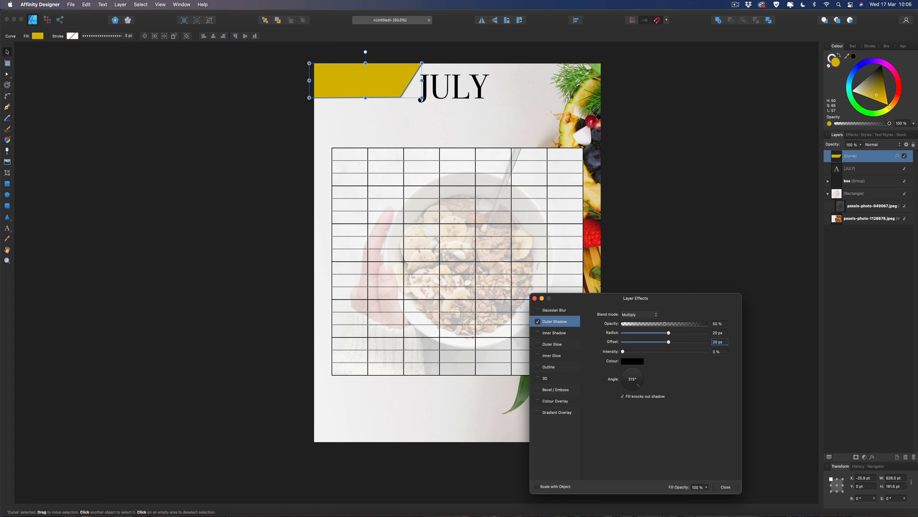
left_click(725, 487)
left_click(714, 315)
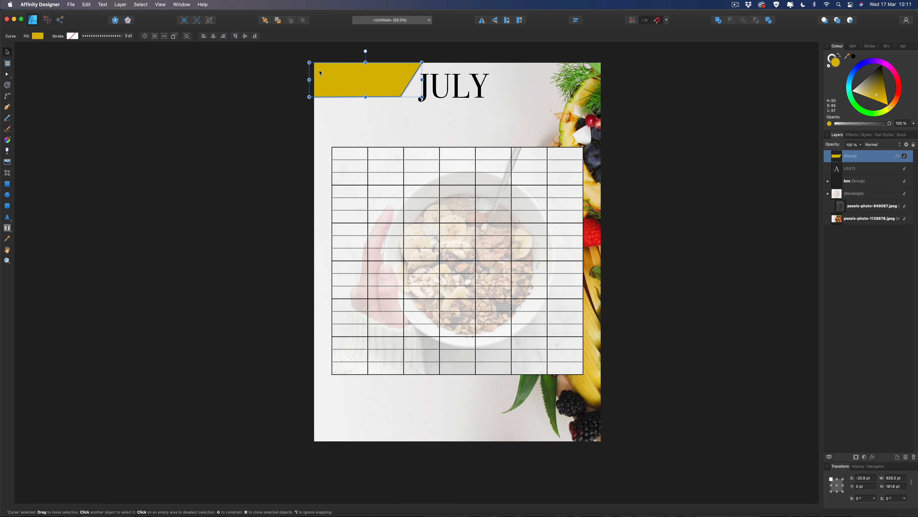
Add the two-line art text "Your Name" and "Healthy Planner" on the yellow shape.
left_click(7, 228)
left_click(35, 232)
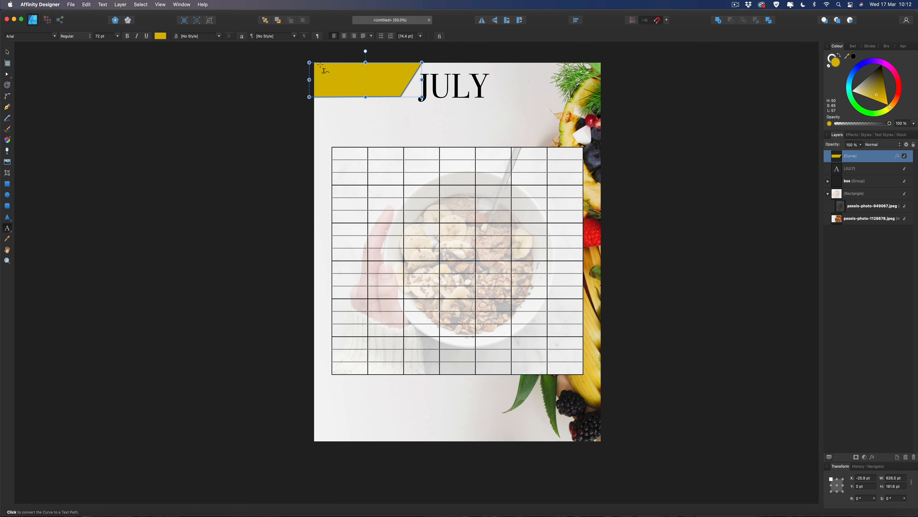
left_click(328, 72)
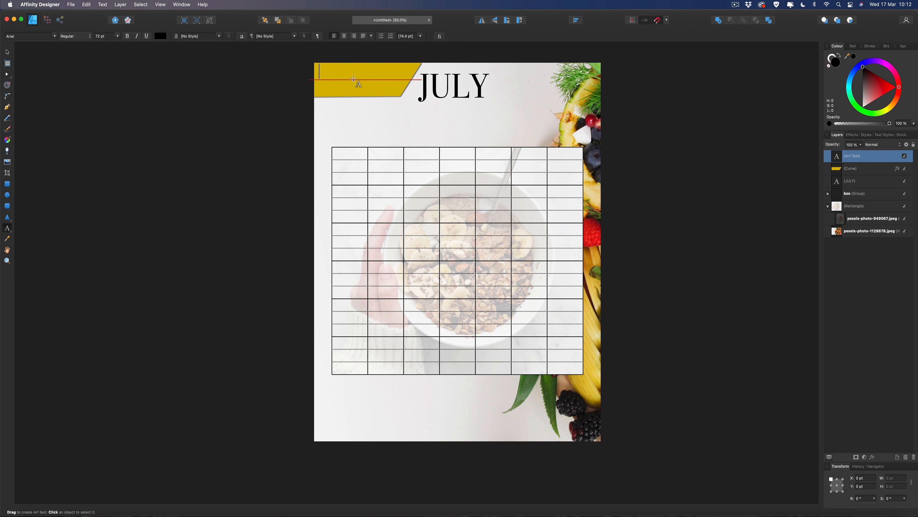
type("Your Name")
key("Return")
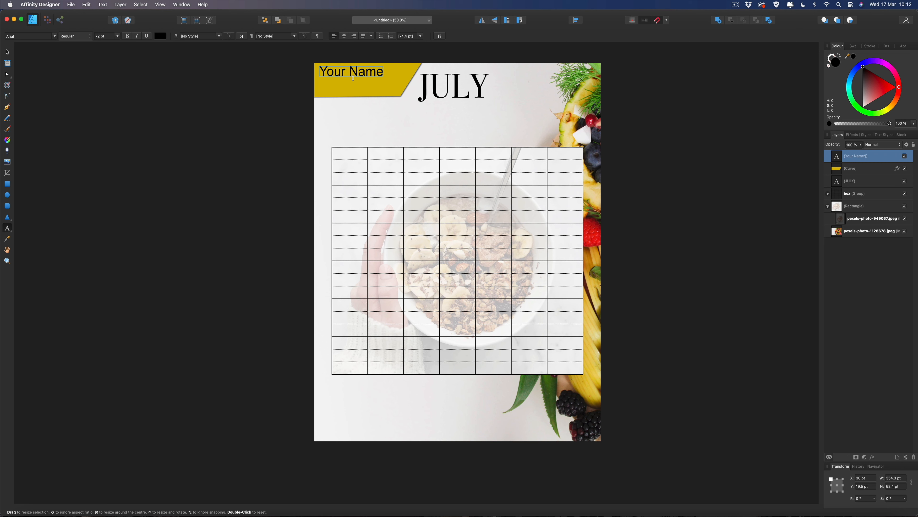
type("Healt")
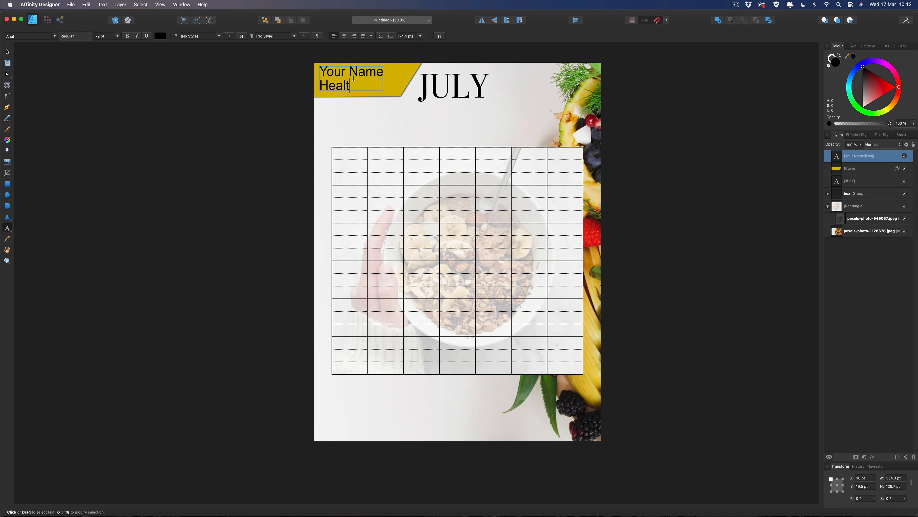
type("hy Planner")
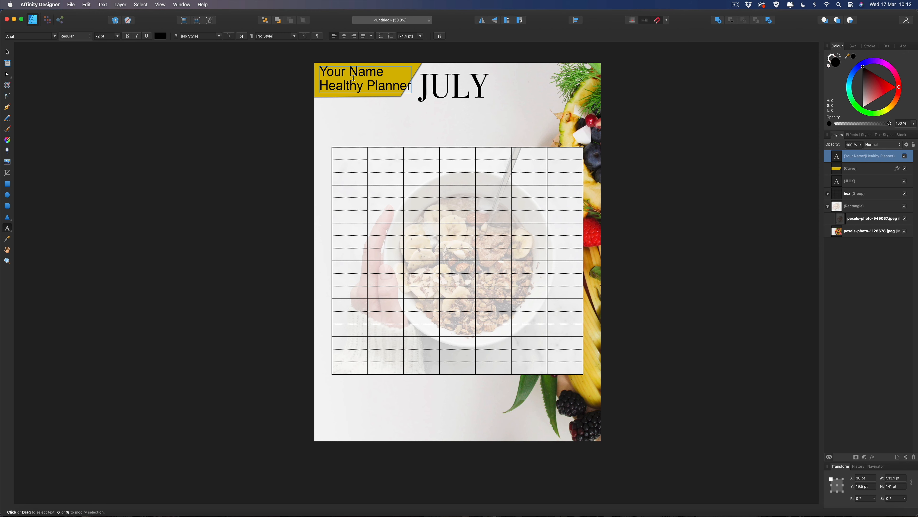
Set the font of the whole "Your Name Healthy Planner" text to Bodoni 72 Oldstyle.
key("Escape")
triple_click(396, 86)
key("super+a")
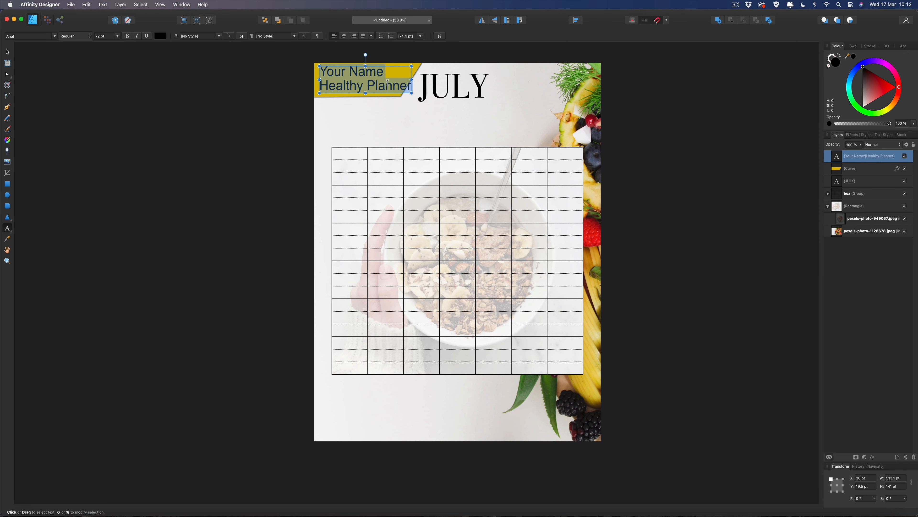
left_click(55, 36)
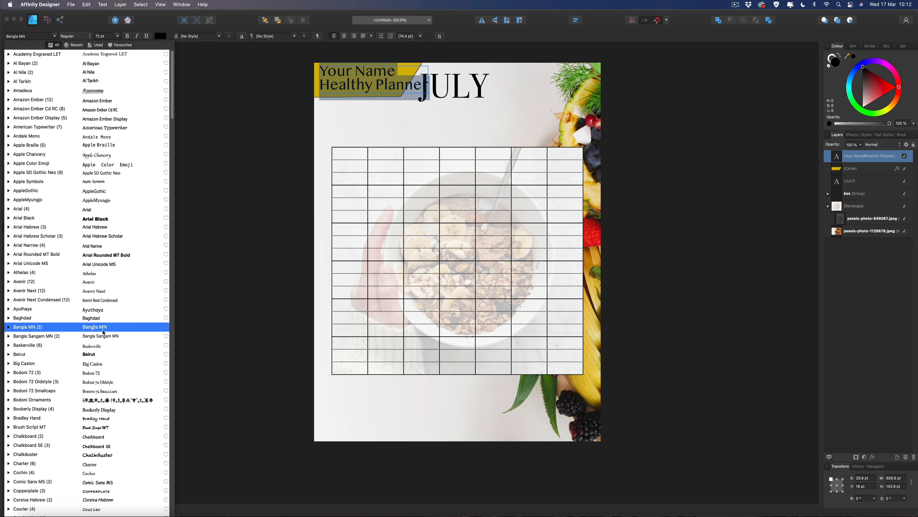
left_click(116, 382)
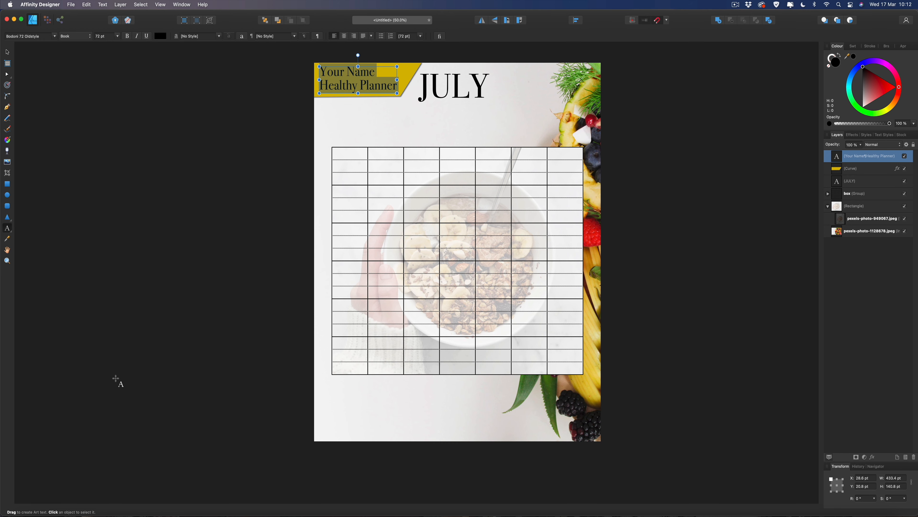
key("BackSpace")
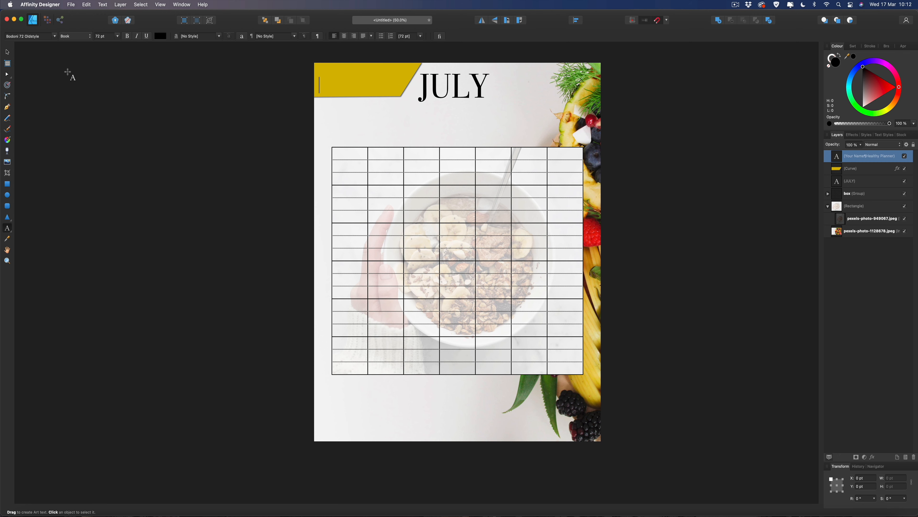
key("super+z")
key("Escape")
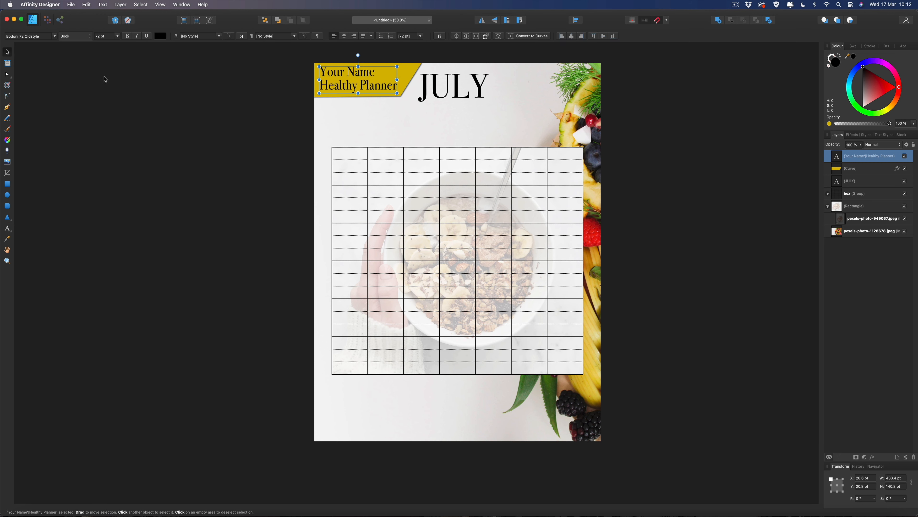
left_click(103, 79)
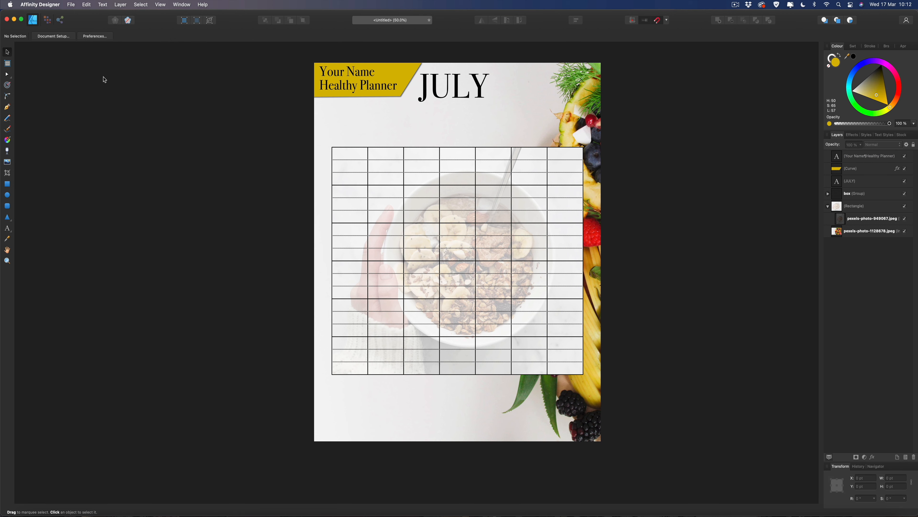
Shift the "Your Name Healthy Planner" text slightly to the right within the yellow shape.
left_click(336, 86)
left_click_drag(336, 85, 338, 85)
left_click(281, 84)
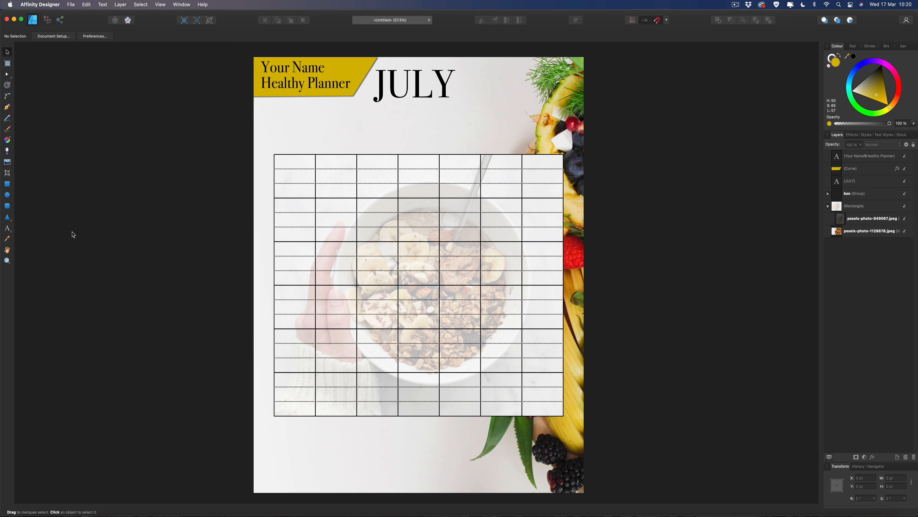
Create a frame text box about 200 × 53 pt directly above the grid's first column and enter "MONDAY".
left_click(9, 234)
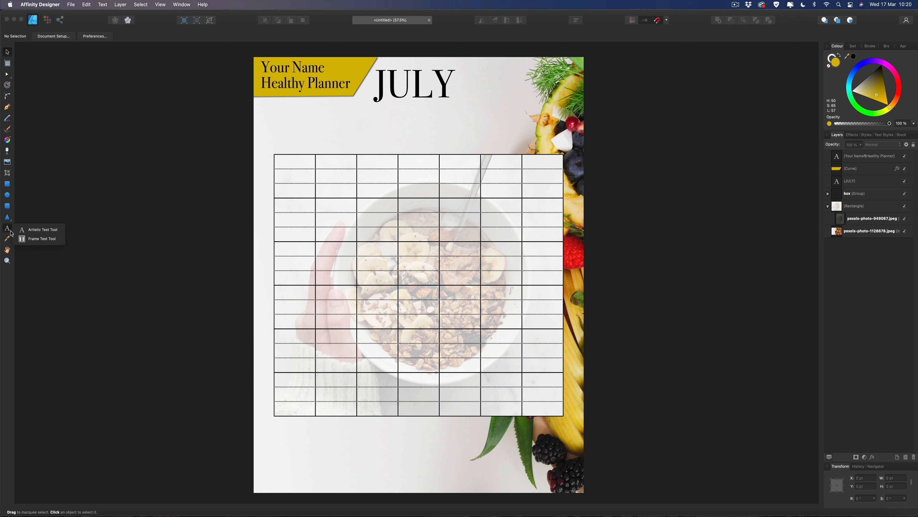
left_click(28, 239)
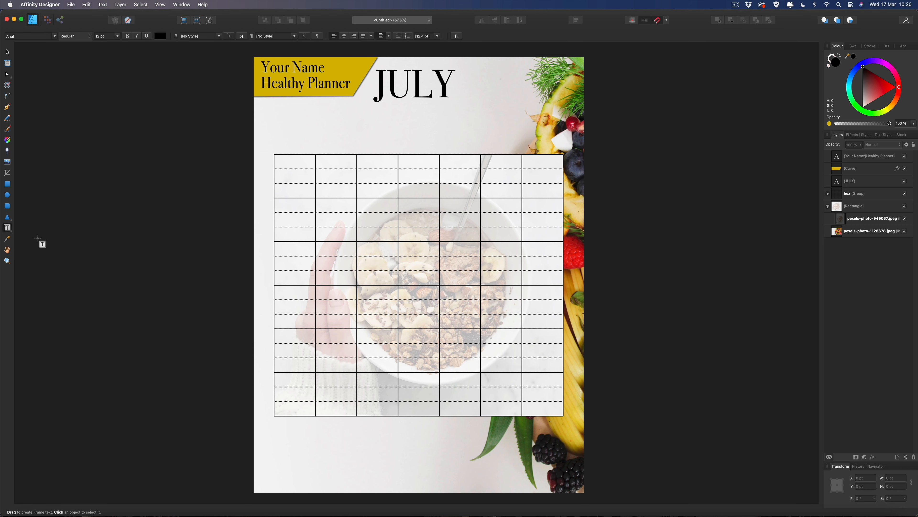
left_click_drag(274, 124, 316, 136)
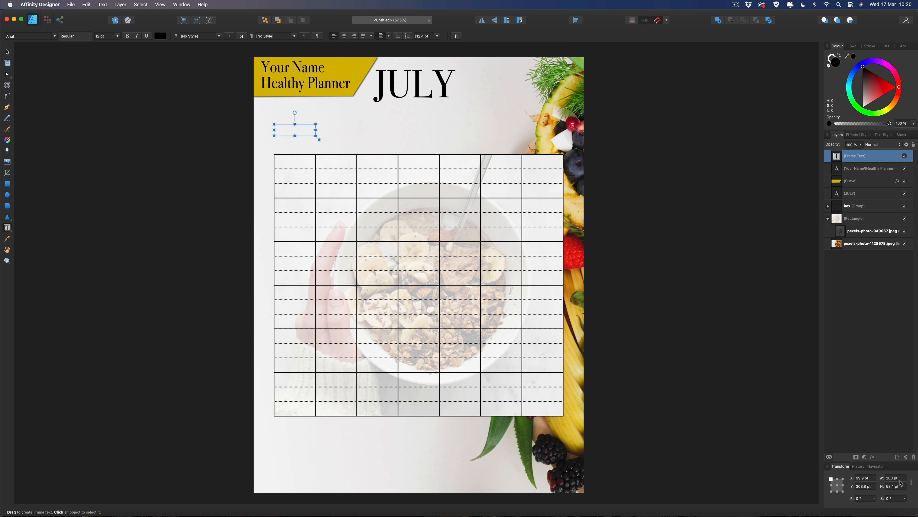
left_click(890, 477)
left_click(7, 53)
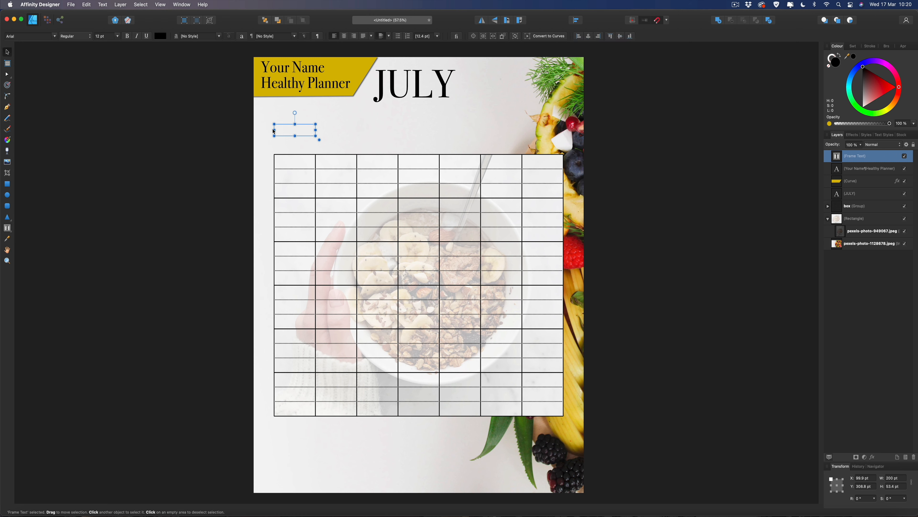
left_click_drag(284, 132, 284, 148)
double_click(285, 147)
type("Mo")
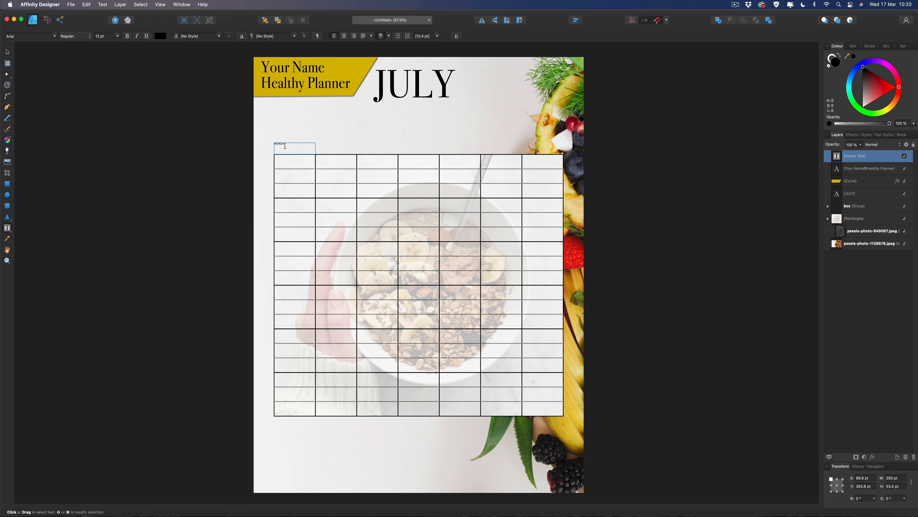
Format the "MONDAY" text as centred, 30 pt, in Bodoni 72 Oldstyle.
key("super+a")
left_click(344, 37)
left_click(118, 36)
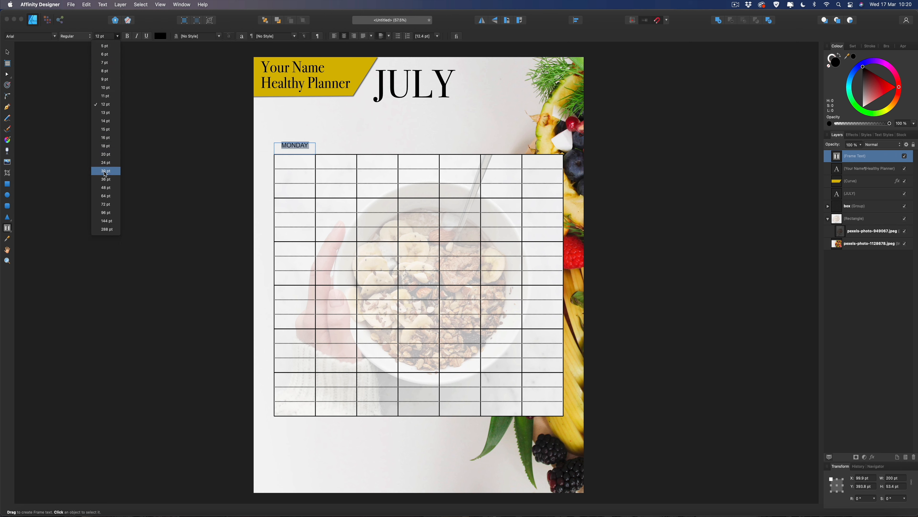
left_click(105, 170)
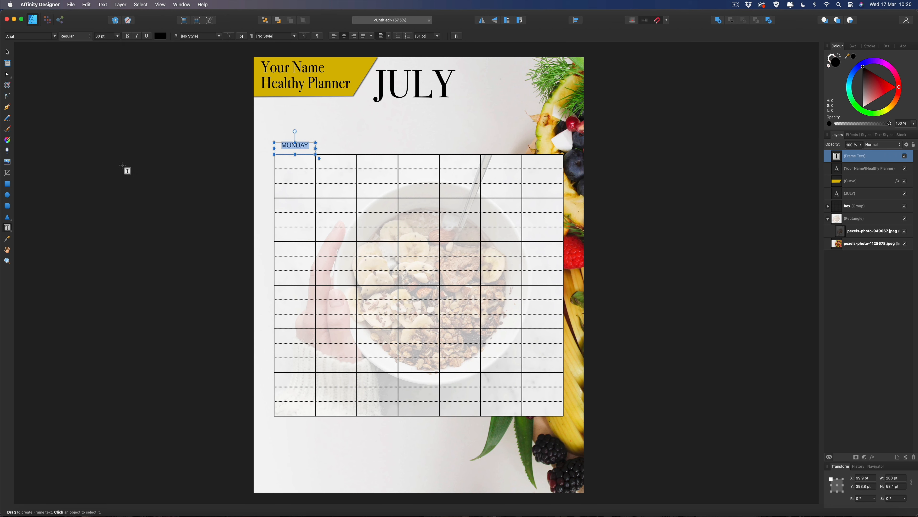
left_click(54, 36)
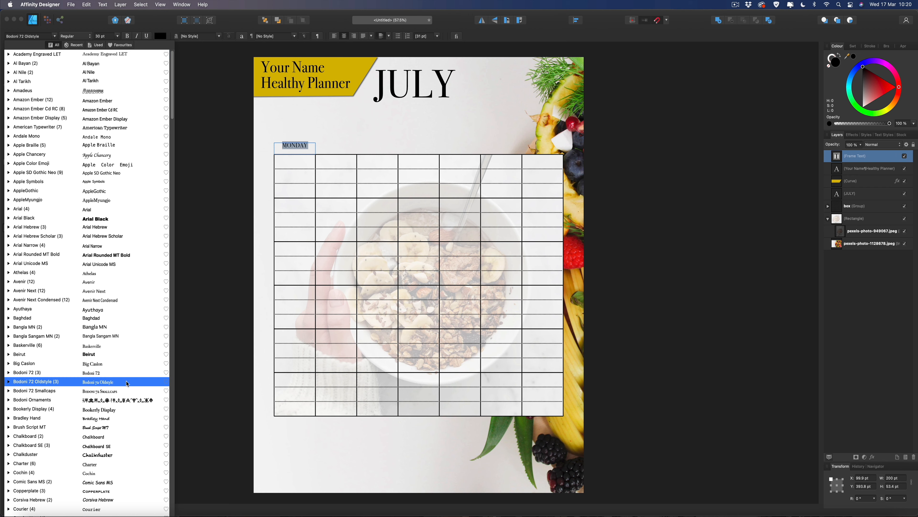
left_click(127, 381)
Reduce the "MONDAY" frame's height to about 27.5 pt and nudge it down to sit just above the grid.
left_click(7, 52)
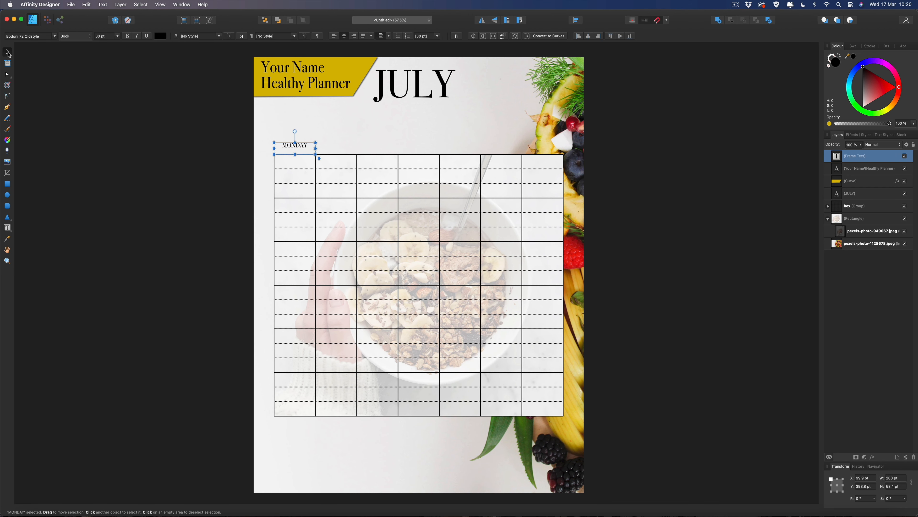
left_click_drag(295, 154, 296, 148)
key("Down")
key("Down")
key("Down")
key("Down")
key("Down")
key("Down")
key("Down")
key("Down")
key("Down")
key("Down")
key("Down")
key("Down")
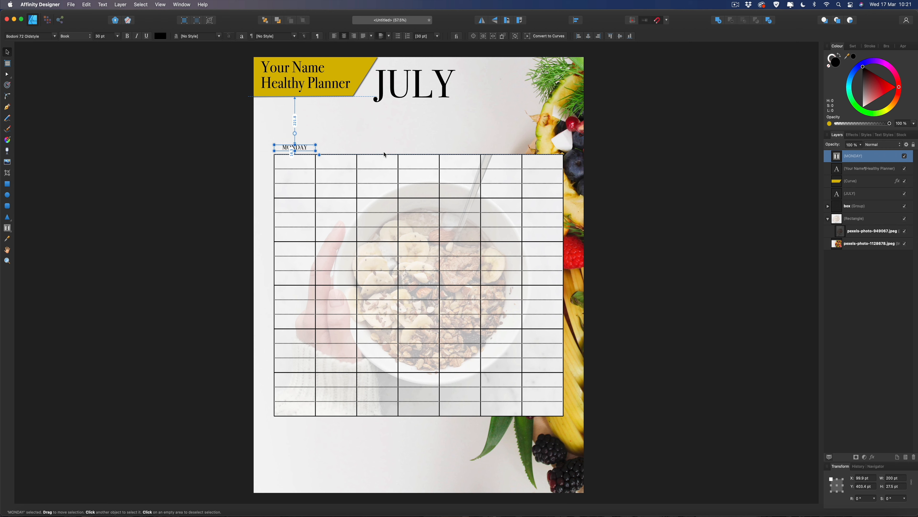
key("Down")
key("Down")
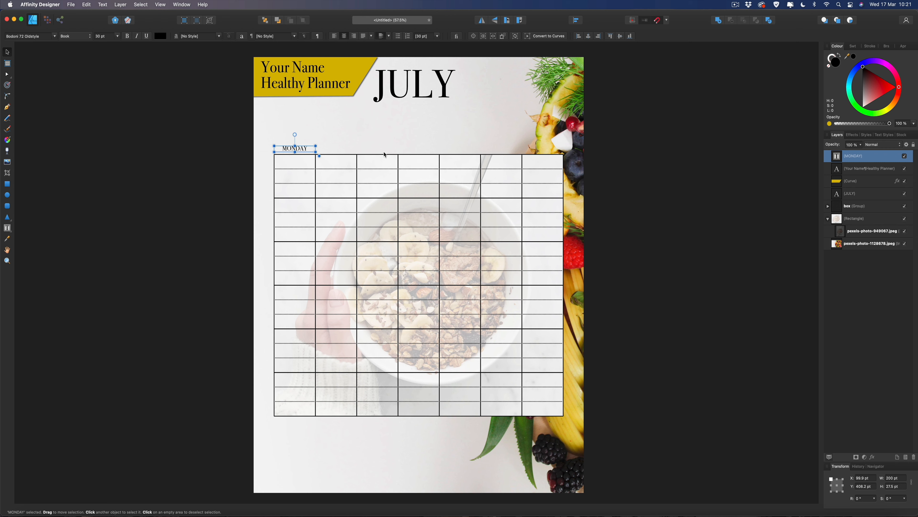
Duplicate the "MONDAY" frame and offset the copy 200 pt horizontally to sit above the second column.
key("super+j")
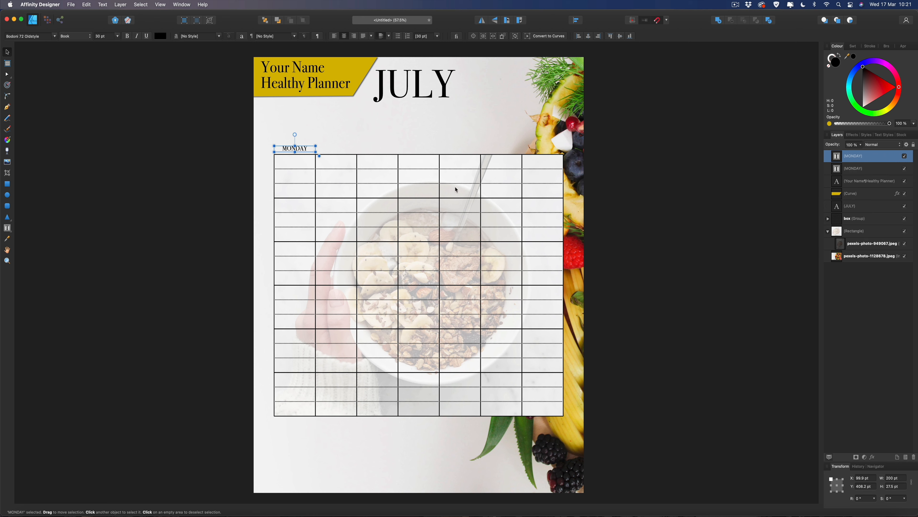
left_click(871, 478)
left_click(872, 478)
type("+200")
key("Return")
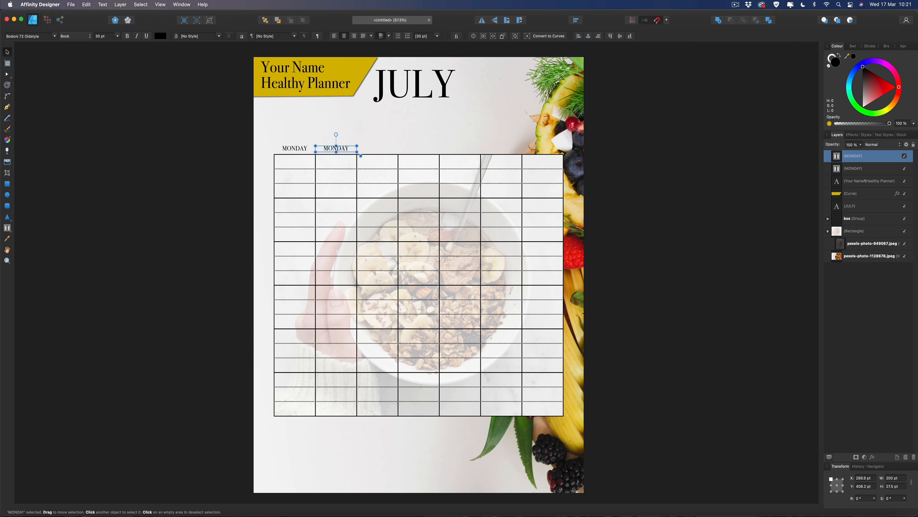
Repeat the offset duplication of the "MONDAY" frame five times to place a label above each remaining column.
key("super+j")
key("super+j")
key("super+j")
key("super+j")
key("super+j")
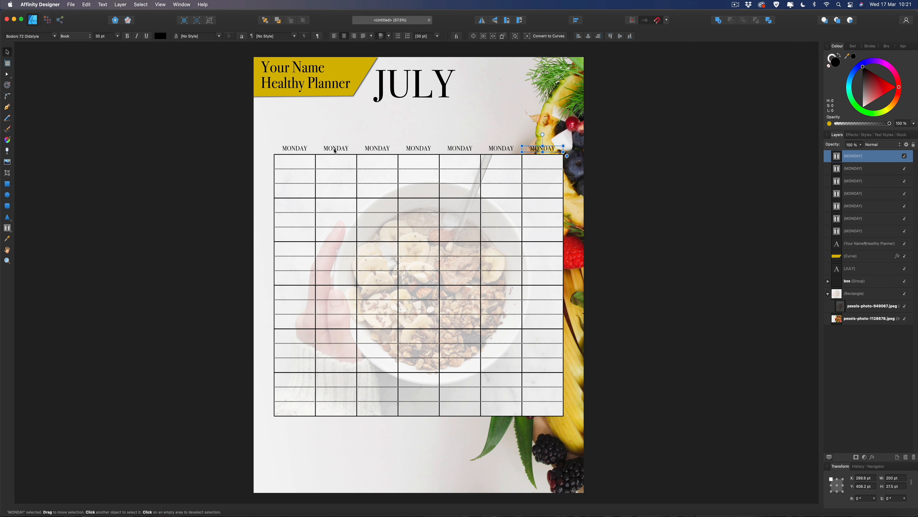
Change the labels above the second, third and fourth columns to TUESDAY, WEDNESDAY and THURSDAY.
left_click(333, 148)
double_click(335, 149)
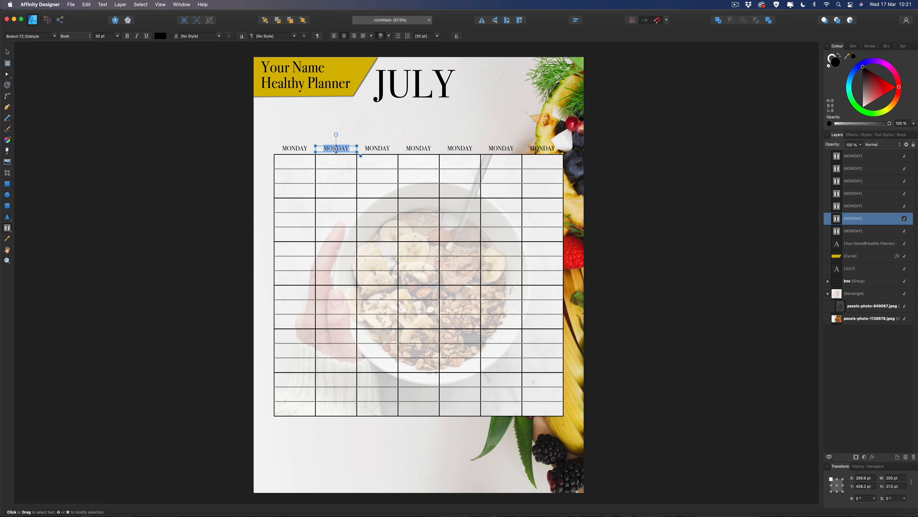
type("TUESDAY")
key("Escape")
double_click(376, 148)
type("WEDNESDAY")
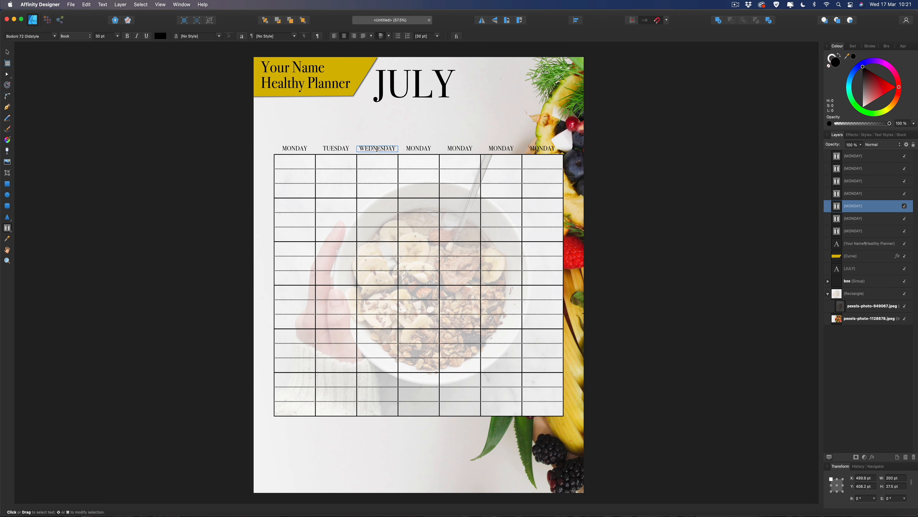
double_click(419, 148)
scroll(418, 148, "down", 2)
type("THURSDAY")
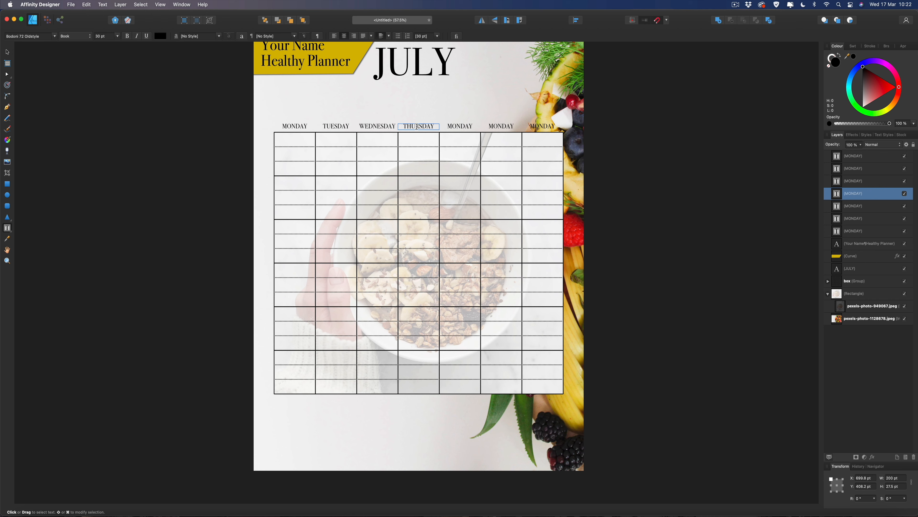
Change the labels above the last three columns to FRIDAY, SATURDAY and SUNDAY.
double_click(460, 125)
type("FRIDAY")
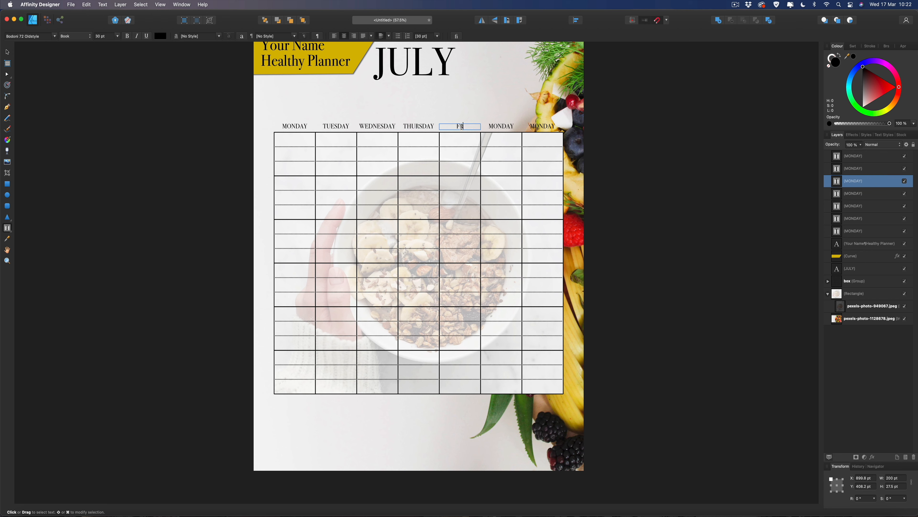
double_click(495, 126)
type("SATURDAY")
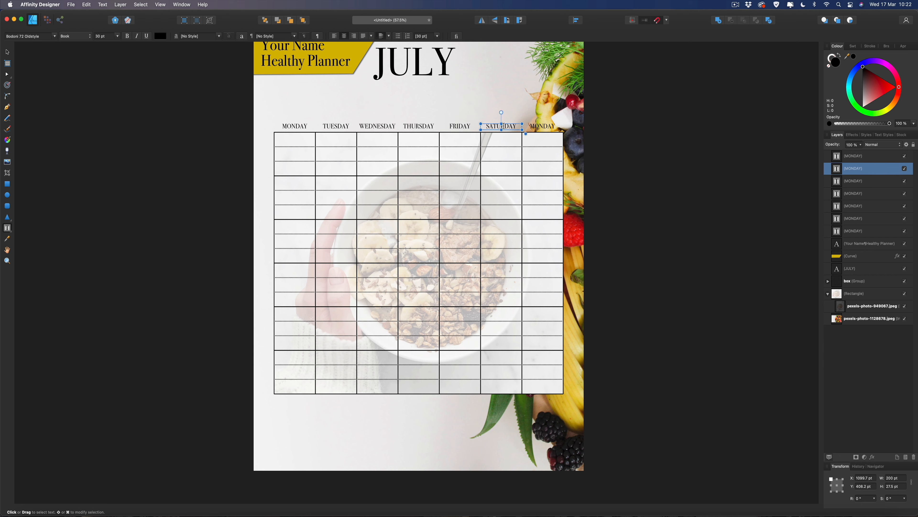
double_click(541, 126)
type("SUNDAY")
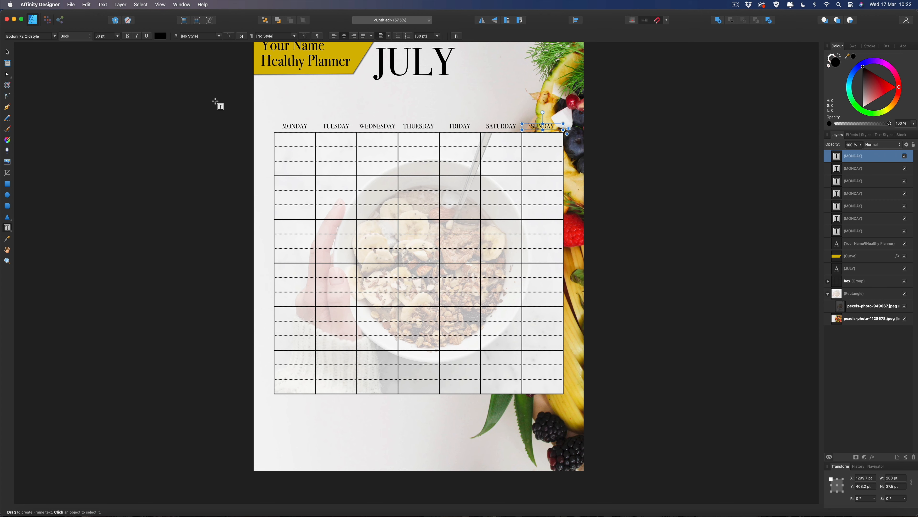
left_click(7, 51)
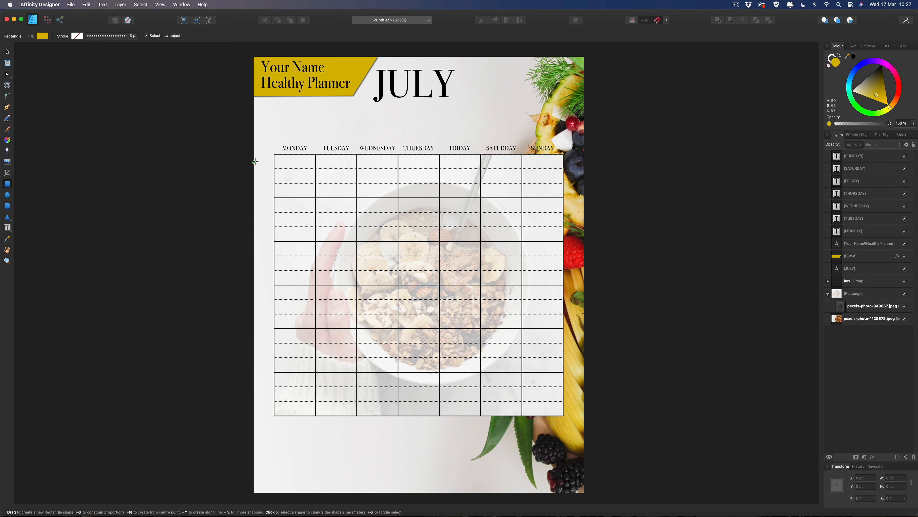
Draw a yellow rectangle about 55 × 50 pt and place it at the page's left edge, level with the first calendar line.
scroll(254, 157, "up", 10)
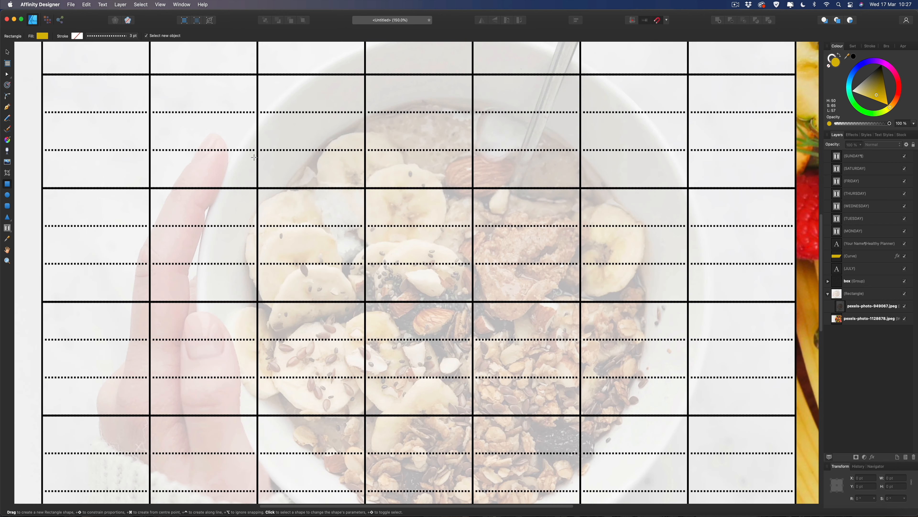
scroll(254, 156, "left", 5)
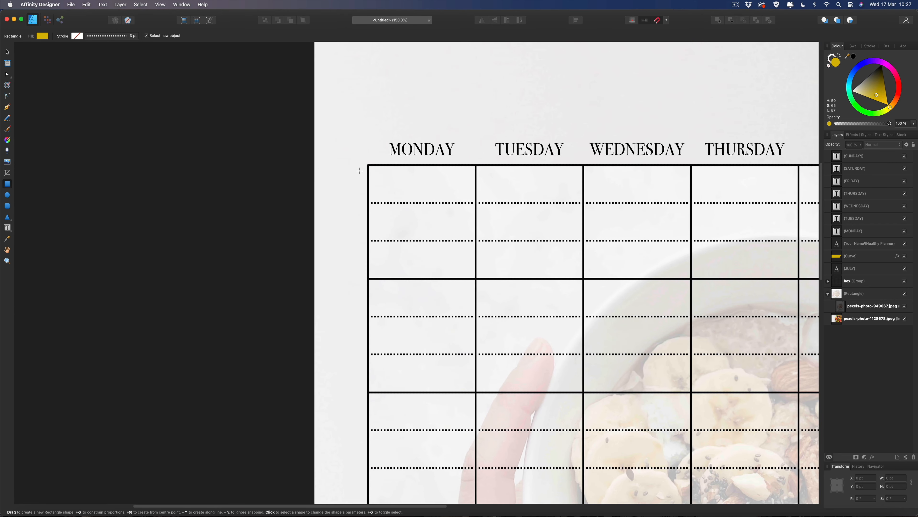
left_click_drag(372, 170, 402, 198)
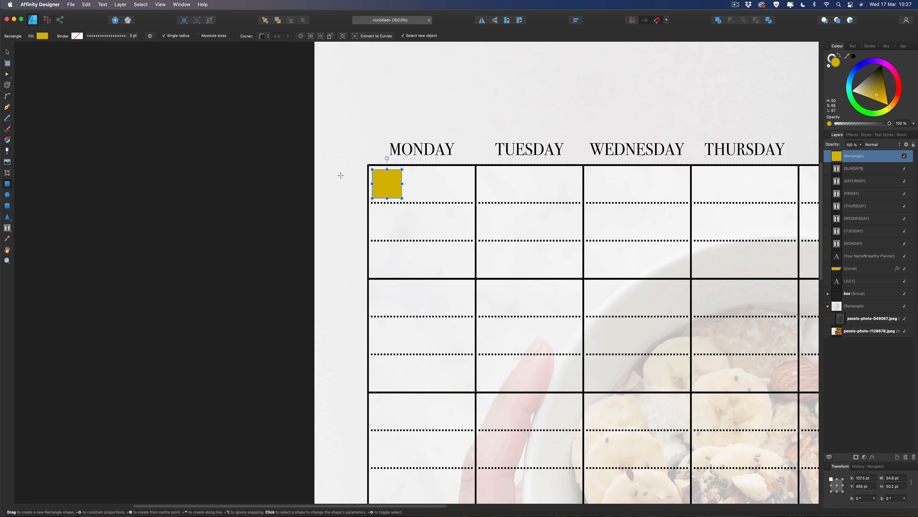
left_click(7, 52)
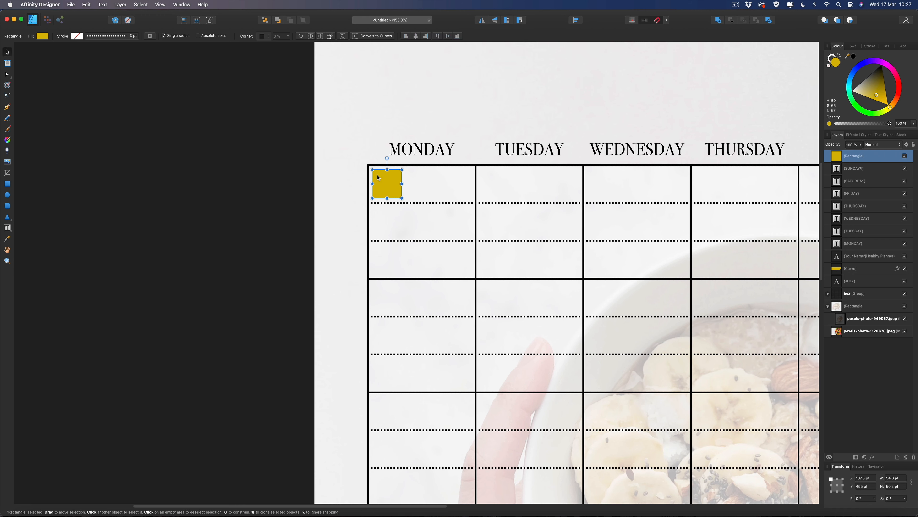
left_click_drag(385, 182, 327, 182)
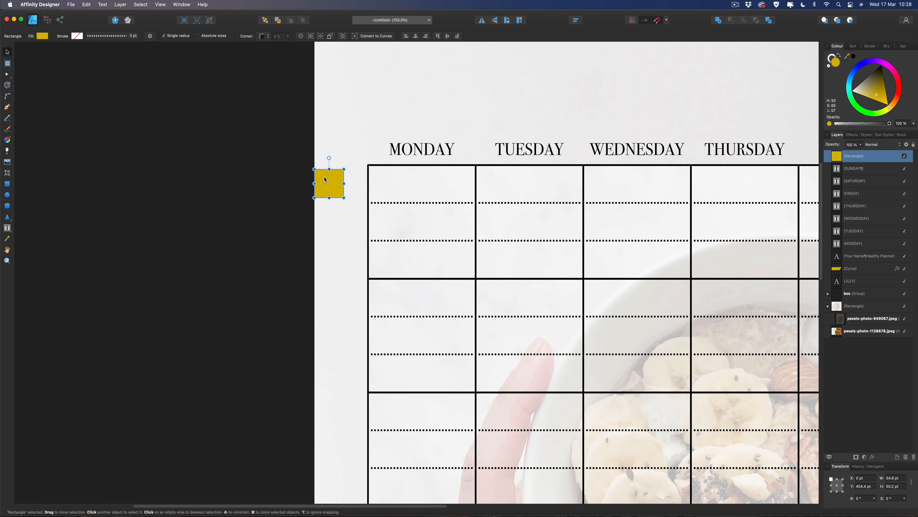
Duplicate the yellow square twice and place the copies below it, beside the other two lines of the first calendar row.
key("super+j")
key("super+j")
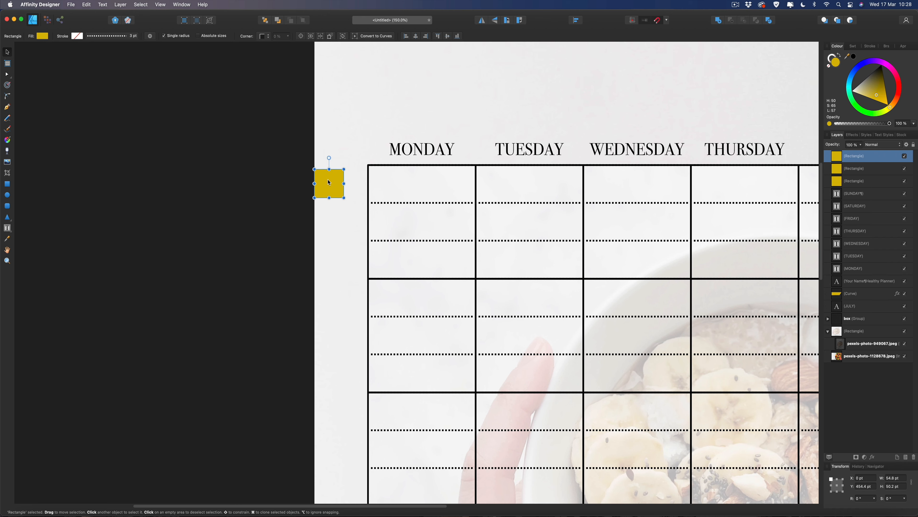
left_click_drag(330, 182, 330, 258)
Space the three yellow squares vertically with a 16.5 pt gap, without auto distribution.
left_click_drag(298, 158, 350, 291)
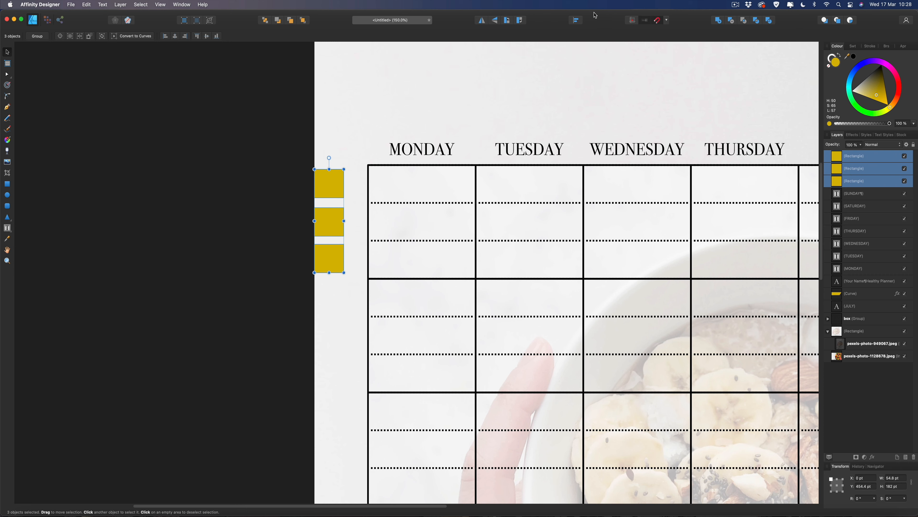
left_click(575, 24)
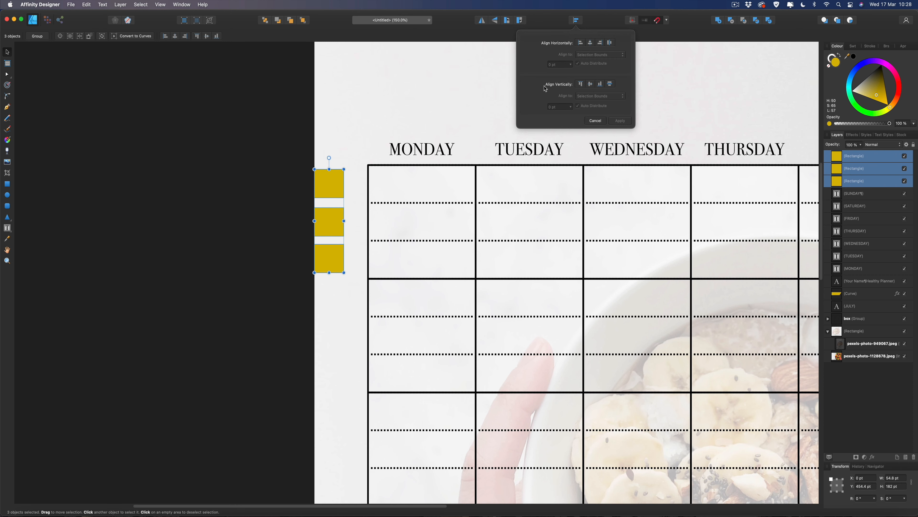
left_click(610, 84)
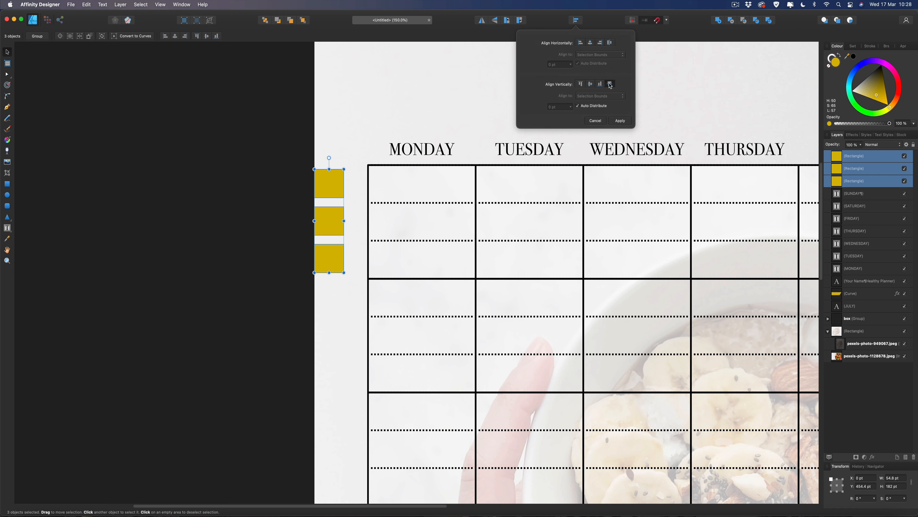
left_click(578, 106)
left_click(570, 107)
left_click_drag(571, 115, 575, 117)
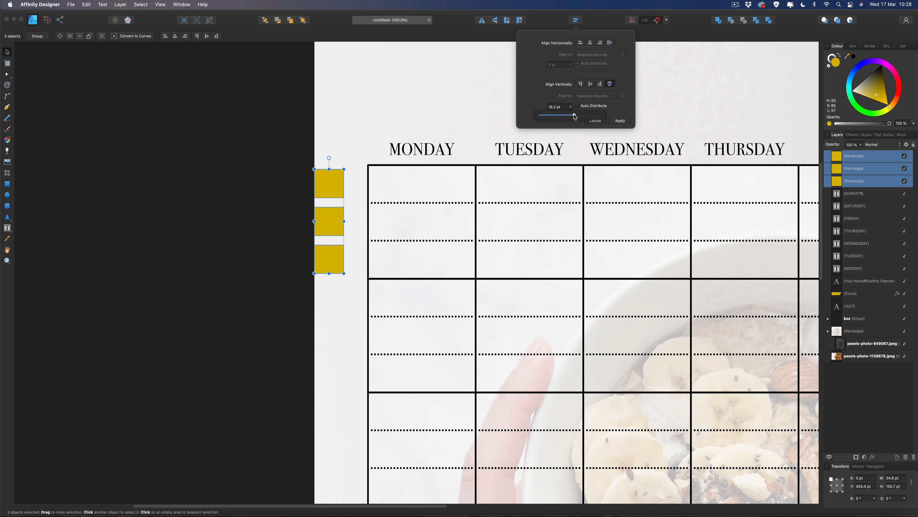
left_click(620, 121)
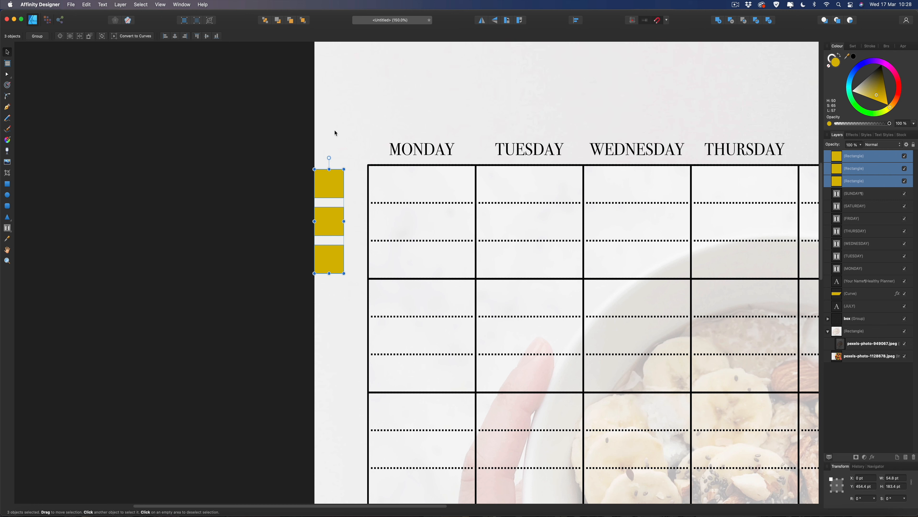
Recolour the middle square light pinkish purple and the lowest square mint green.
left_click(232, 205)
left_click(329, 230)
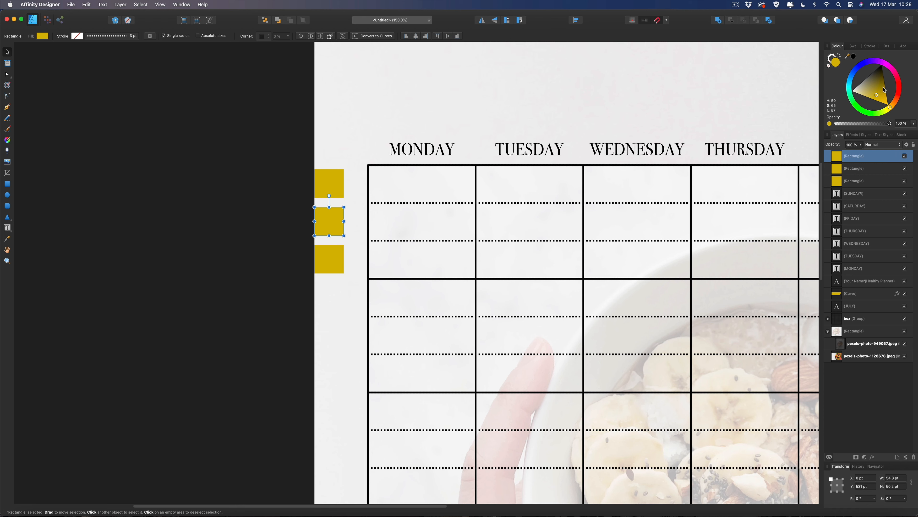
left_click(882, 62)
left_click_drag(883, 82, 883, 94)
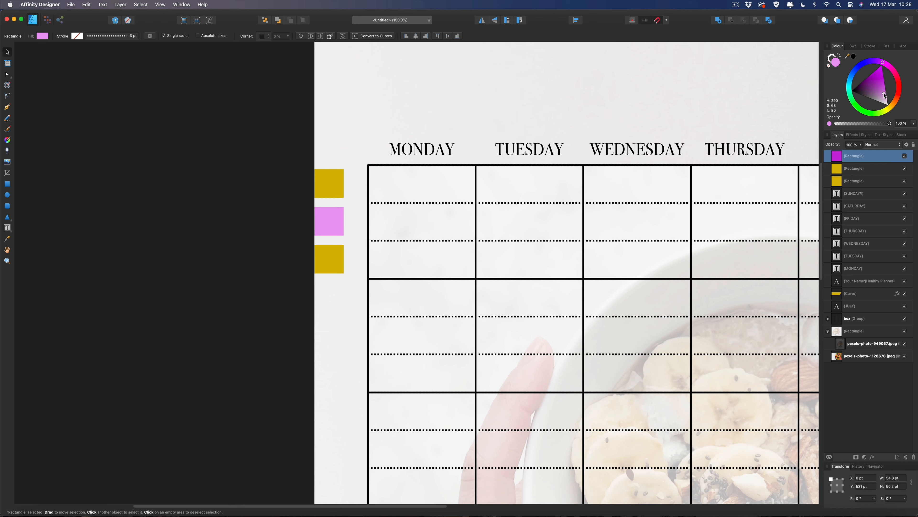
left_click(330, 259)
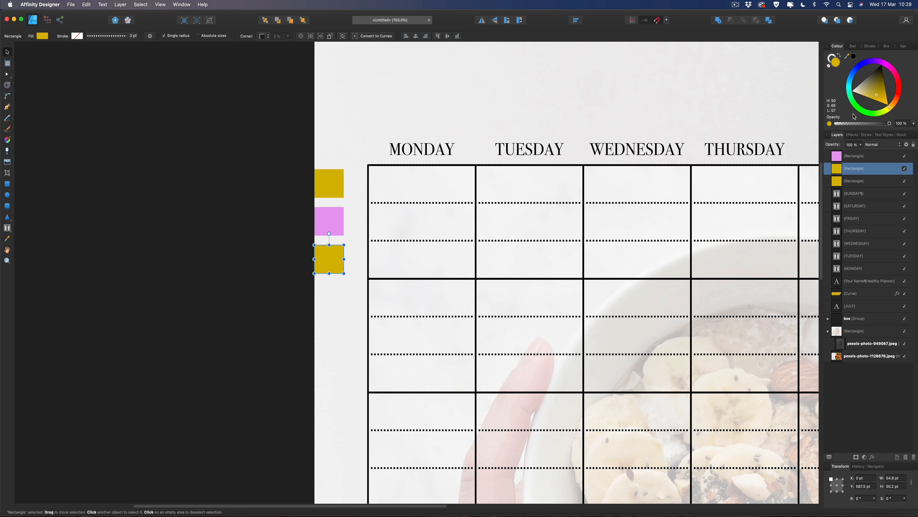
left_click(854, 103)
left_click_drag(856, 101, 870, 75)
Group the three coloured squares, duplicate the group and place the copy beside the second calendar row.
left_click_drag(280, 151, 349, 287)
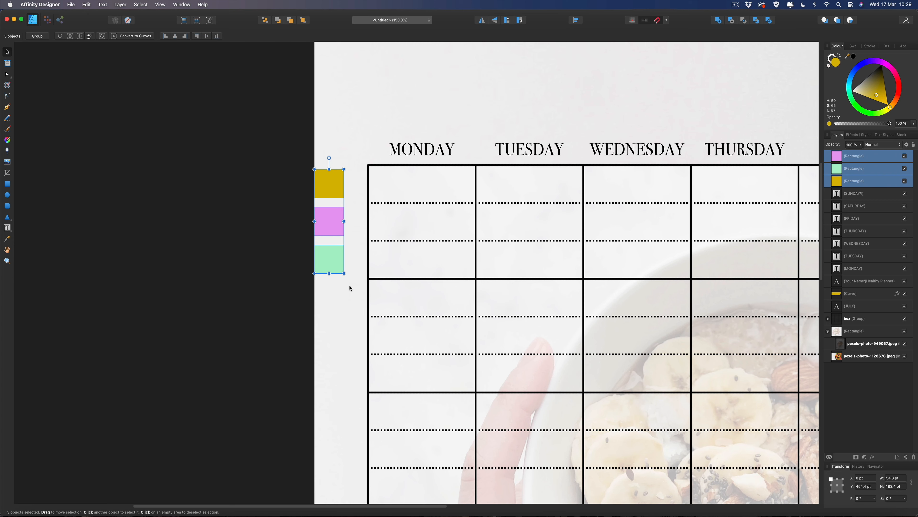
key("super+g")
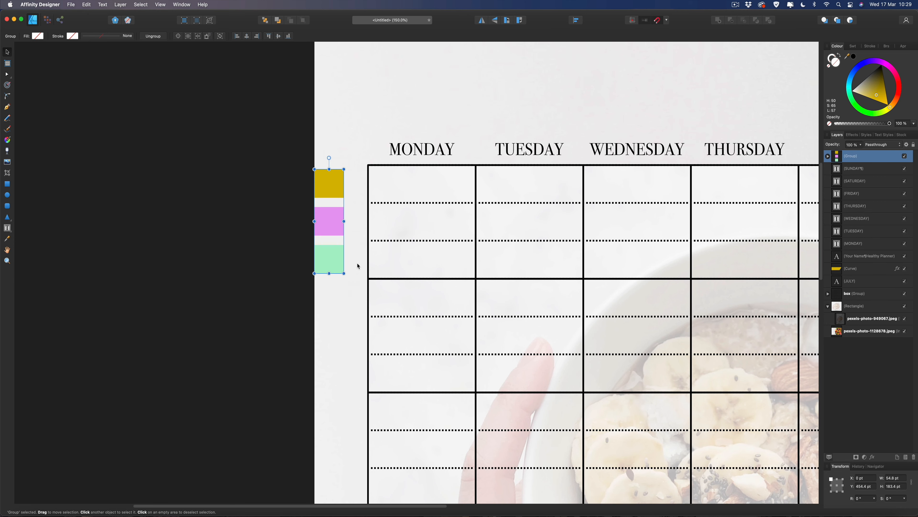
key("super+0")
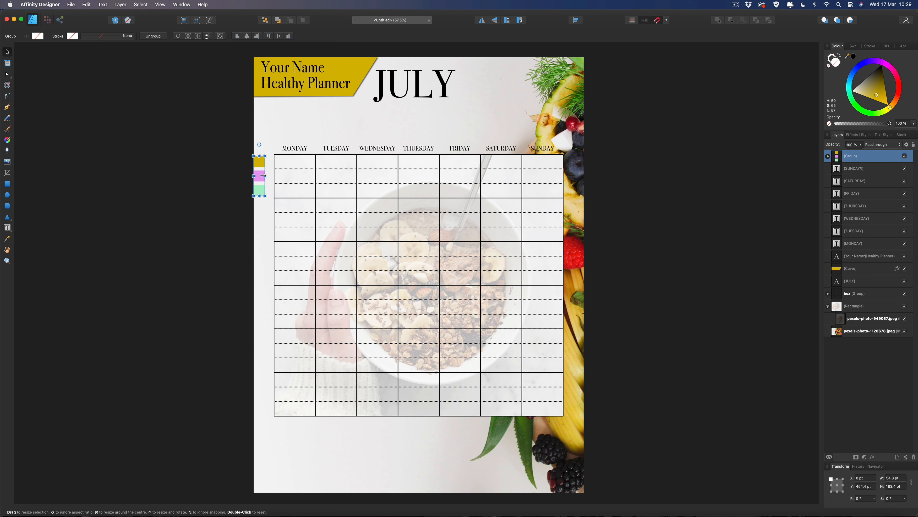
key("super+j")
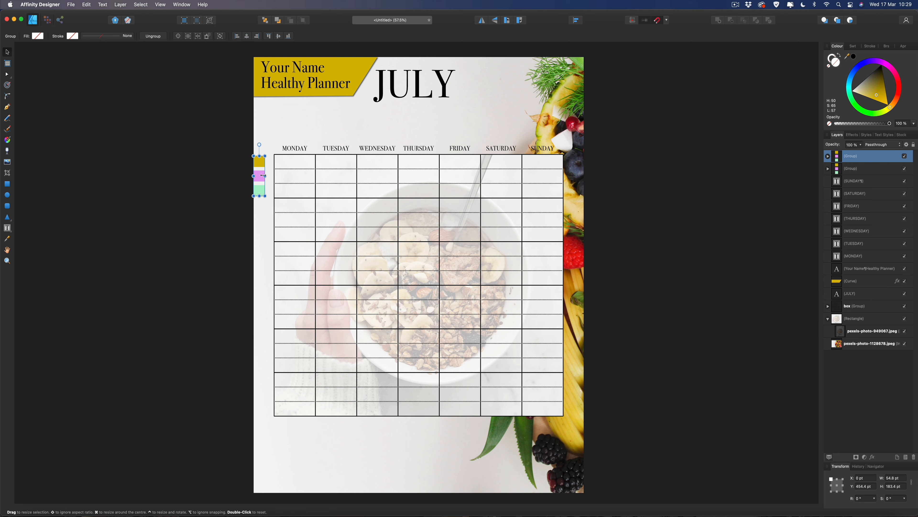
left_click_drag(259, 165, 256, 210)
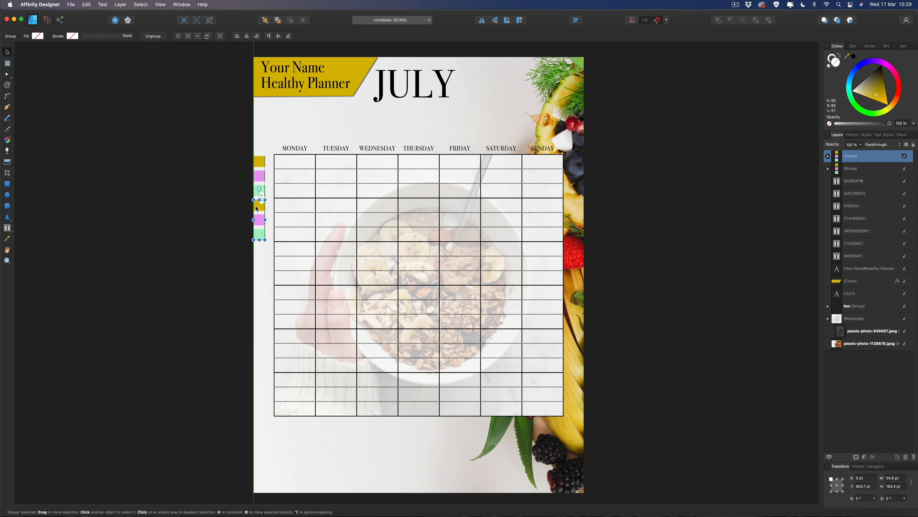
left_click_drag(256, 209, 256, 208)
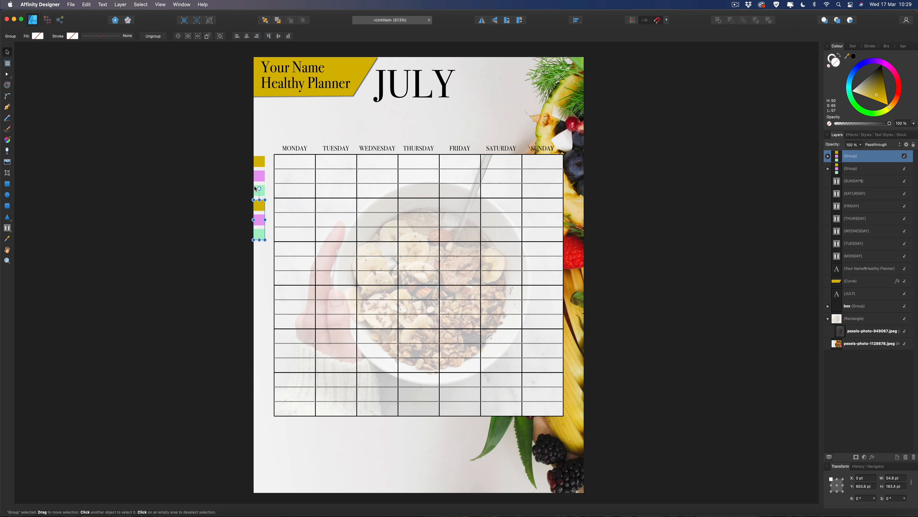
Repeat the offset duplication of the coloured group four times to mark the remaining calendar rows, and deselect.
key("super+j")
key("super+j")
key("super+j")
key("super+j")
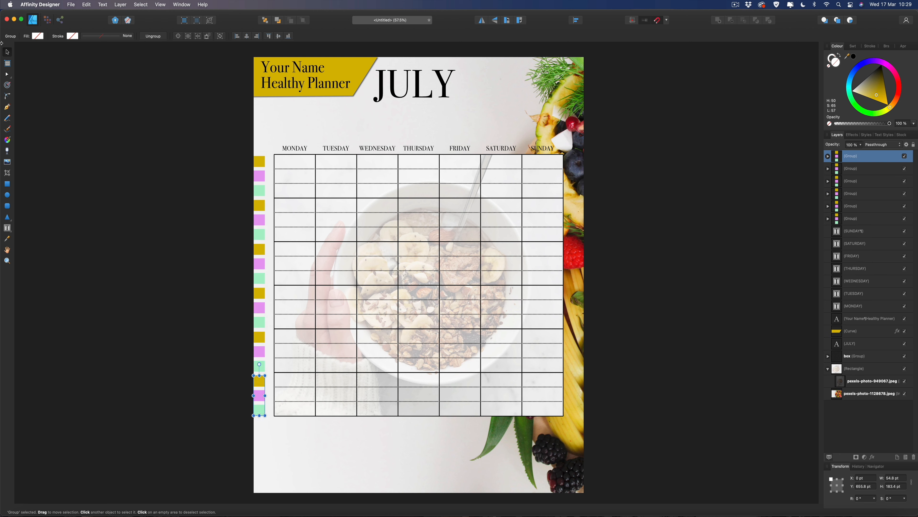
left_click(75, 119)
Draw a mint green rectangle about 236 × 65 pt in the space between the name banner and the weekday headings.
scroll(768, 73, "down", 2)
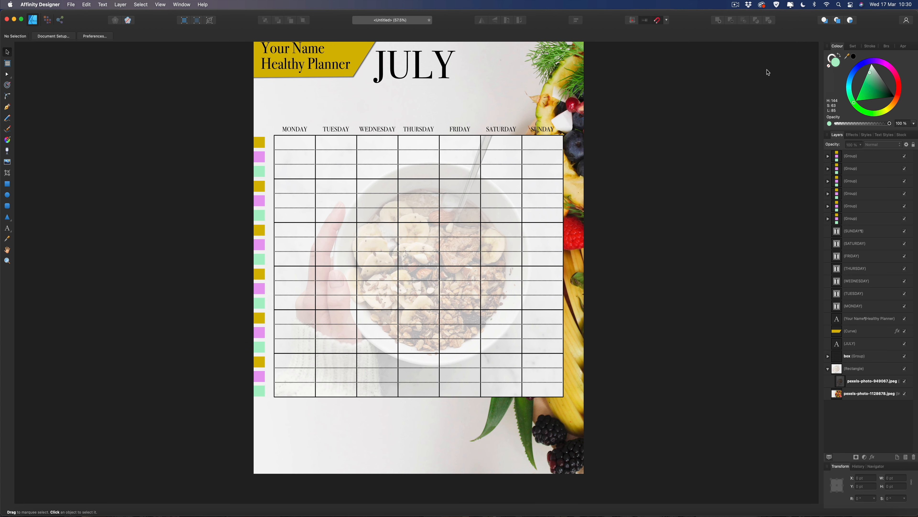
scroll(258, 152, "up", 2)
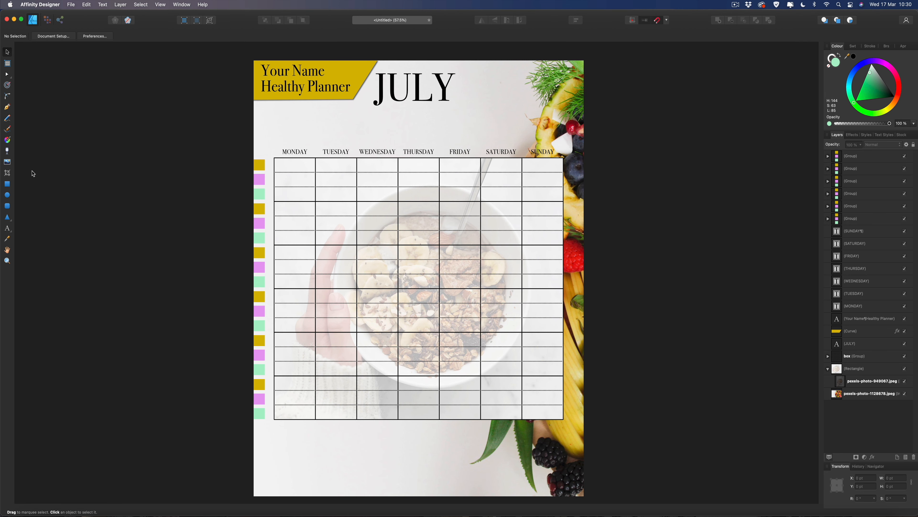
left_click(7, 184)
left_click_drag(322, 118, 370, 132)
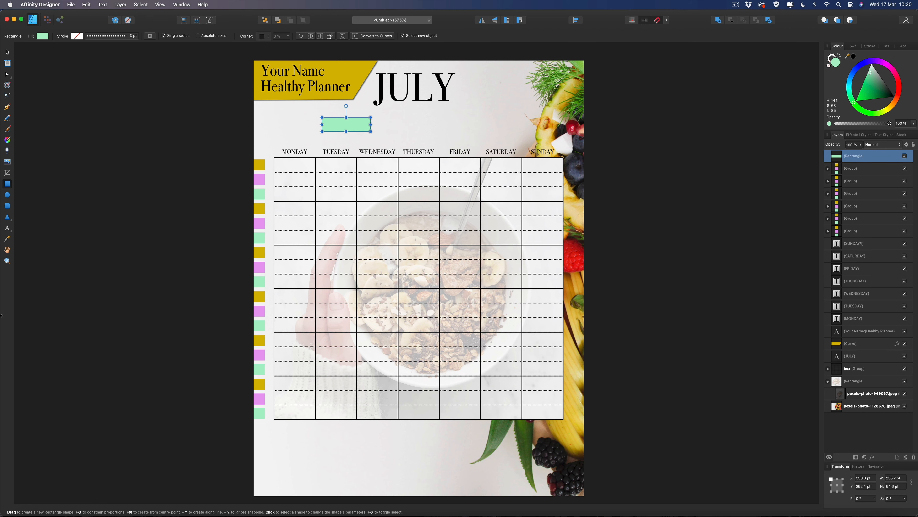
Draw a text frame matching the mint green rectangle on top of it and enter the label text.
left_click(10, 230)
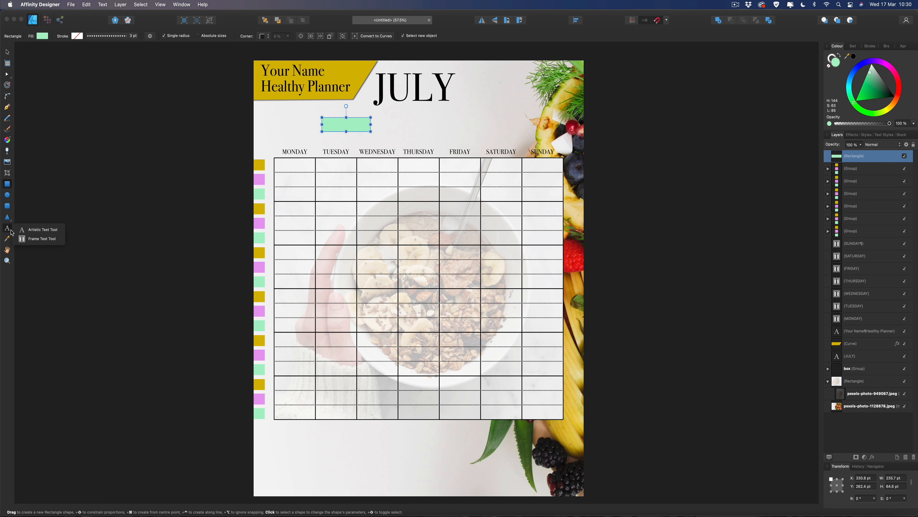
left_click(43, 239)
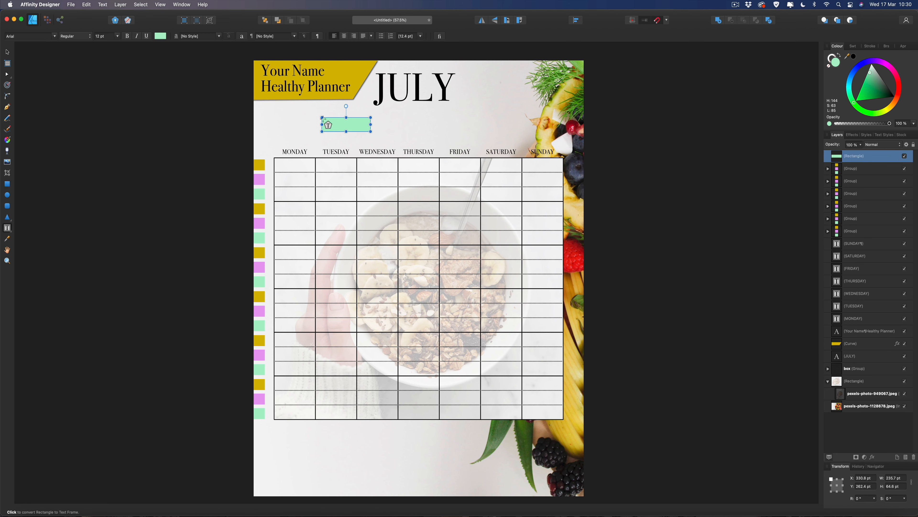
left_click_drag(322, 117, 371, 132)
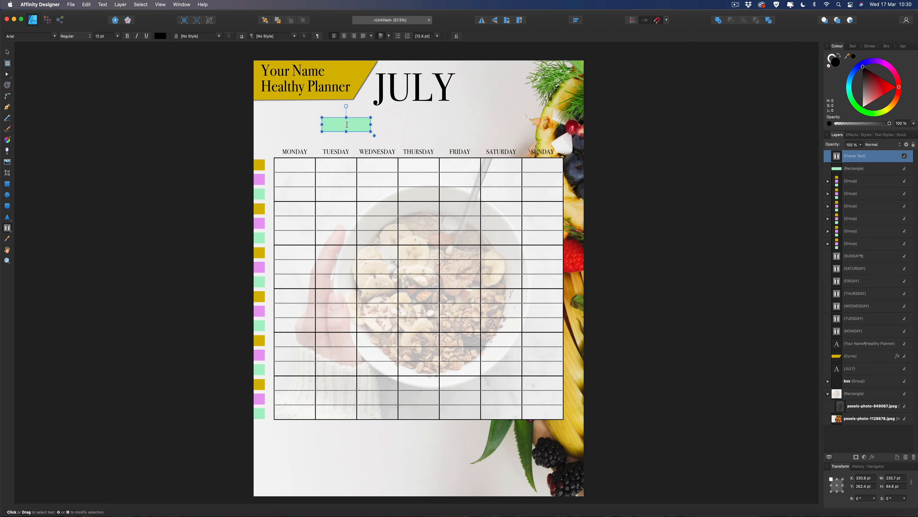
left_click(347, 124)
key("Escape")
Centre the BREAKFAST label text and set it in Bodoni 72 Oldstyle at 36 pt.
left_click(344, 37)
left_click(54, 36)
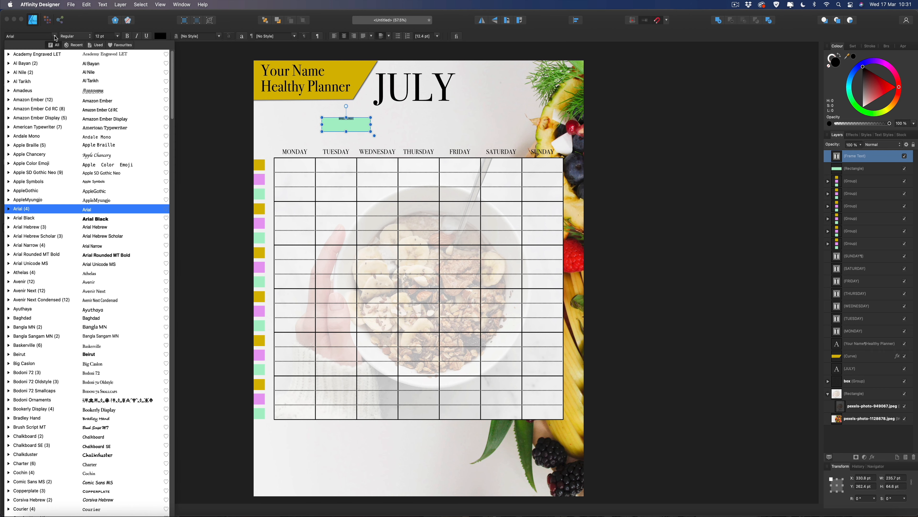
left_click(132, 381)
left_click(115, 36)
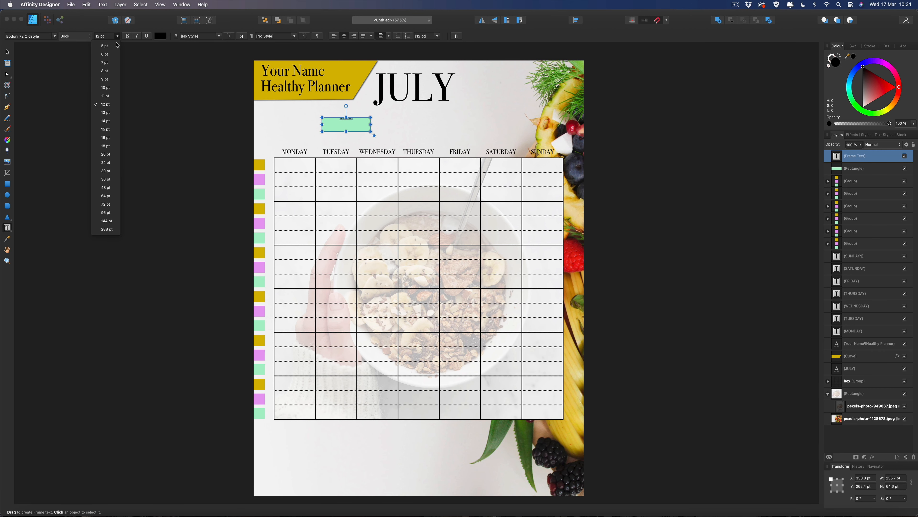
left_click(110, 180)
left_click(8, 52)
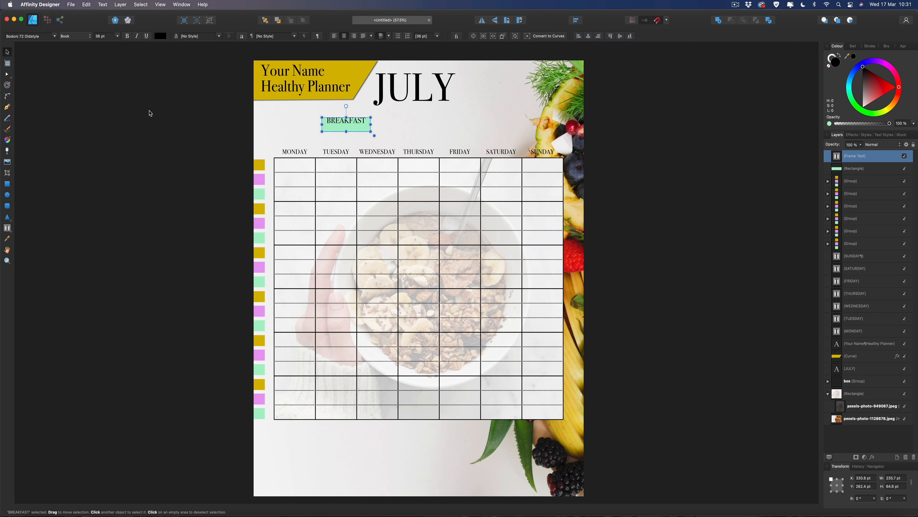
Shrink the BREAKFAST text frame to about 29 pt high so the label sits vertically centred on the mint green rectangle.
left_click_drag(346, 118, 346, 121)
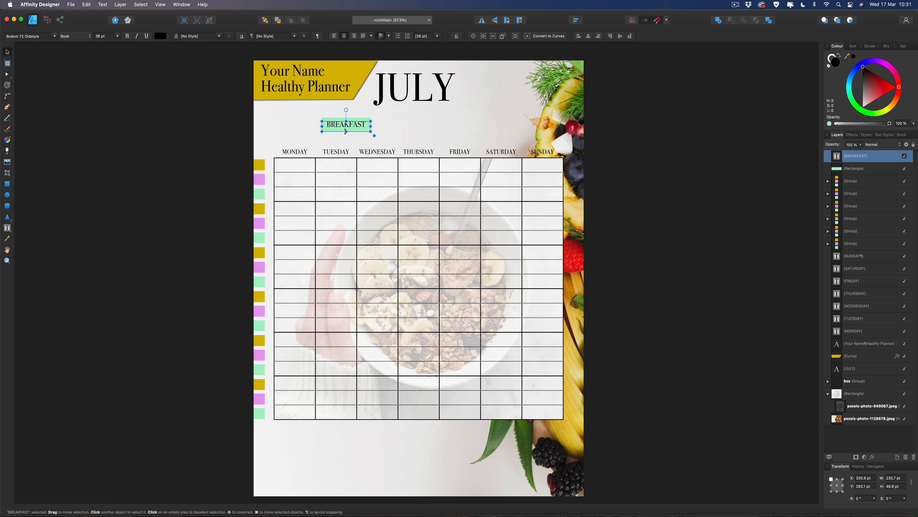
left_click_drag(345, 131, 356, 127)
left_click(205, 123)
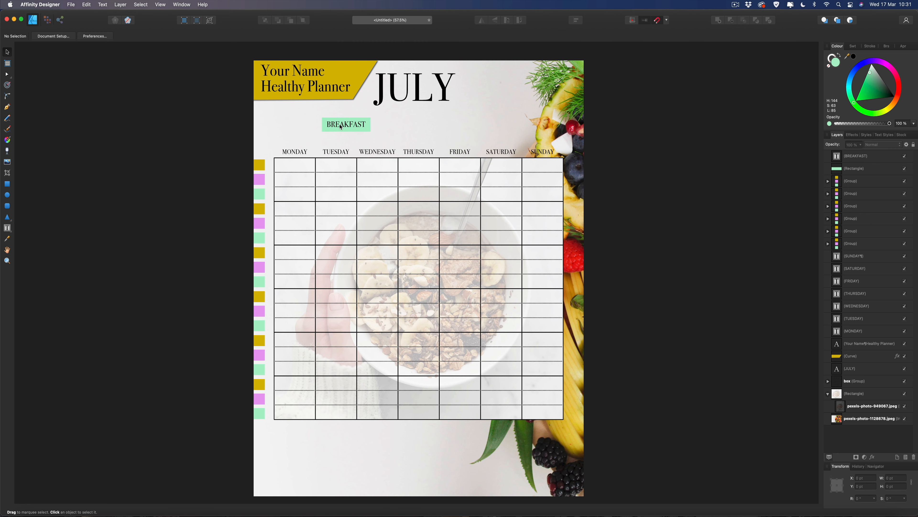
Duplicate the BREAKFAST label and its rectangle twice, placing the copies edge to edge in a row.
left_click(855, 158)
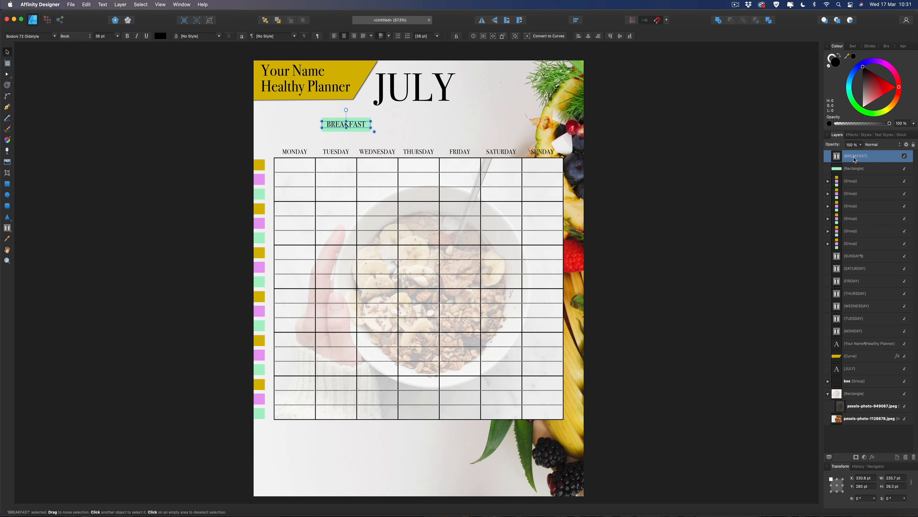
left_click(857, 168, "shift")
key("super+j")
left_click_drag(358, 125, 447, 125)
key("super+j")
left_click(555, 136)
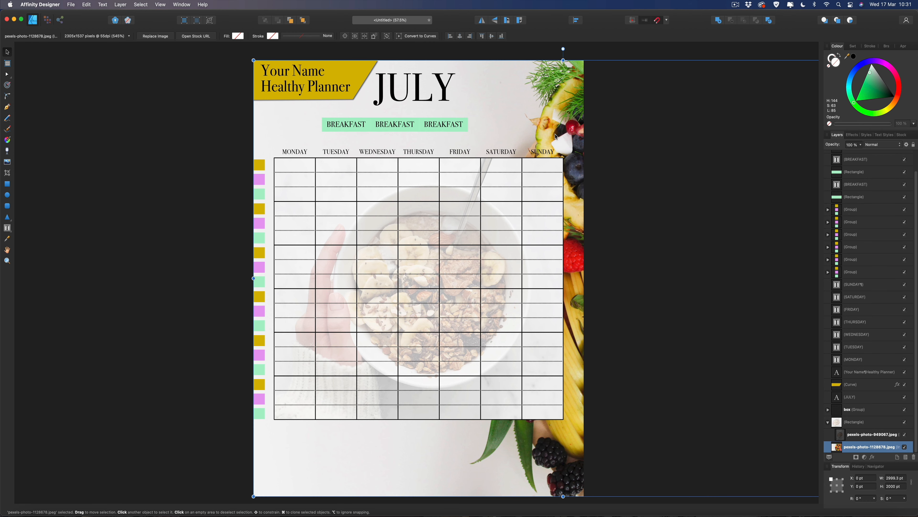
Replace the text of the middle label with LUNCH.
double_click(394, 124)
double_click(396, 125)
type("LUNCH")
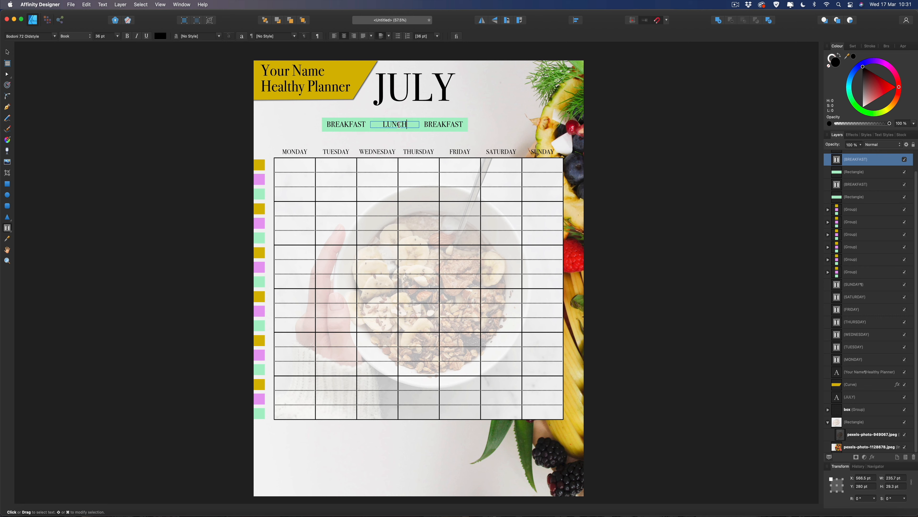
Retype the first label in title case as Breakfast.
left_click(366, 124)
double_click(366, 124)
left_click(366, 124)
left_click_drag(366, 124, 331, 125)
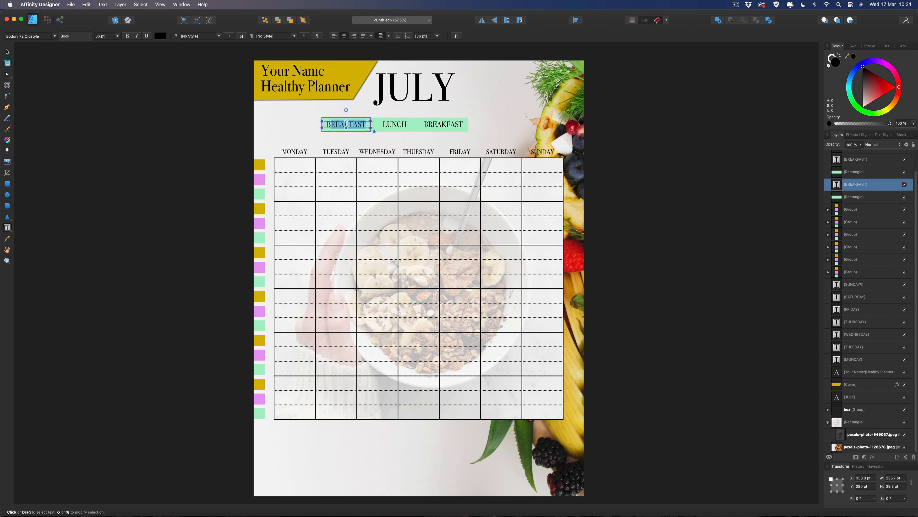
type("Breakfas")
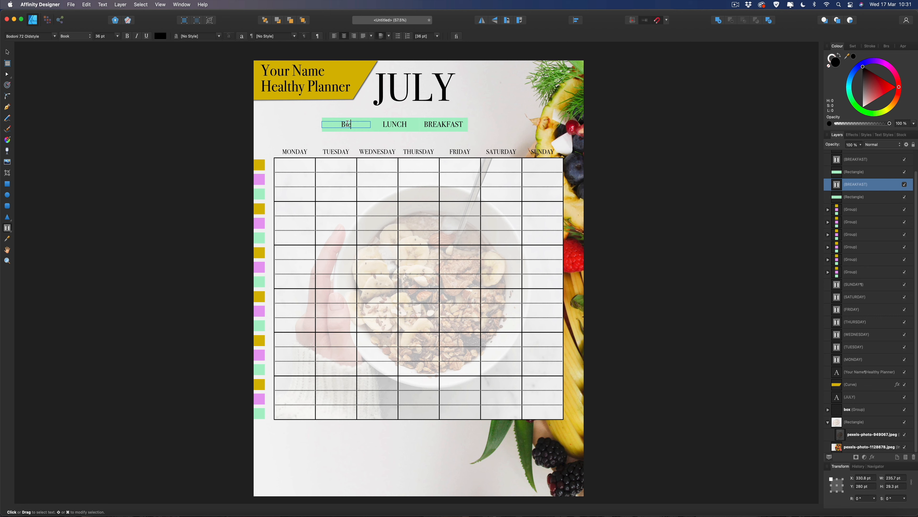
type("t")
key("Escape")
Change the middle label to title case so it reads Lunch.
left_click(396, 125)
double_click(387, 125)
left_click(387, 125)
left_click_drag(407, 124, 384, 125)
type("unch")
key("Escape")
Replace the text of the third label with Dinner and deselect.
left_click(454, 124)
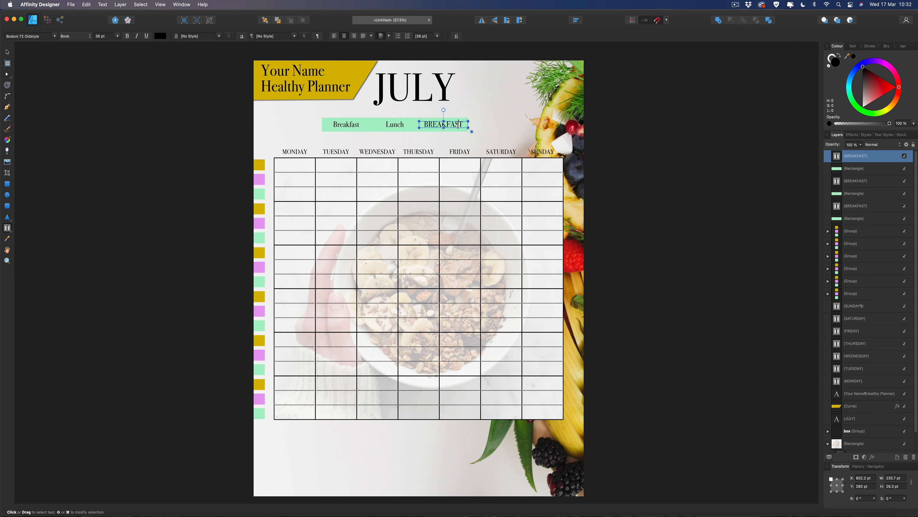
left_click_drag(464, 124, 425, 124)
type("Dinner")
left_click(7, 51)
left_click(76, 81)
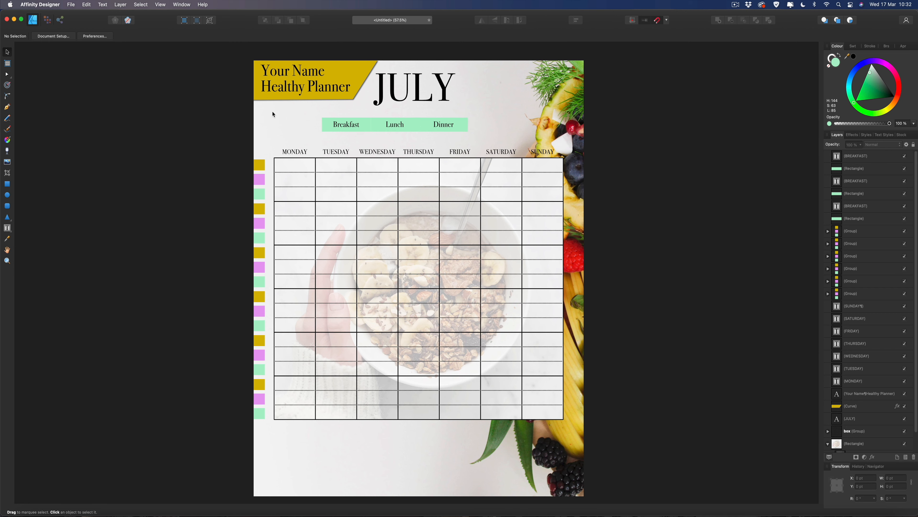
Fill the Breakfast rectangle with the mustard yellow sampled from the first row marker, denying the screen recording request.
left_click(329, 130)
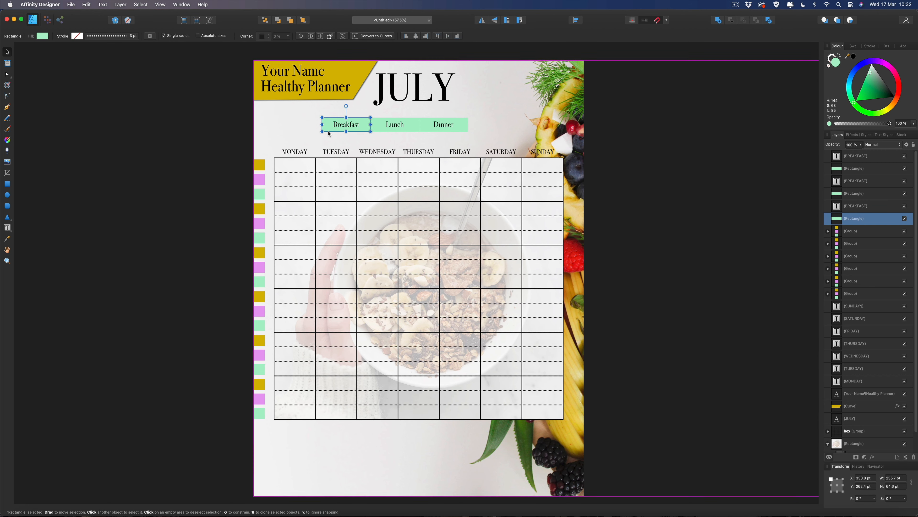
left_click(847, 56)
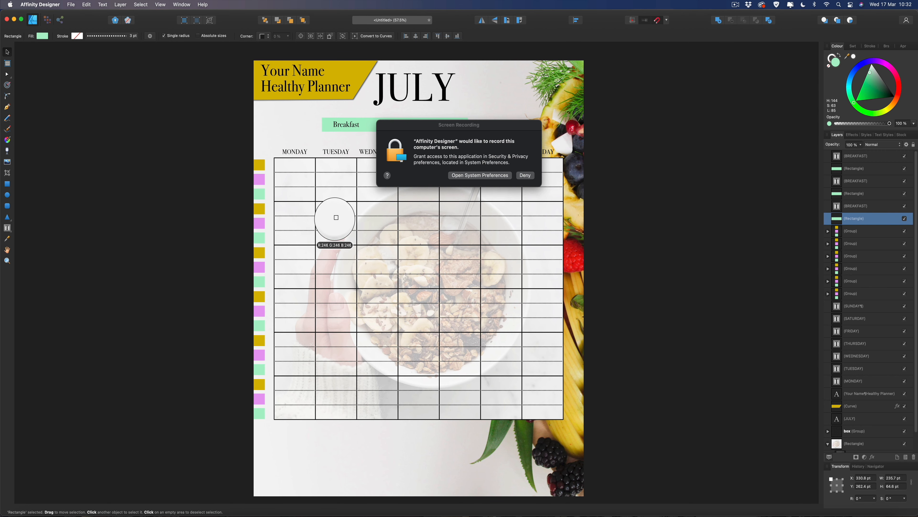
left_click_drag(360, 207, 259, 167)
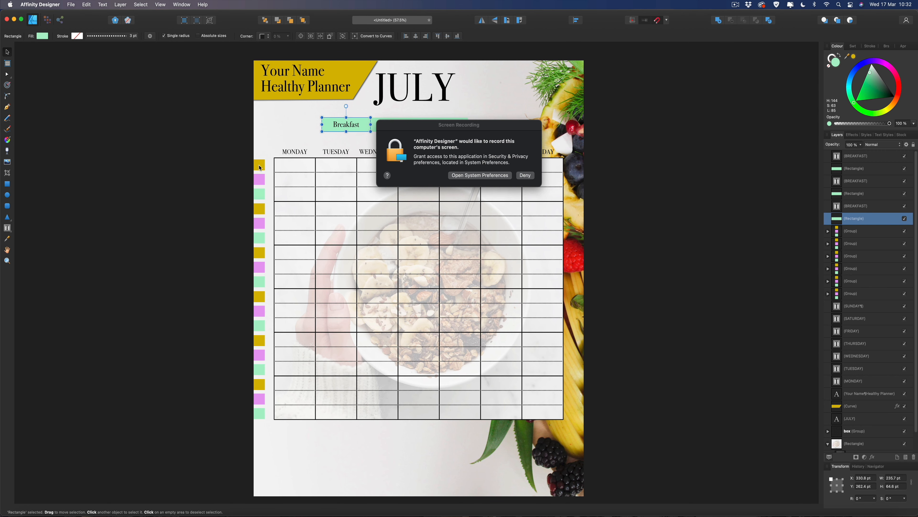
left_click(525, 175)
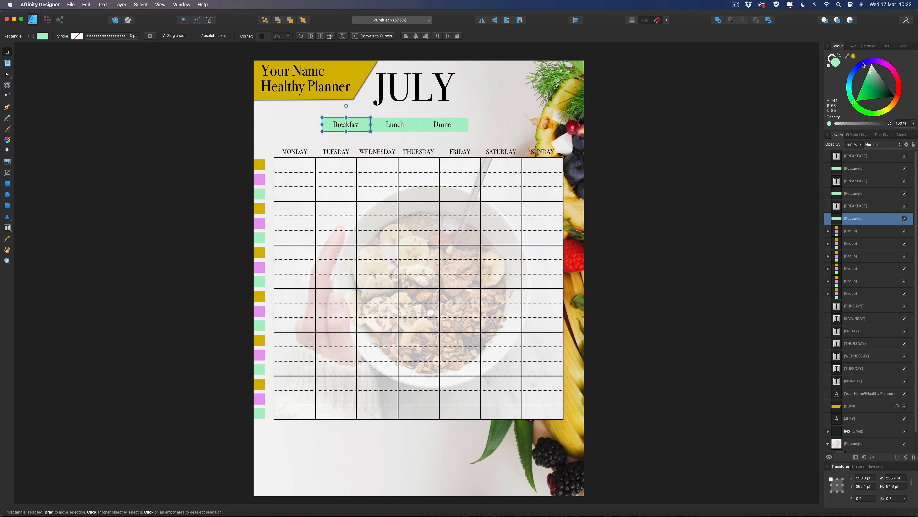
left_click(854, 57)
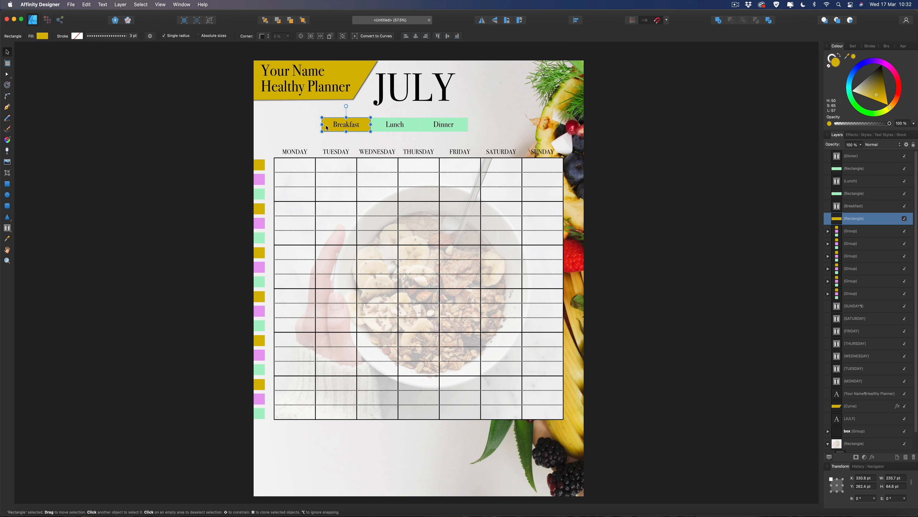
Fill the Lunch rectangle with the violet pink sampled from the second row marker.
left_click(412, 129)
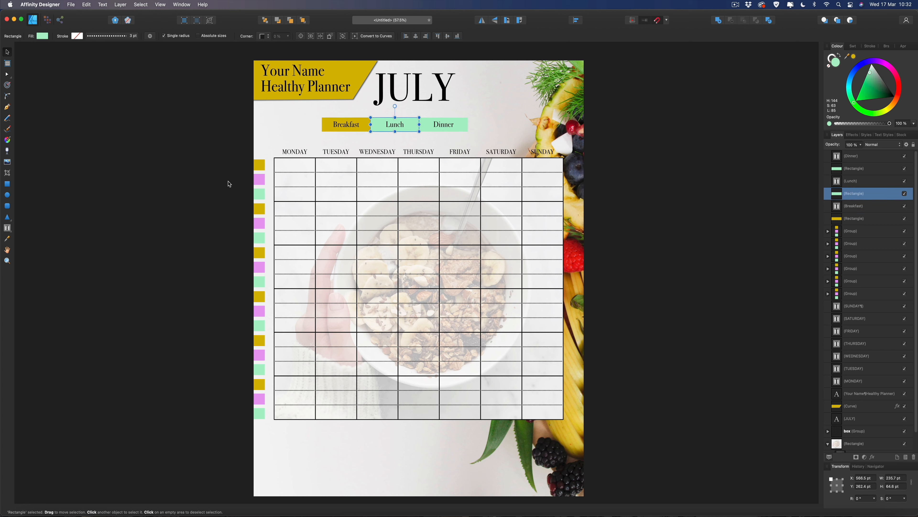
left_click_drag(846, 57, 261, 180)
left_click(854, 57)
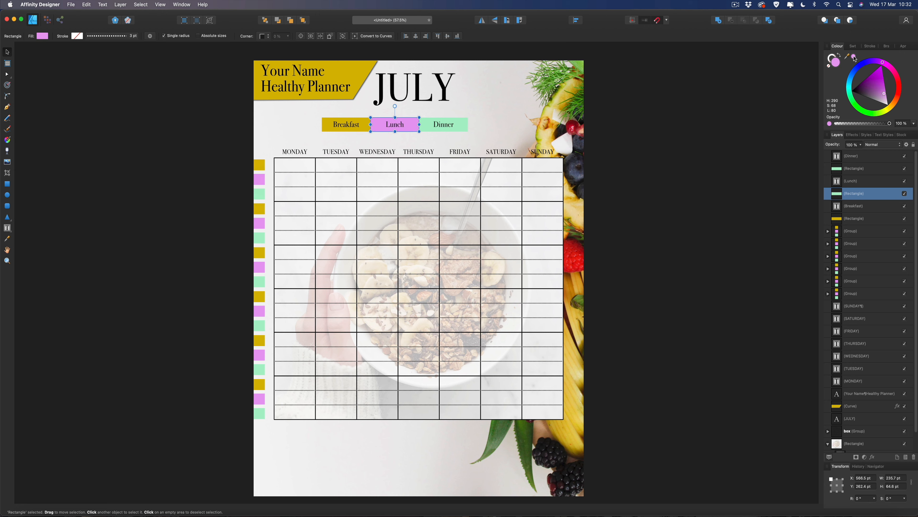
left_click(697, 103)
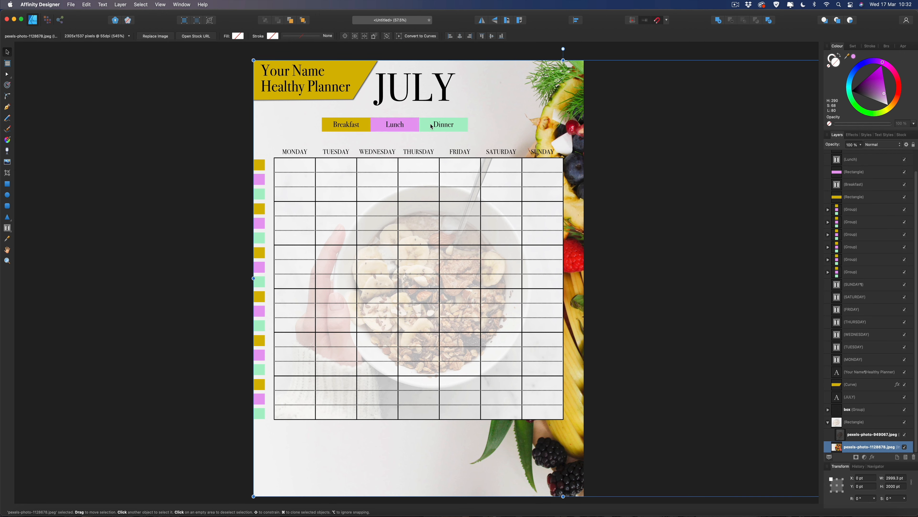
Round the two outer corners of the Breakfast rectangle with a radius of about 65 pt.
left_click(326, 129)
left_click(331, 132)
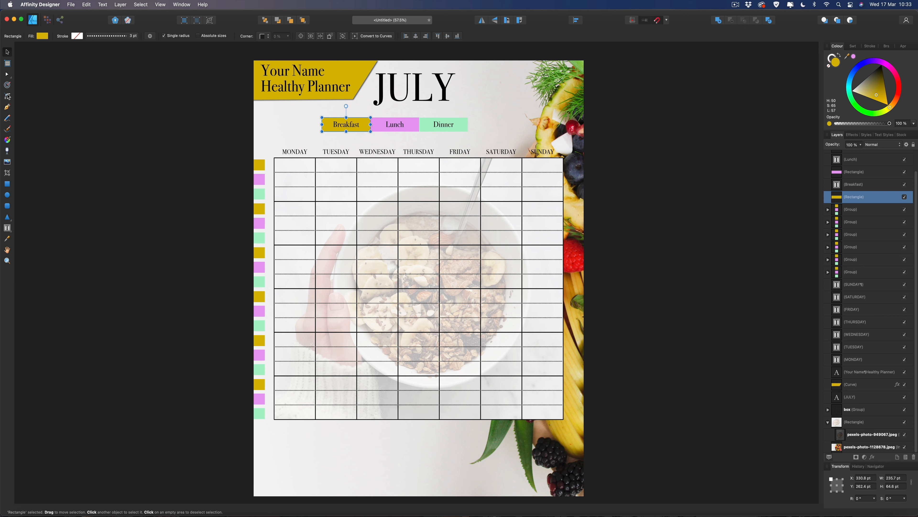
left_click(7, 96)
left_click_drag(323, 118, 354, 137)
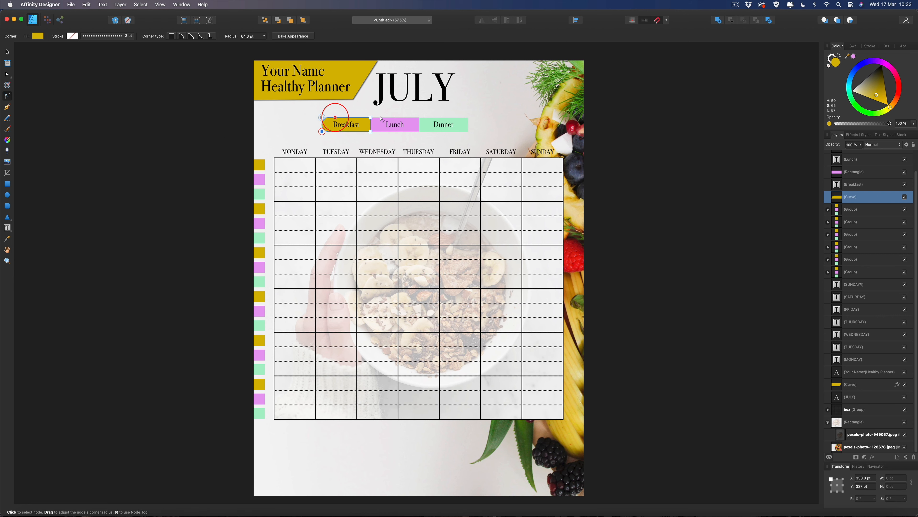
Round the two outer corners of the Dinner rectangle with a radius of about 65 pt.
left_click(465, 123)
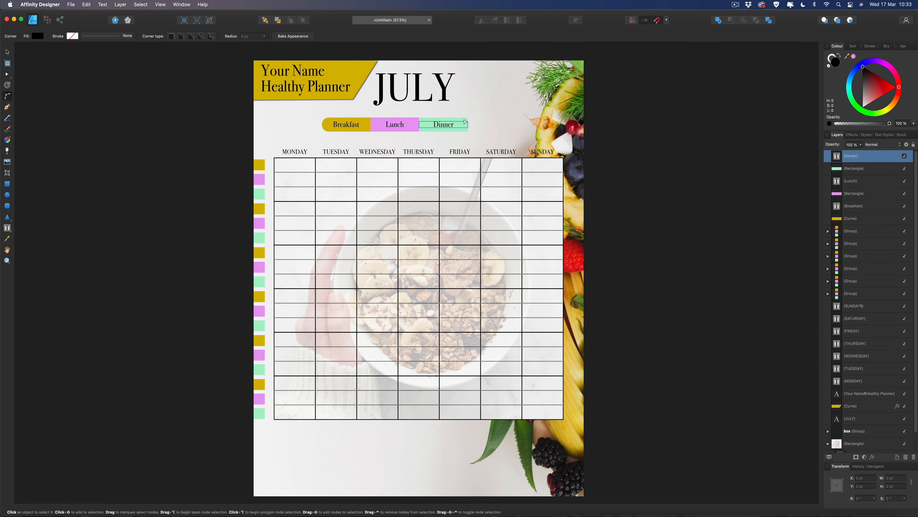
left_click(466, 121)
left_click_drag(467, 132, 420, 111)
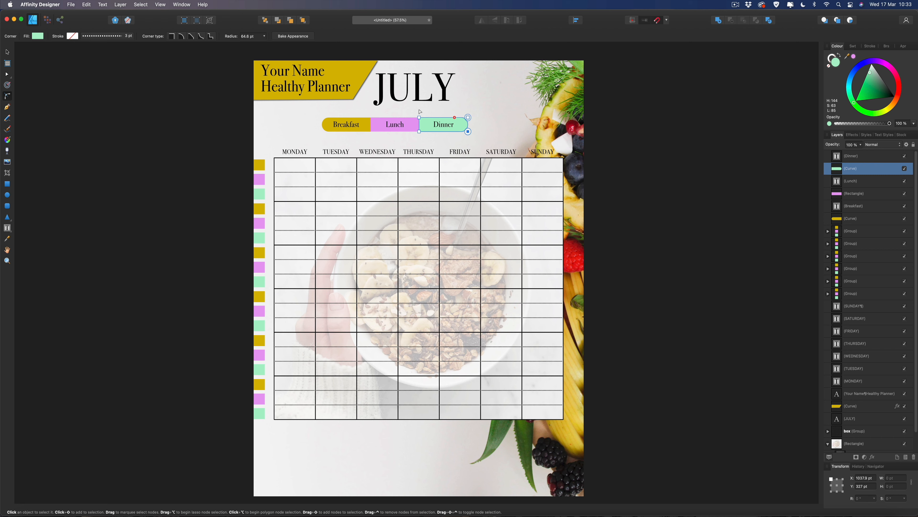
Group the three key labels with their shapes and move the group to sit centred beneath the JULY title.
left_click(858, 159)
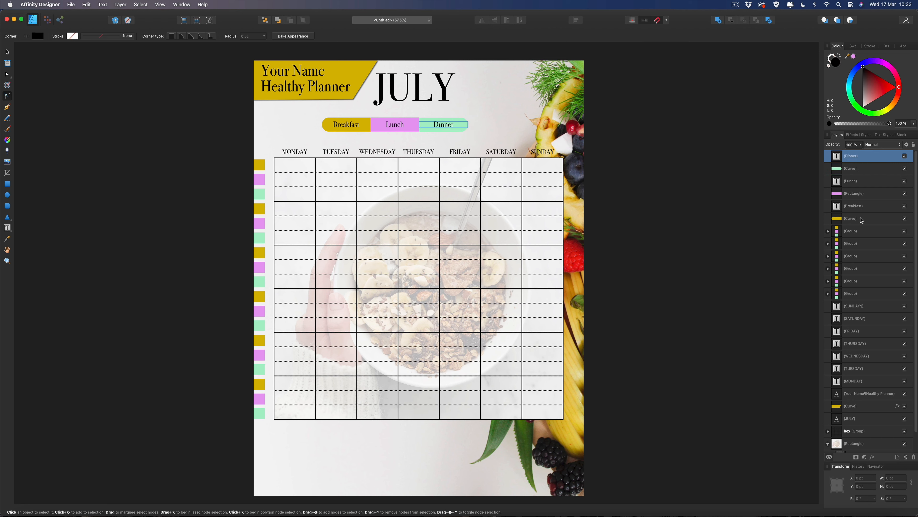
left_click(862, 220, "shift")
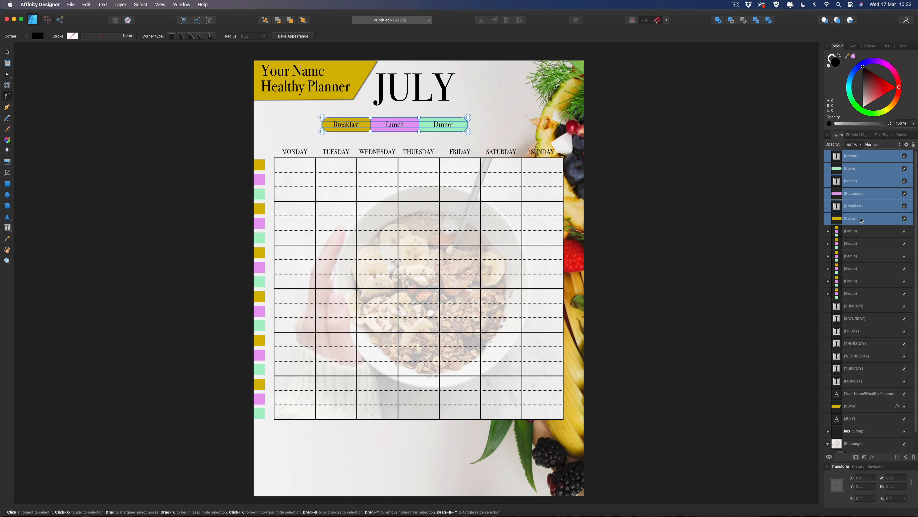
key("super+g")
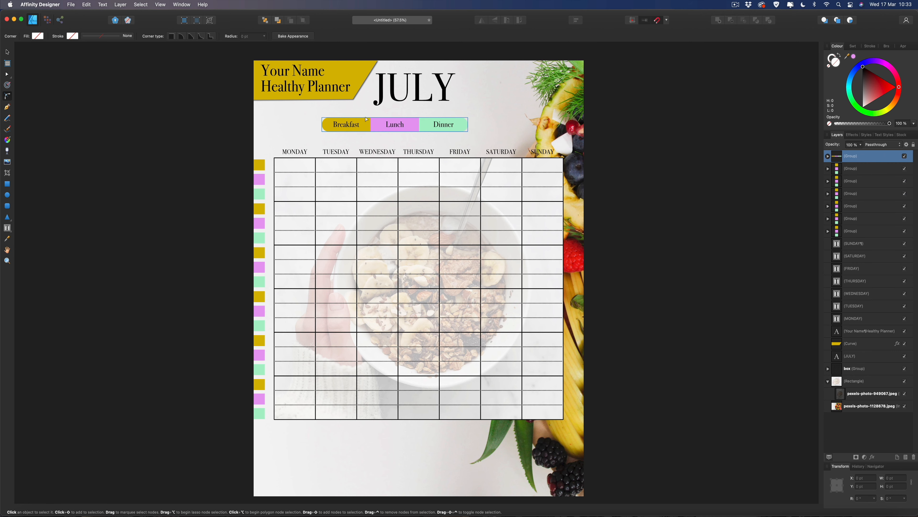
left_click(7, 51)
left_click_drag(431, 125, 453, 122)
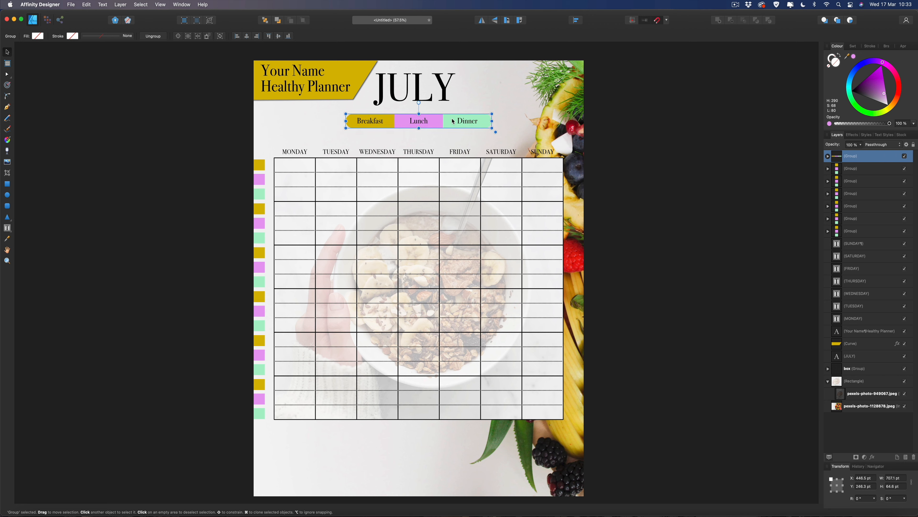
left_click(637, 115)
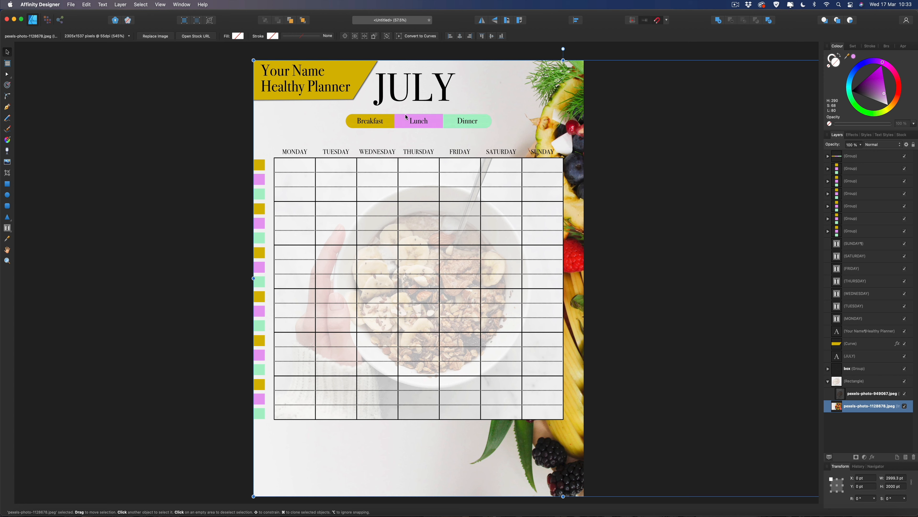
Add an outer shadow to the meal key group with a 20 px radius and a 20 px offset, and deselect.
left_click(858, 157)
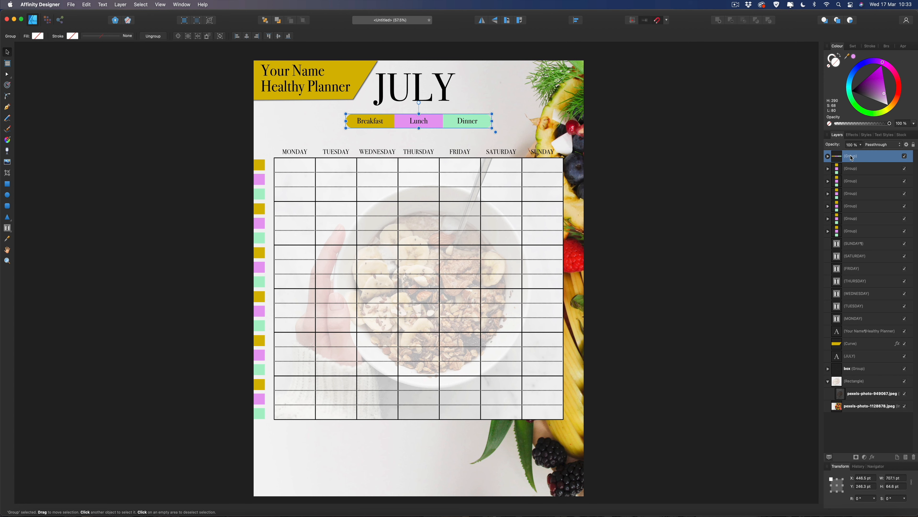
left_click(872, 457)
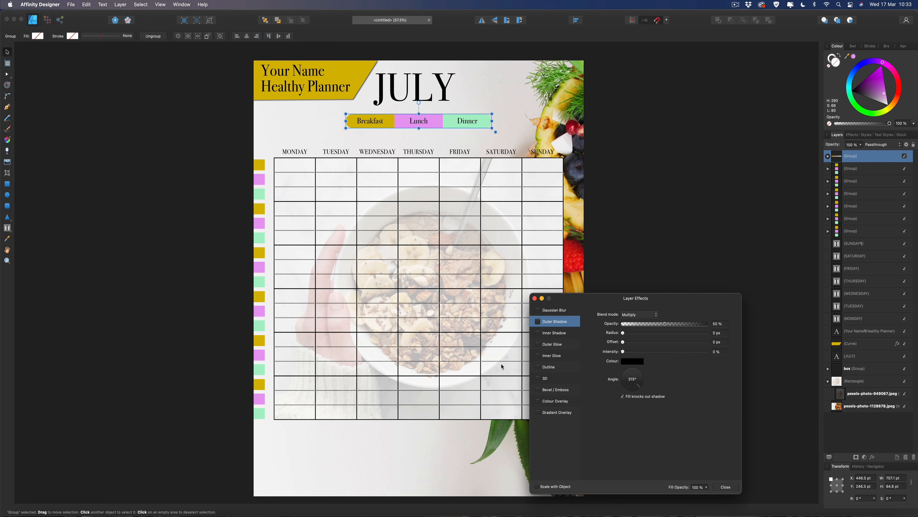
left_click(538, 321)
left_click(721, 333)
type("20")
key("Tab")
type("20")
key("Return")
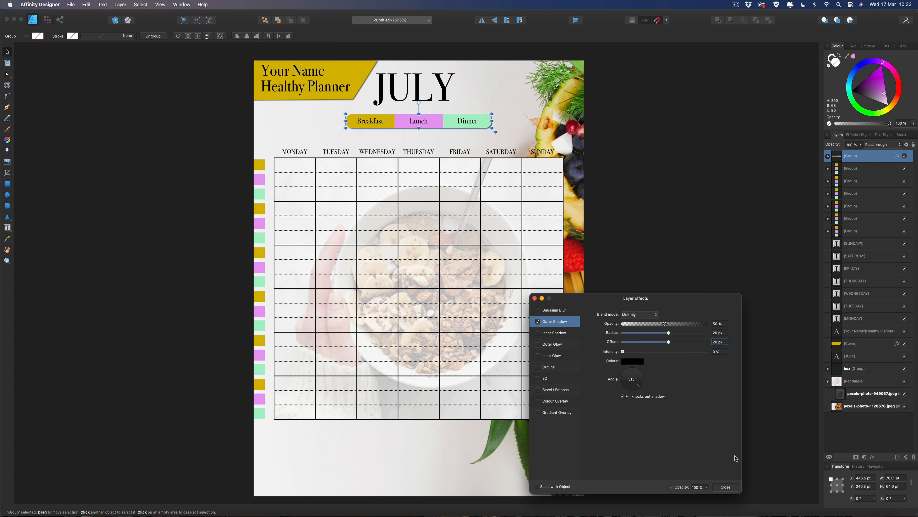
left_click(728, 486)
left_click(712, 356)
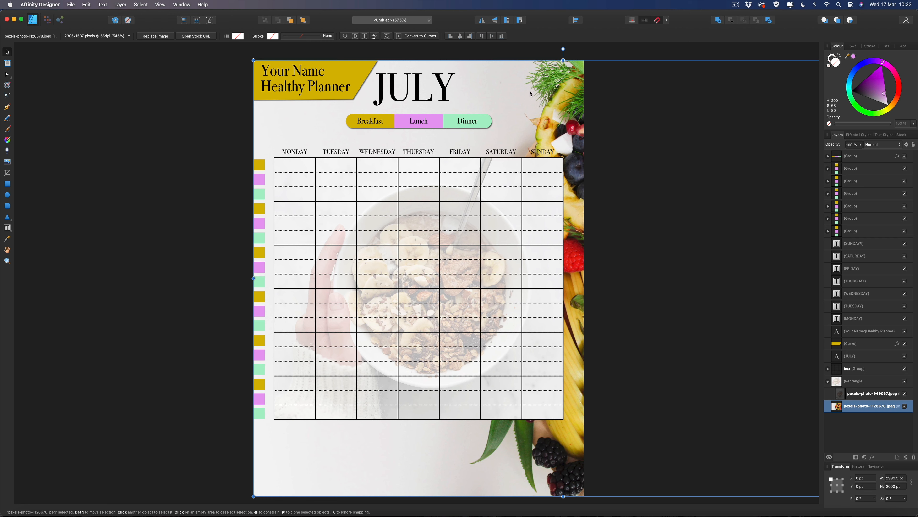
left_click(597, 70)
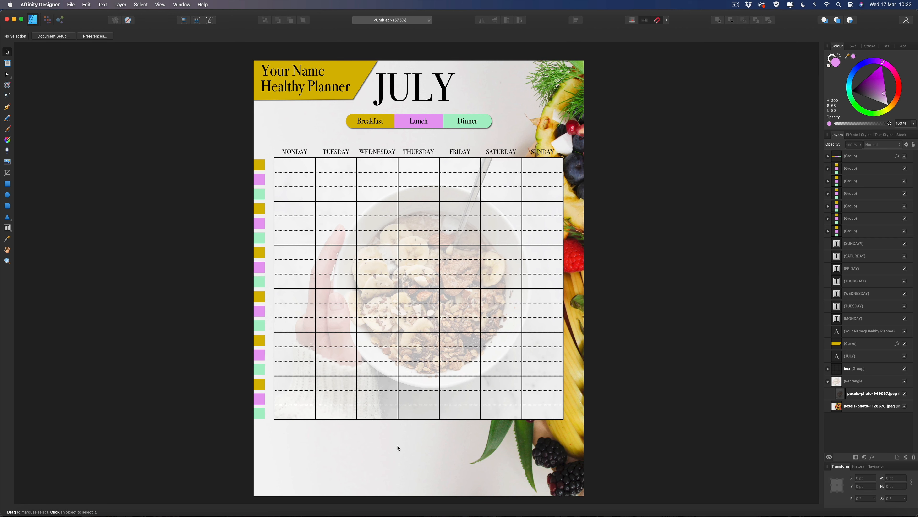
Draw a rectangle about 999 by 198 pt below the calendar grid and fill it with white.
left_click(7, 184)
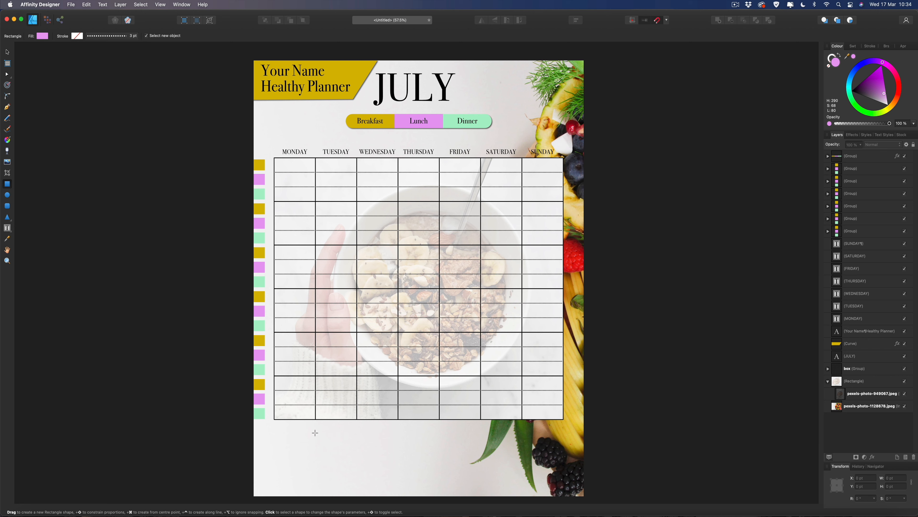
left_click_drag(315, 433, 522, 476)
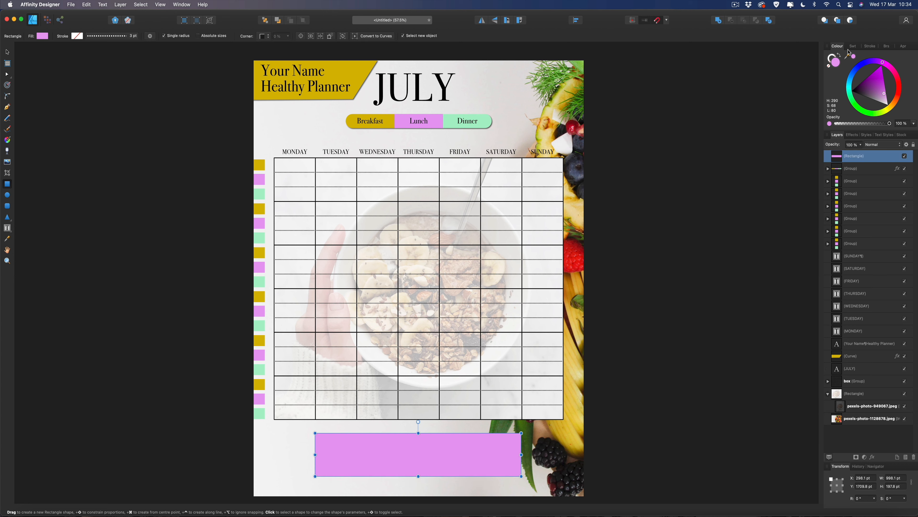
left_click(830, 66)
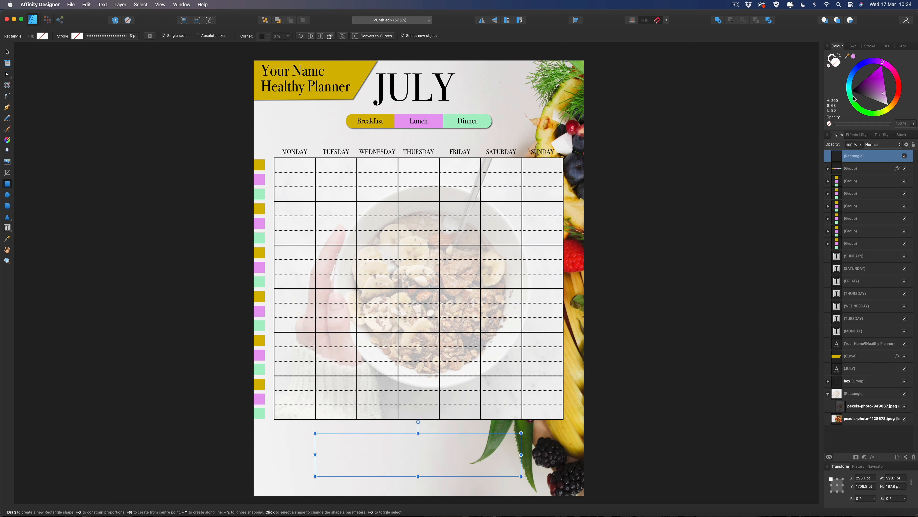
left_click_drag(883, 102, 897, 118)
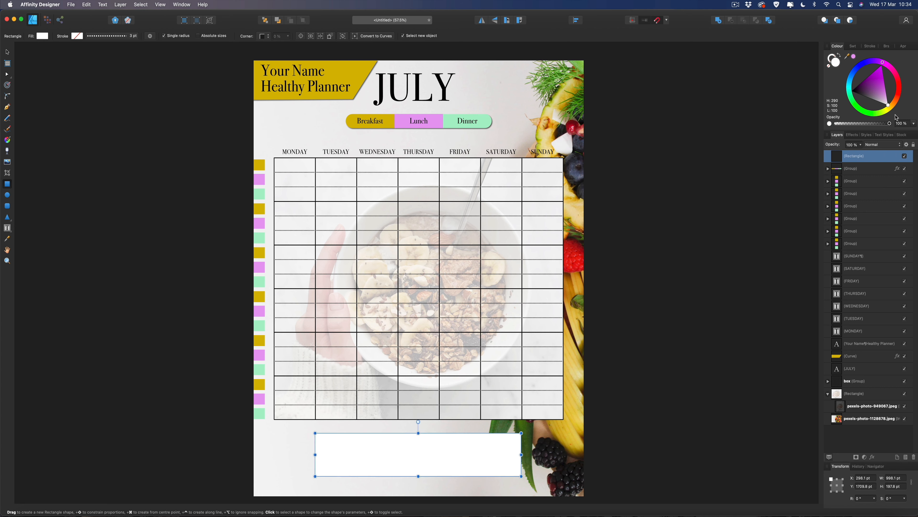
Give the white rectangle a solid black outline and centre it horizontally beneath the grid.
left_click(832, 57)
left_click_drag(865, 89, 852, 91)
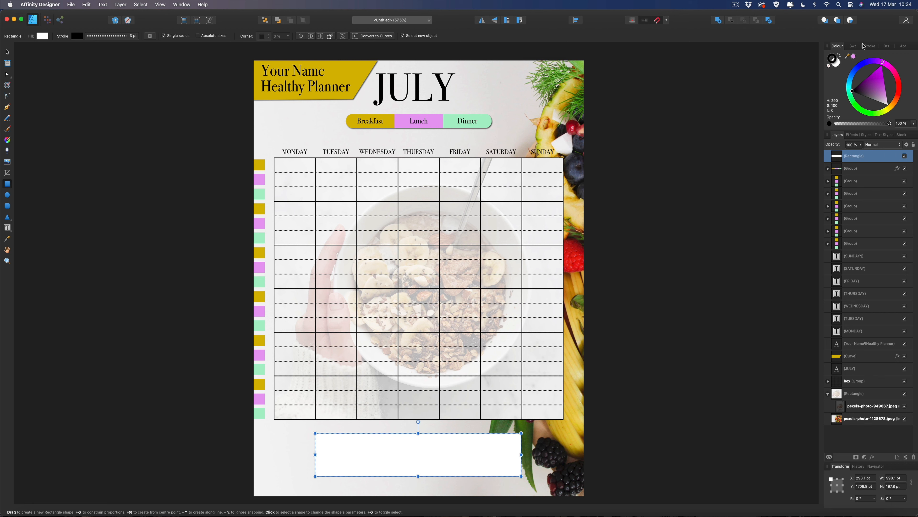
left_click(870, 47)
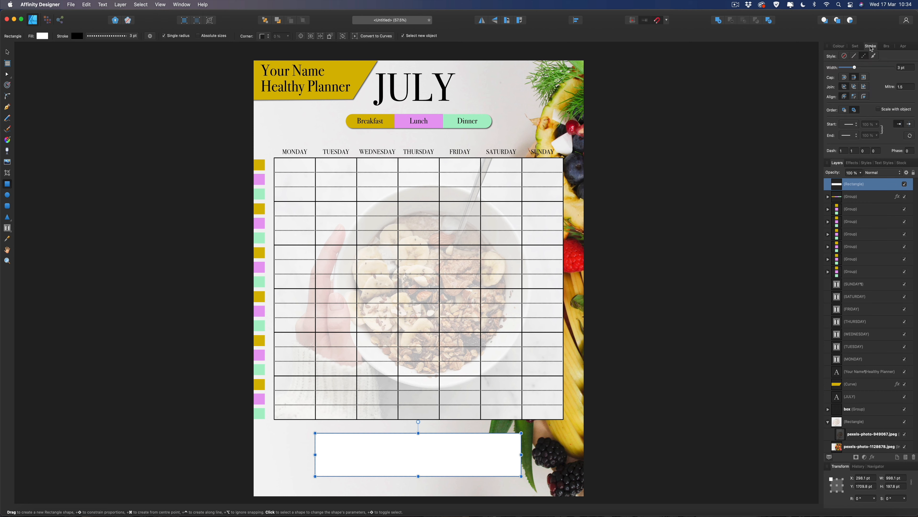
left_click(855, 57)
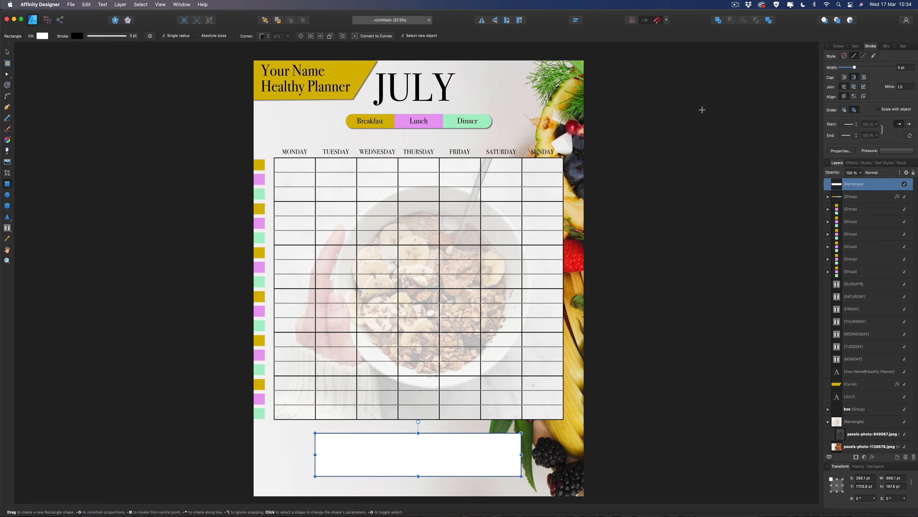
left_click(7, 51)
left_click_drag(441, 450, 441, 452)
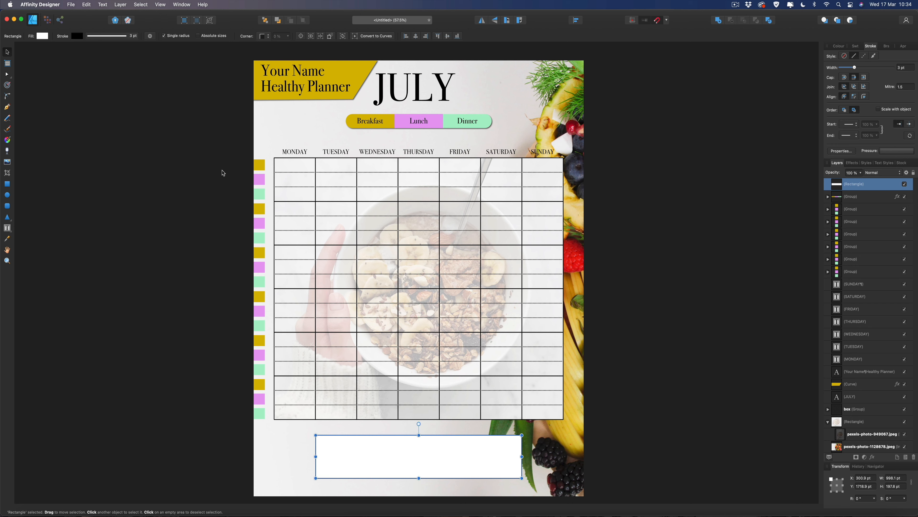
Lock the fruit background photo and deselect it.
left_click(577, 68)
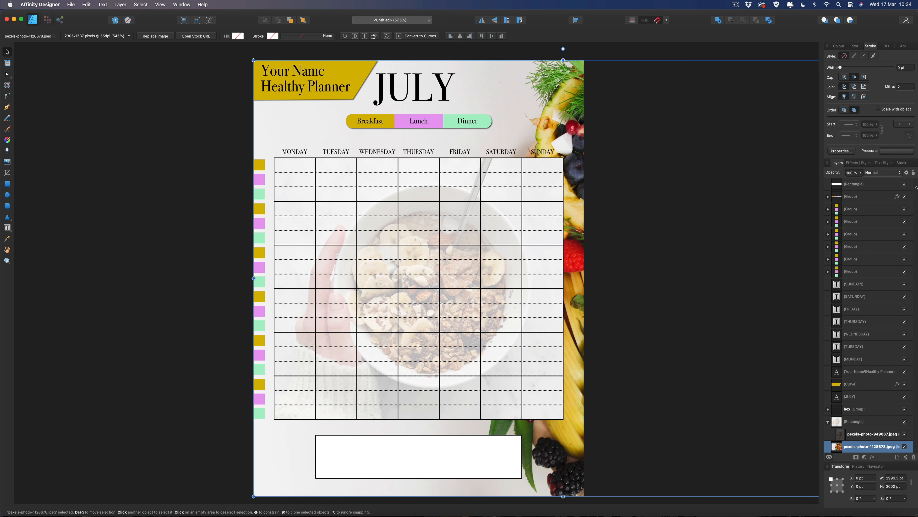
left_click(914, 172)
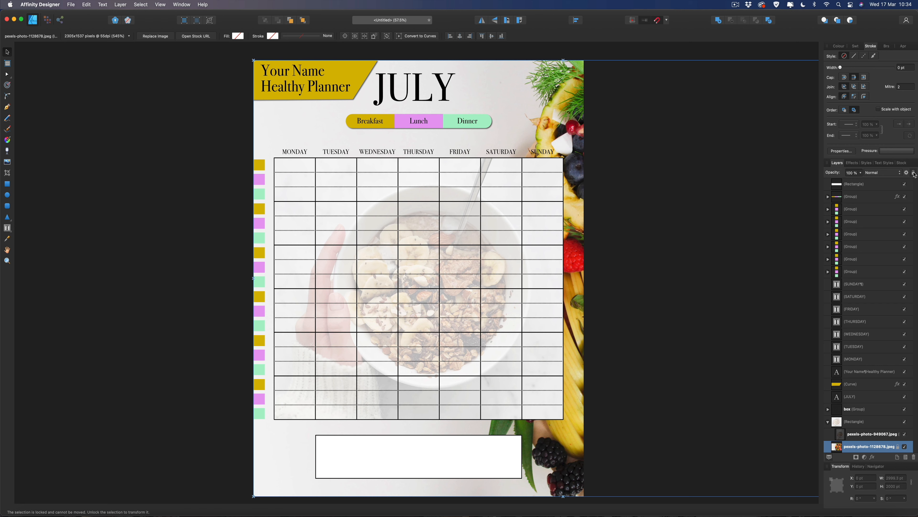
left_click(589, 49)
Move the grid, weekday headings, row markers and white box up closer to the meal key, and lower the box slightly.
left_click(512, 255)
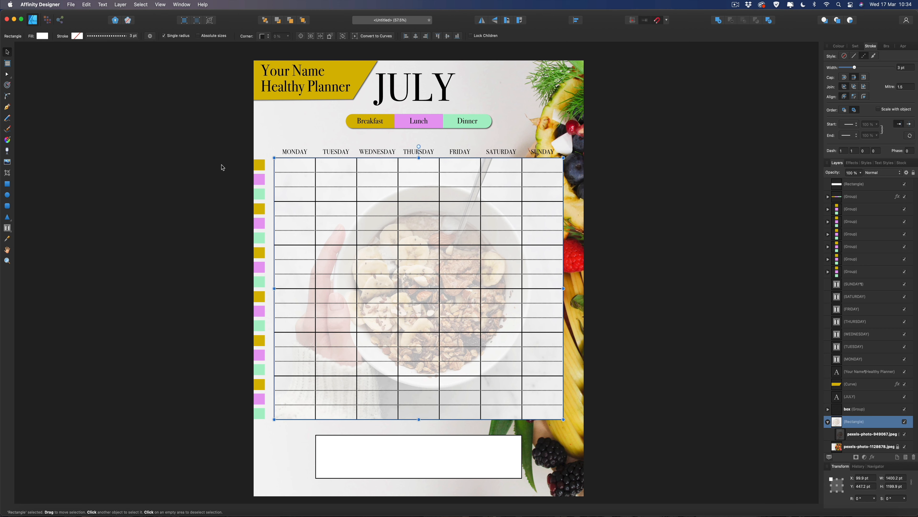
left_click_drag(210, 138, 641, 506)
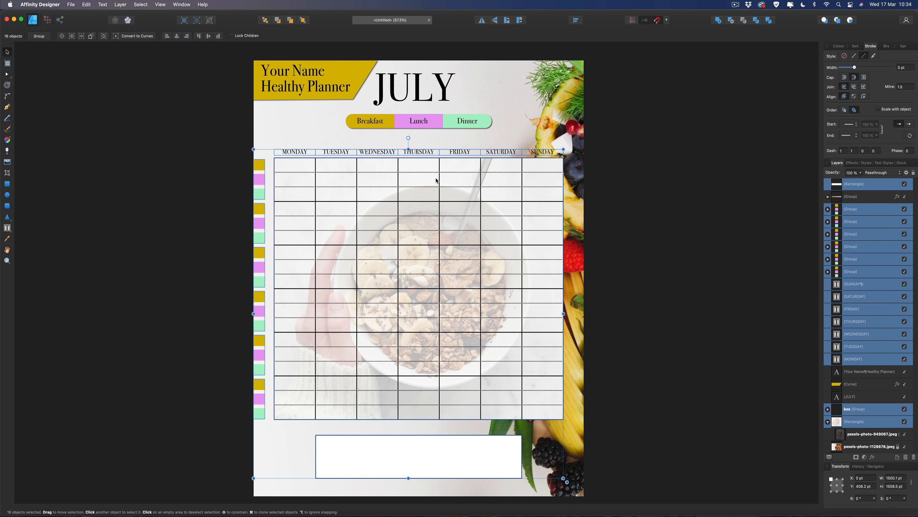
left_click_drag(434, 180, 432, 171)
left_click(749, 330)
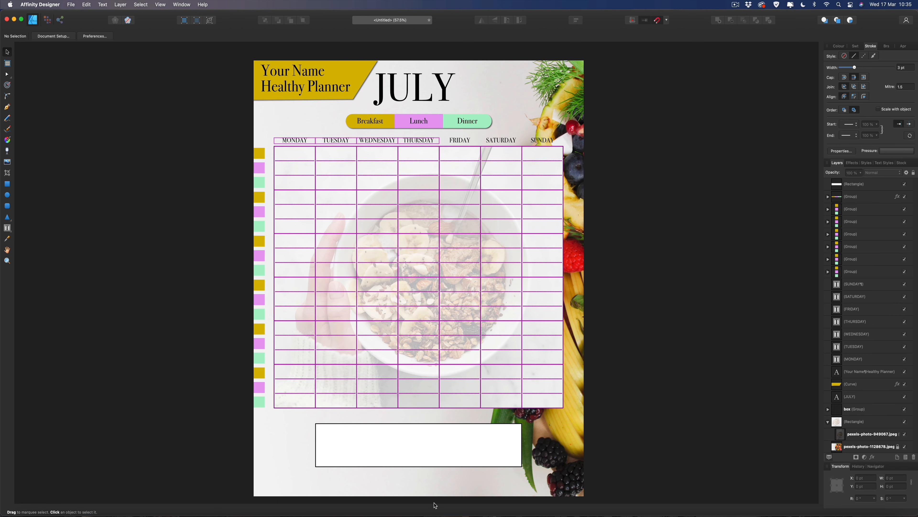
left_click(434, 460)
left_click_drag(434, 461, 433, 464)
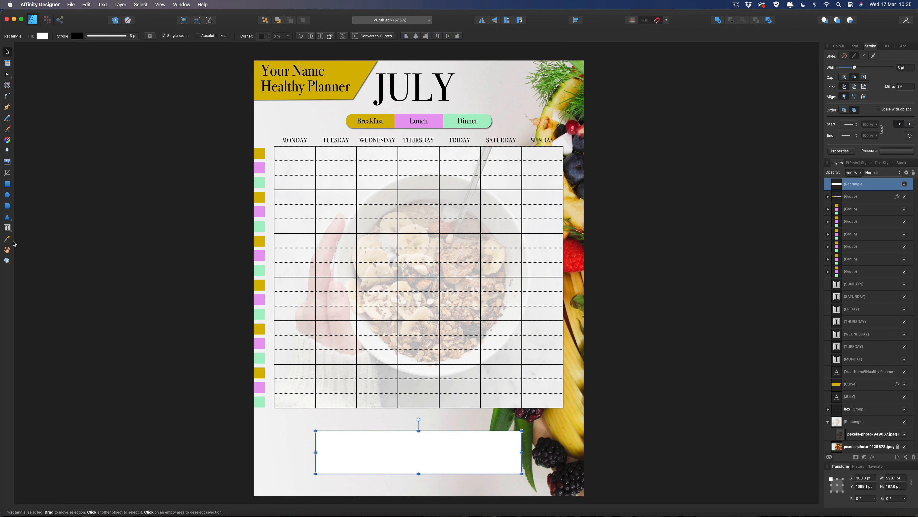
Add a text frame between the grid and the white box reading "Additional Monthly Snacks" and centre its text.
left_click(7, 228)
left_click_drag(327, 412, 443, 427)
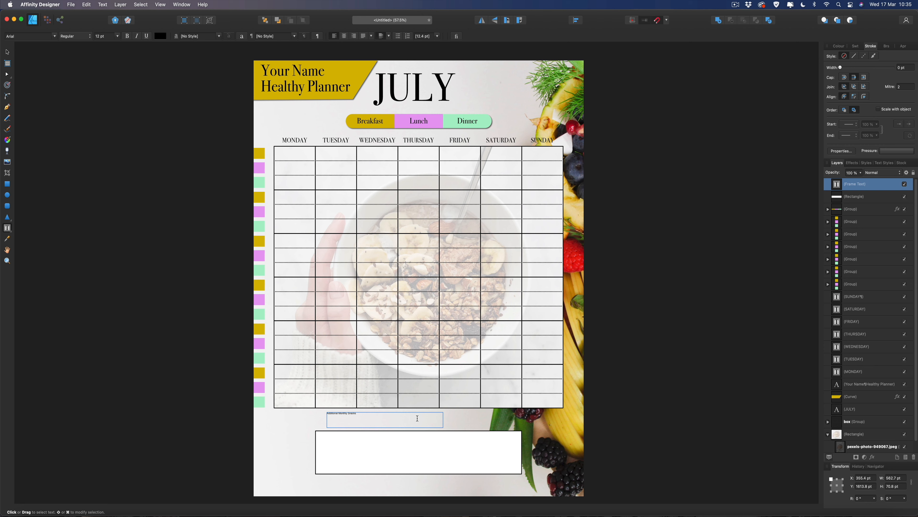
key("super+a")
left_click(344, 36)
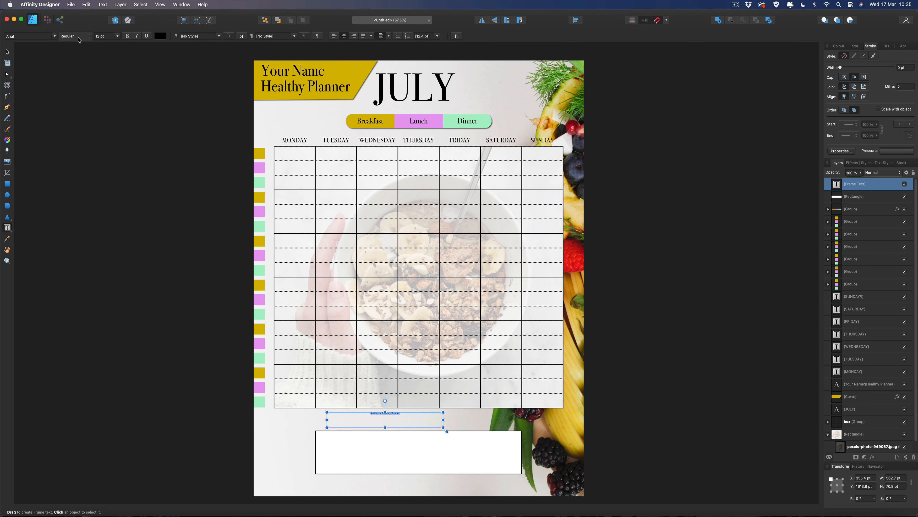
Set the snacks heading in Bodoni 72 Oldstyle at 48 pt.
left_click(55, 37)
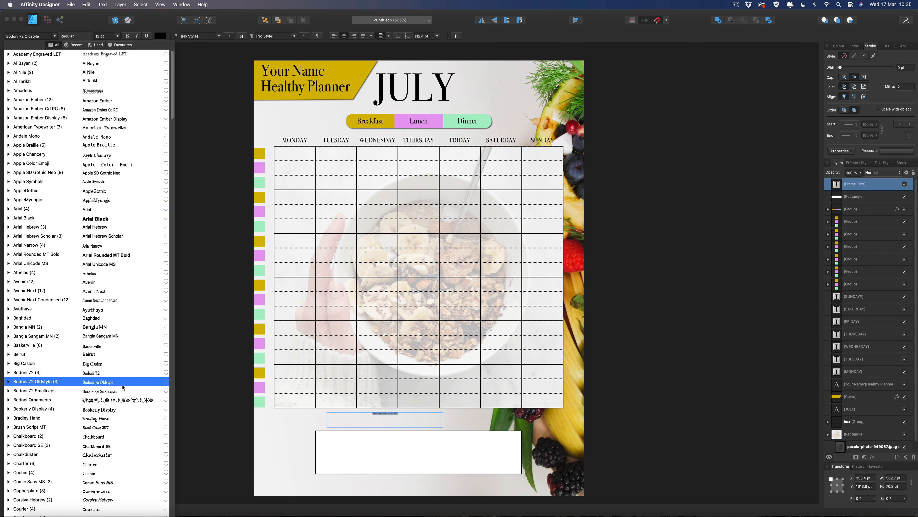
left_click(120, 384)
left_click(117, 37)
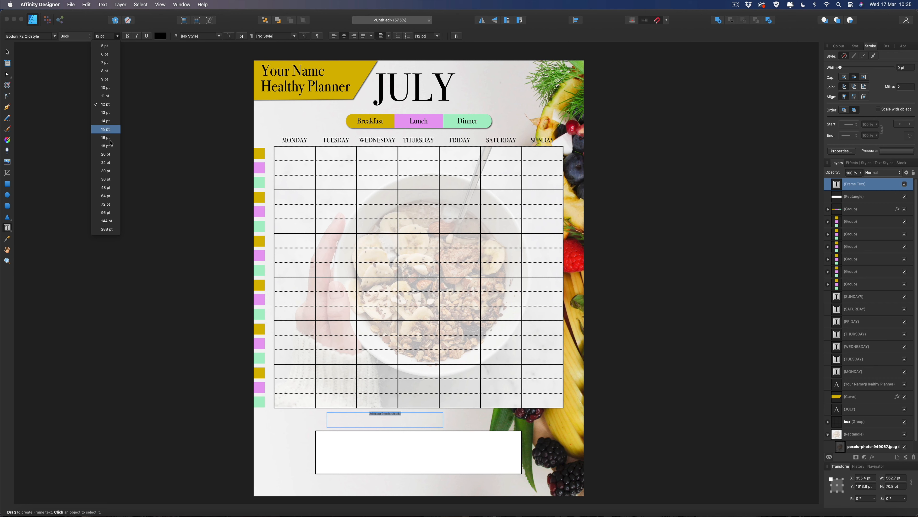
left_click(110, 187)
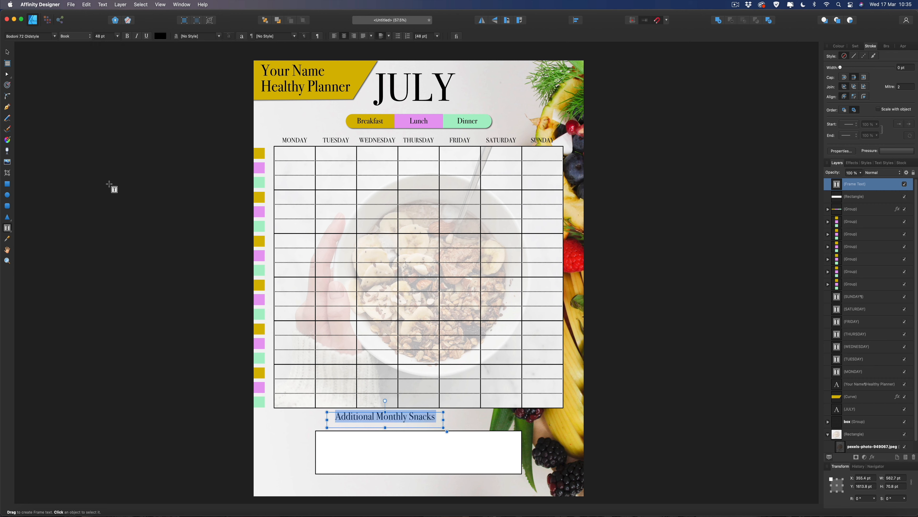
Centre the snacks heading over the white box, shorten its frame to about 51 pt high and settle it just above the box.
left_click(7, 51)
left_click_drag(403, 422, 437, 421)
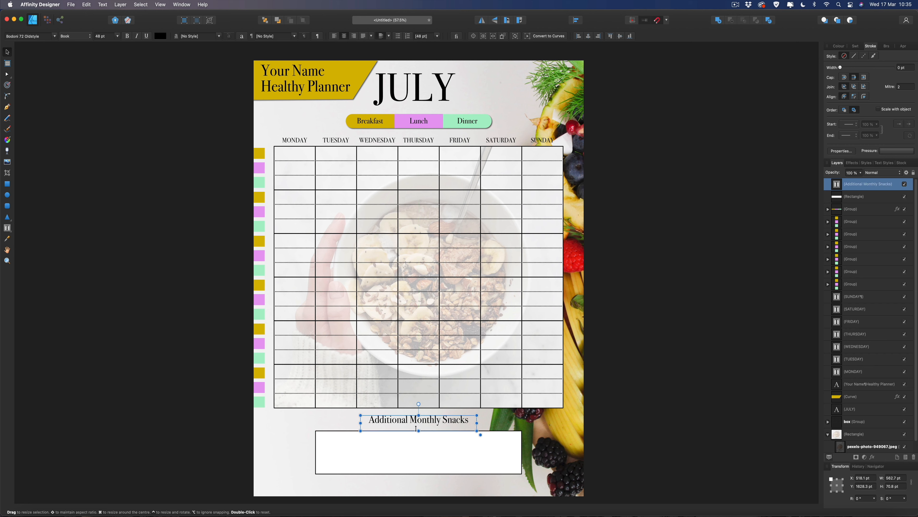
left_click_drag(418, 429, 419, 425)
left_click_drag(418, 426, 426, 423)
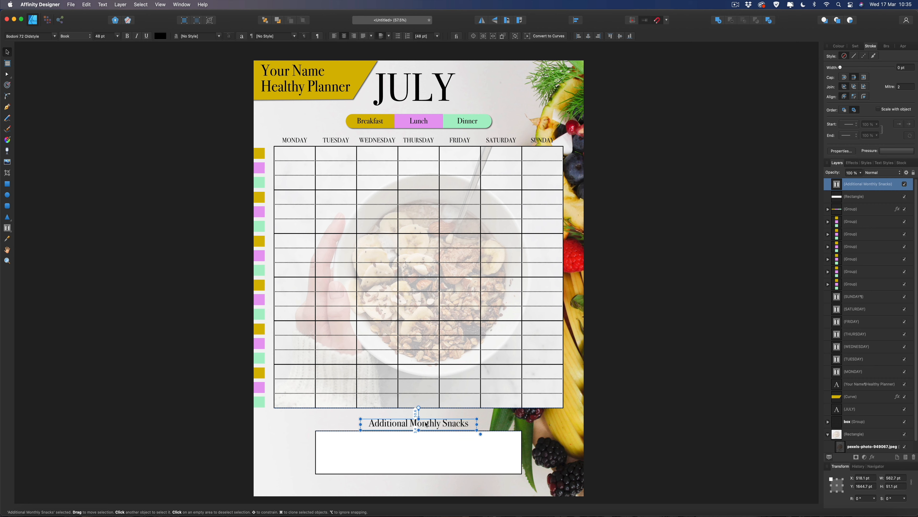
left_click_drag(426, 424, 426, 424)
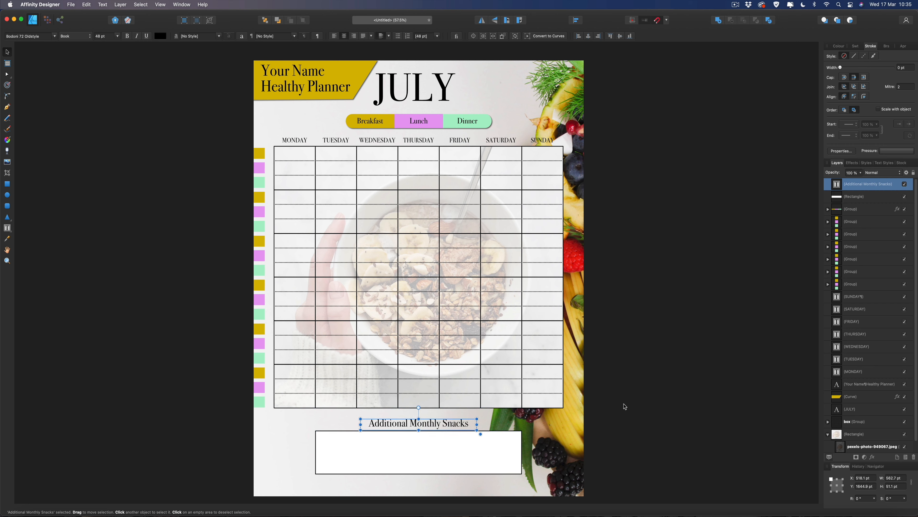
Move the snacks heading and the white box together slightly up towards the grid, and deselect them.
left_click_drag(240, 406, 531, 485)
left_click_drag(591, 488, 596, 485)
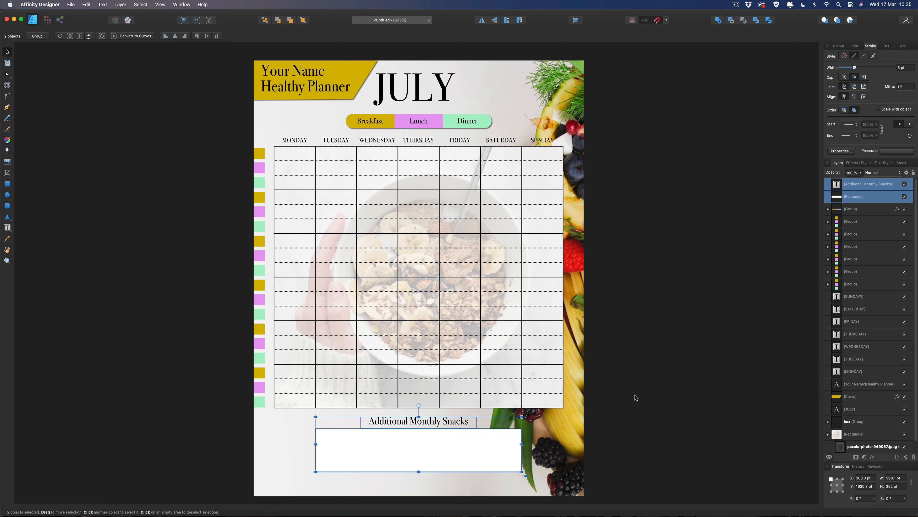
left_click(637, 397)
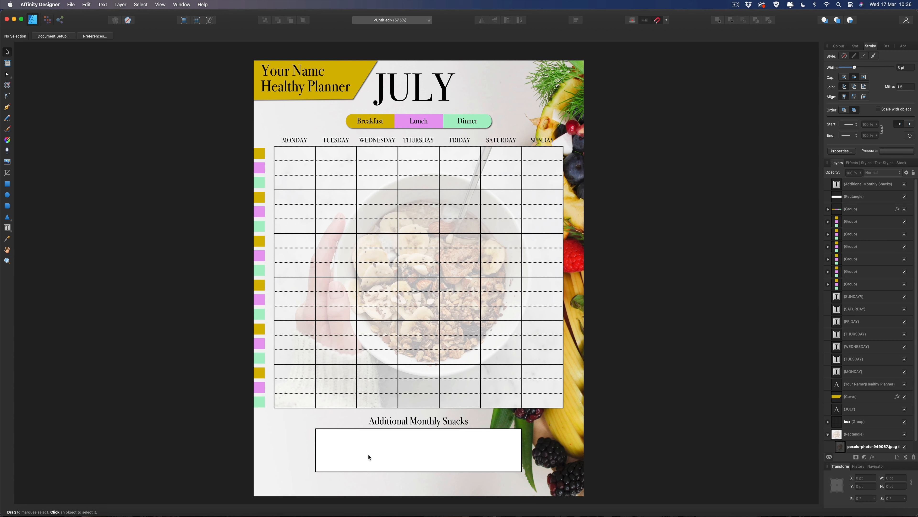
Draw a straight horizontal line about 979 pt long across the upper third of the snacks box and make its stroke dashed.
scroll(369, 456, "up", 5)
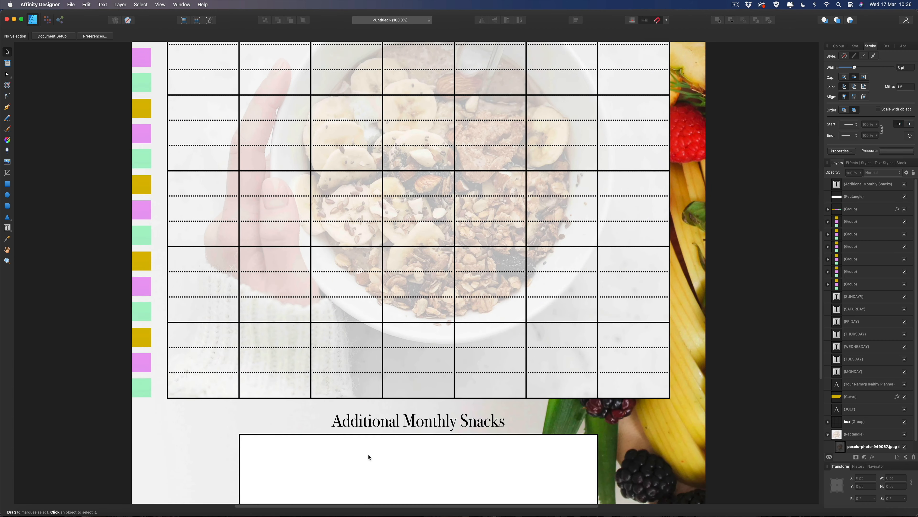
scroll(369, 456, "down", 5)
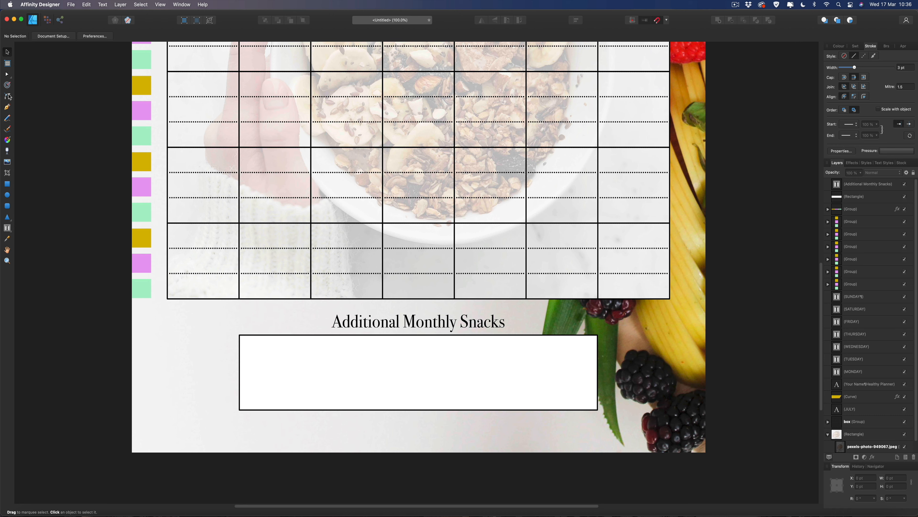
left_click(5, 110)
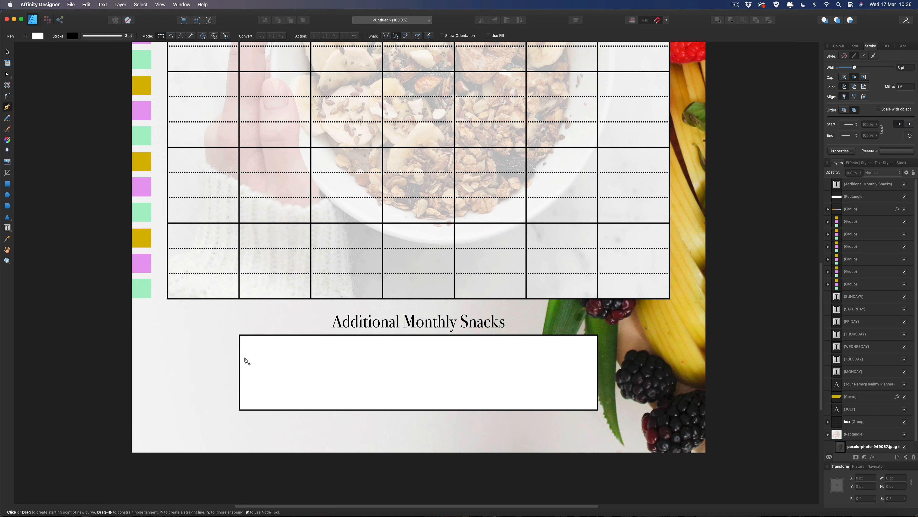
left_click(243, 360)
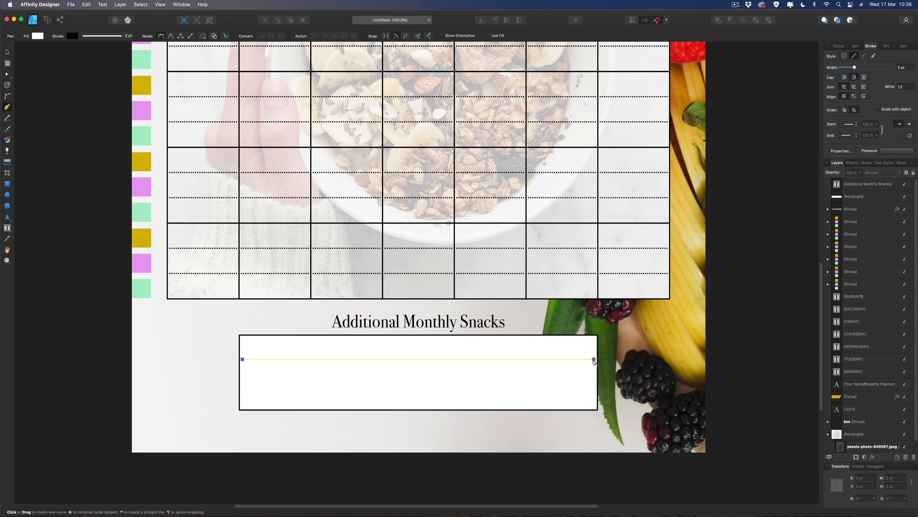
left_click(594, 359)
key("v")
left_click(864, 56)
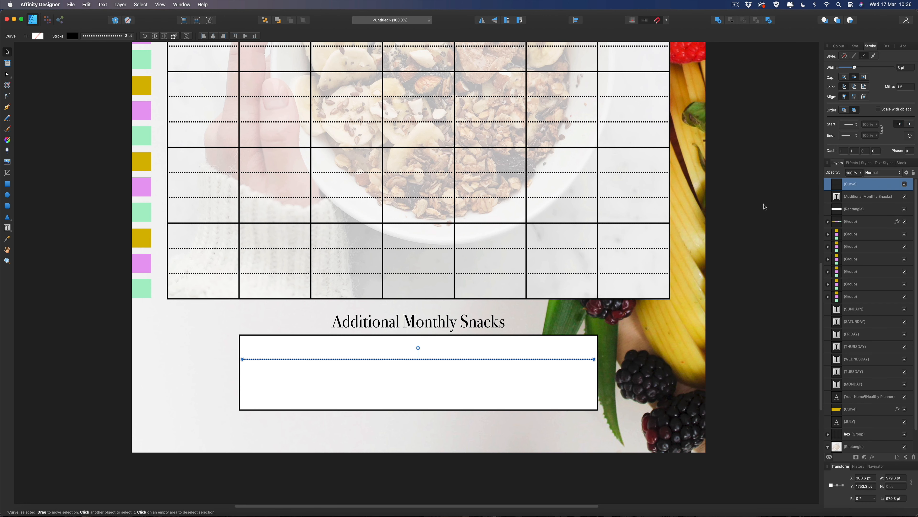
left_click(765, 205)
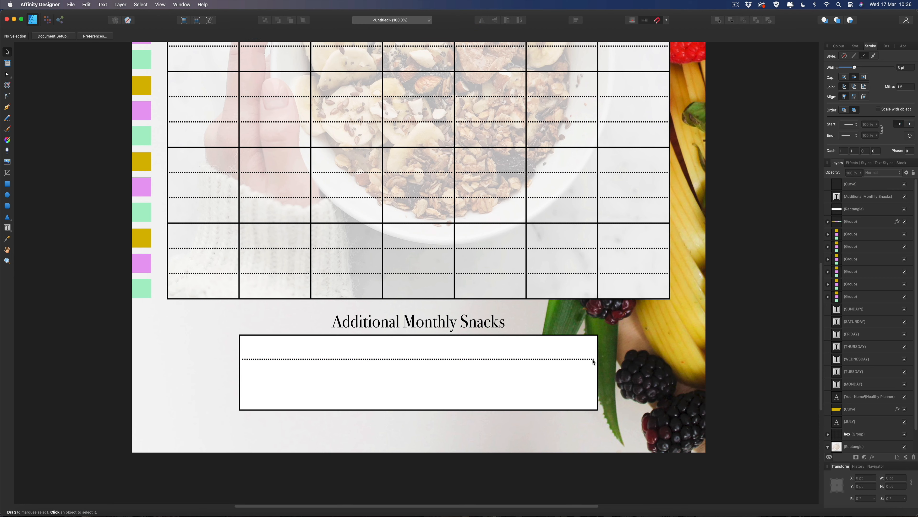
Shorten the dashed line in the snacks box to about 977 pt by pulling in its right end.
key("super+4")
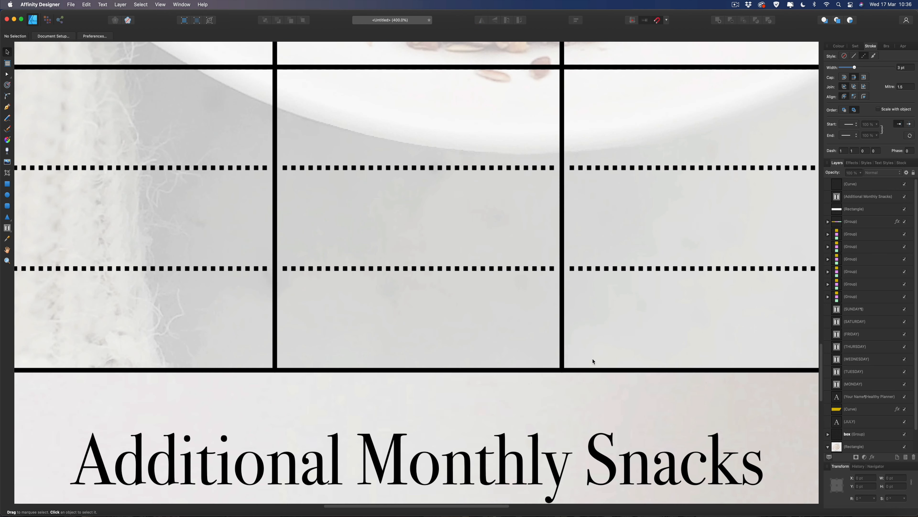
scroll(593, 361, "right", 15)
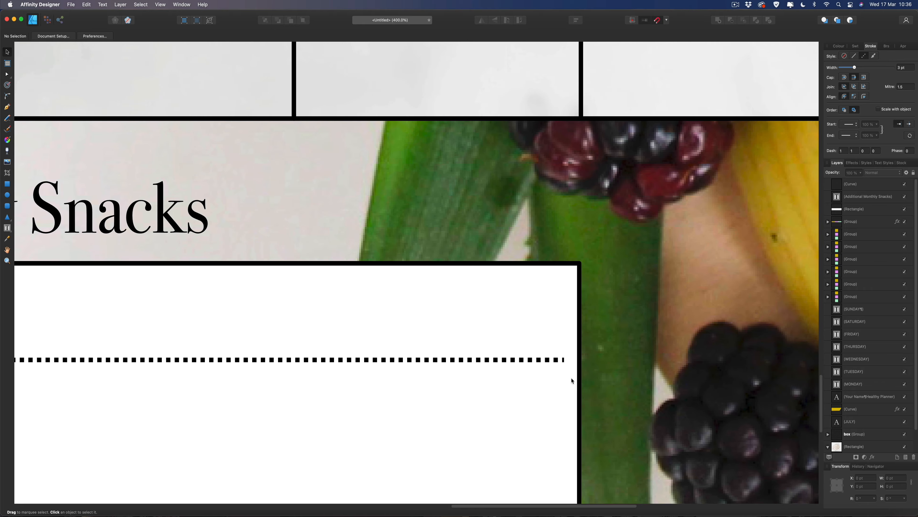
left_click(544, 360)
left_click_drag(551, 359, 547, 360)
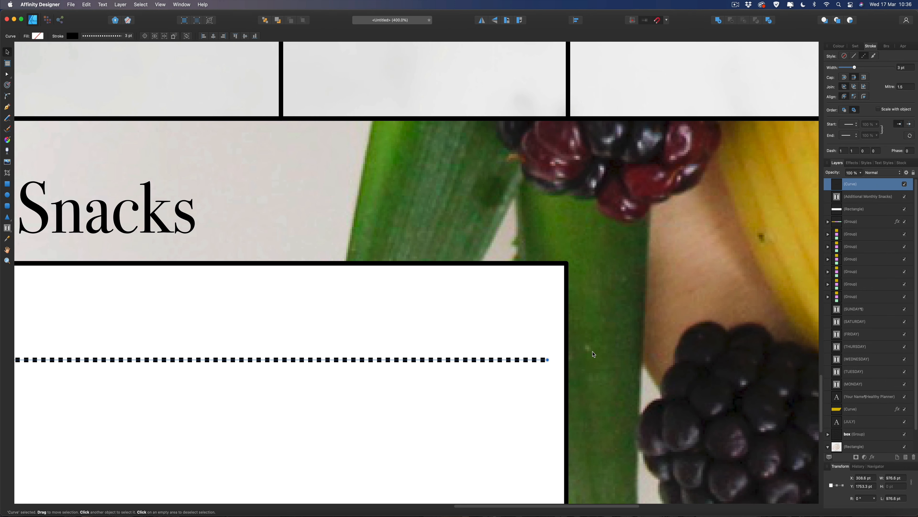
key("super+minus")
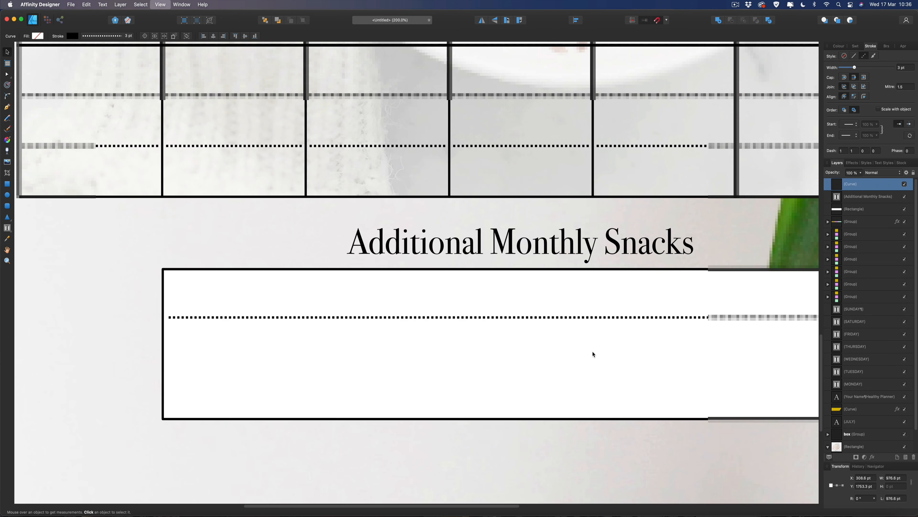
key("super+minus")
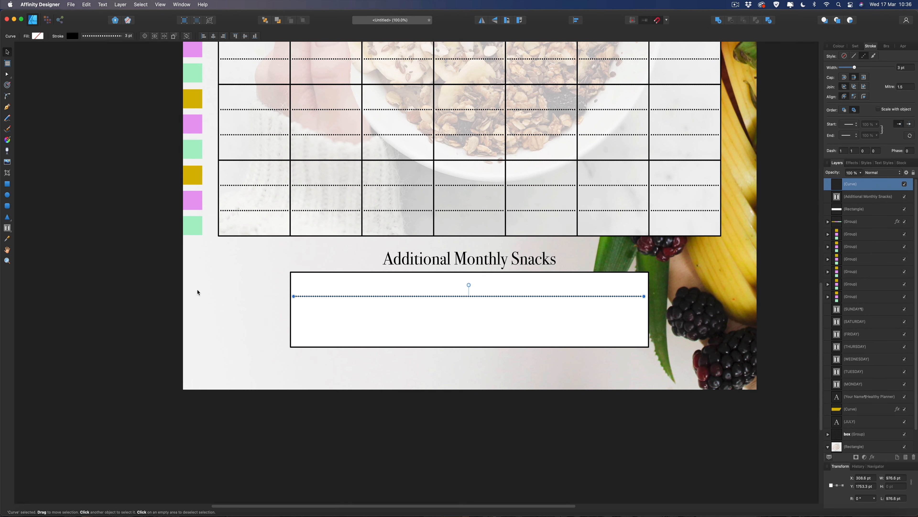
Duplicate the dashed line into the lower third of the snacks box, and settle the upper line centred horizontally in the box.
left_click(144, 264)
left_click(460, 296)
left_click_drag(462, 297, 464, 321)
key("super+j")
left_click(458, 298)
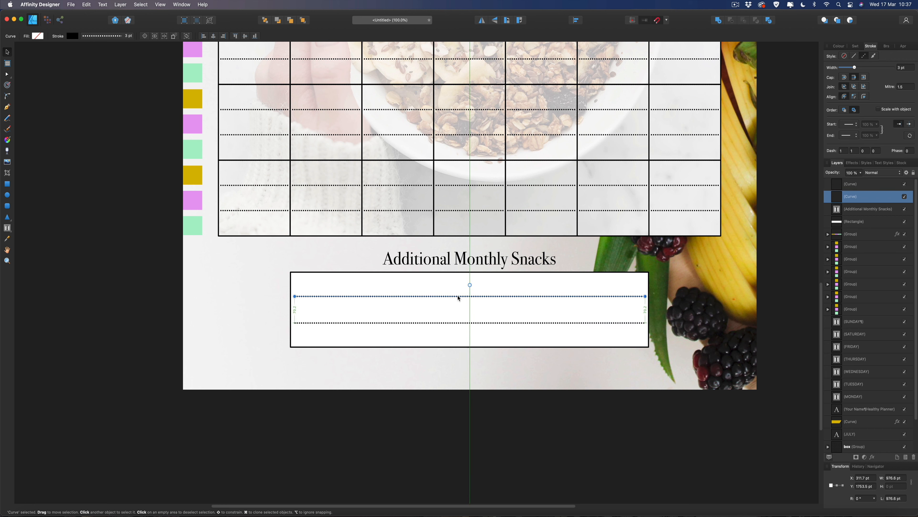
left_click_drag(458, 298, 458, 299)
left_click_drag(457, 298, 457, 298)
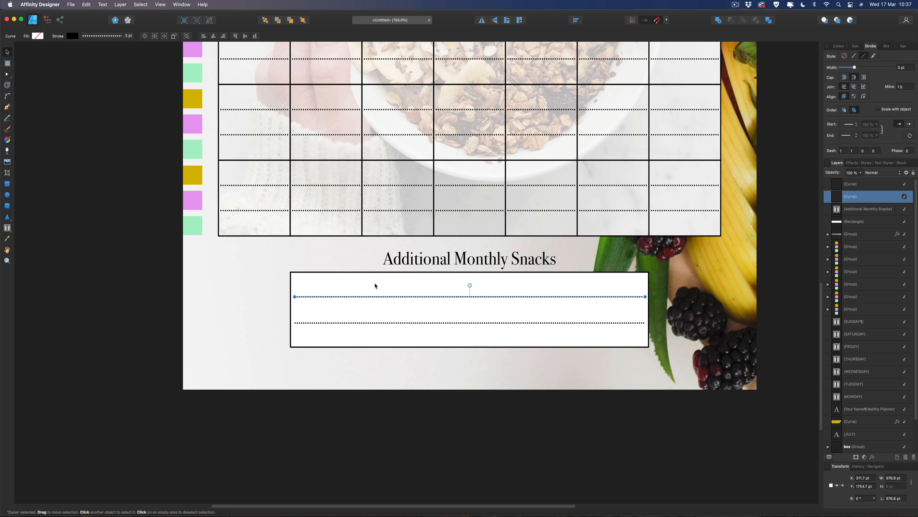
left_click(127, 263)
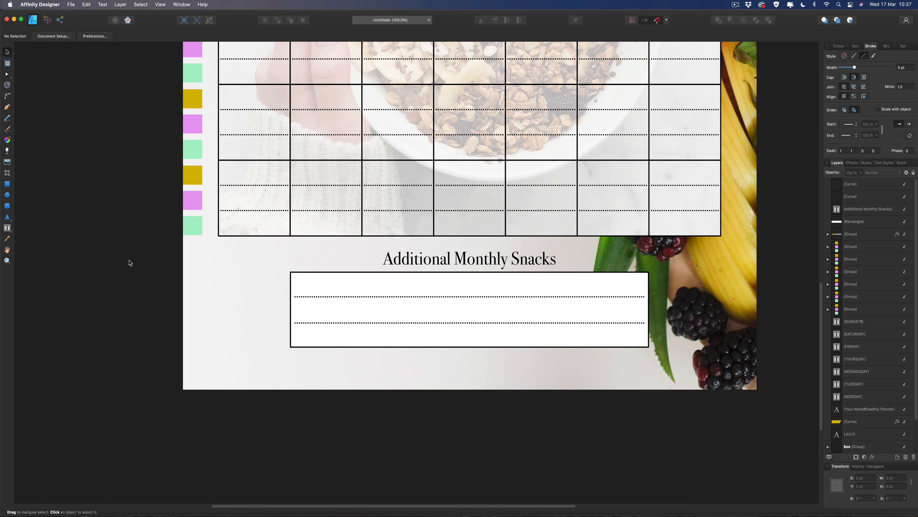
Draw a rectangle about 999 × 198 pt exactly over the white snacks box, aligned to its edges.
key("super+minus")
key("super+minus")
key("super+minus")
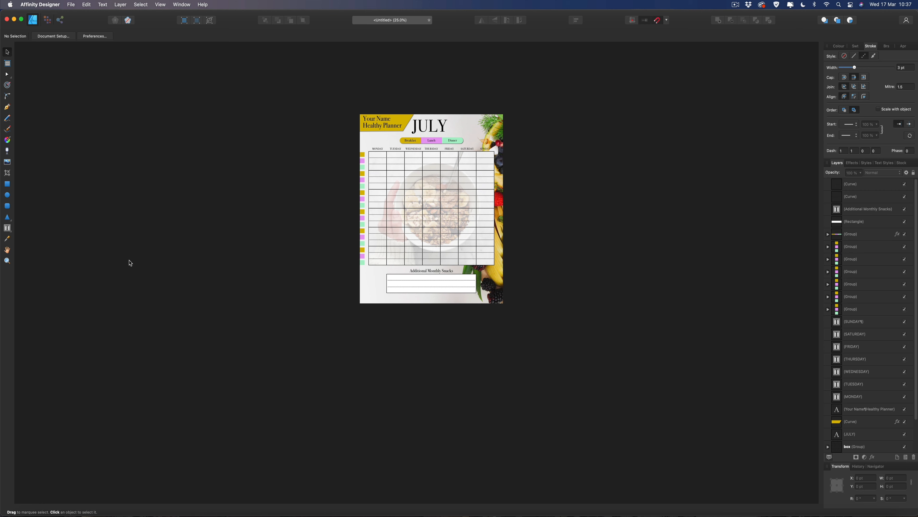
key("super+0")
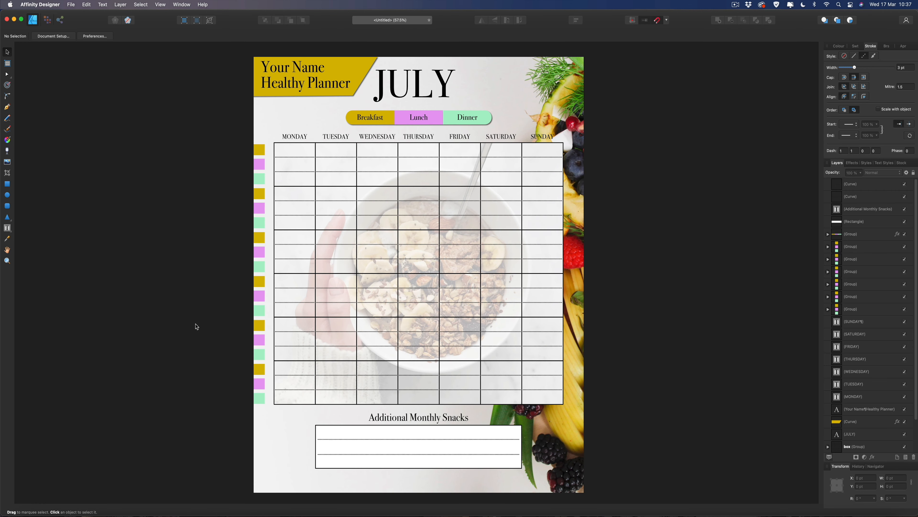
scroll(195, 326, "down", 6)
scroll(390, 192, "up", 2)
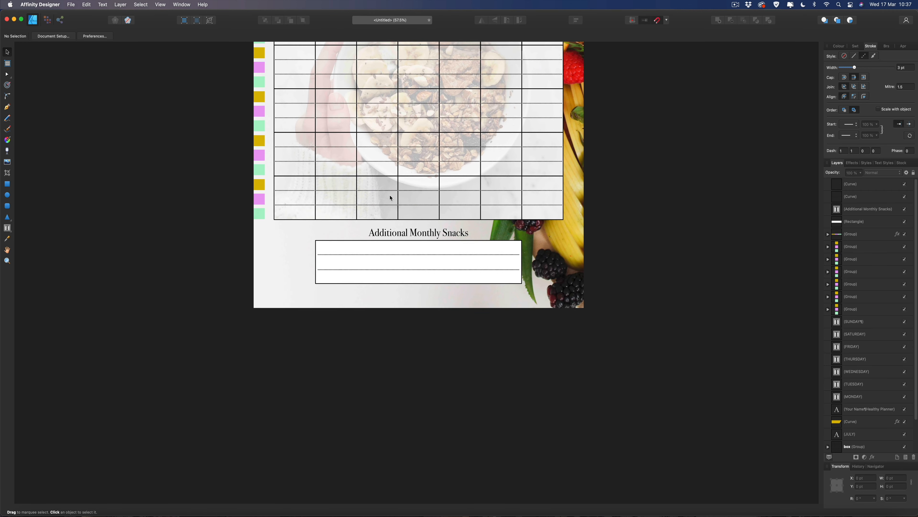
left_click(334, 279)
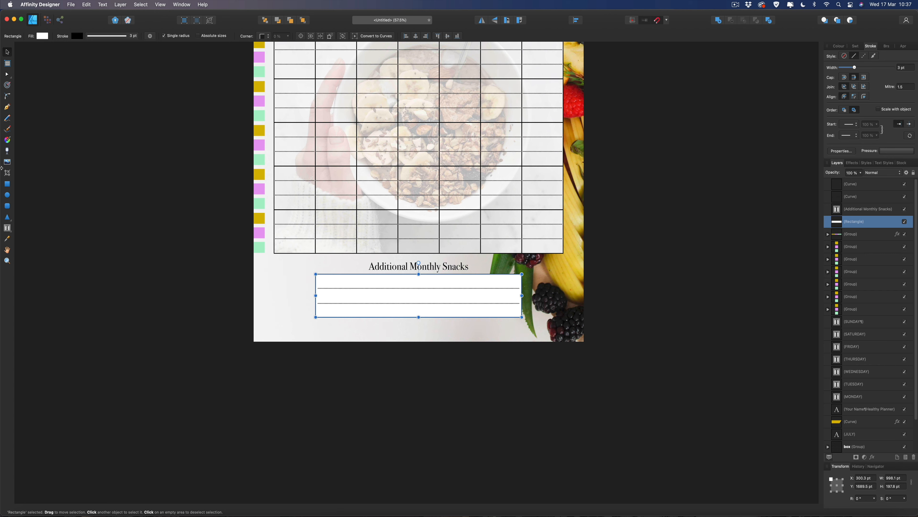
left_click(7, 184)
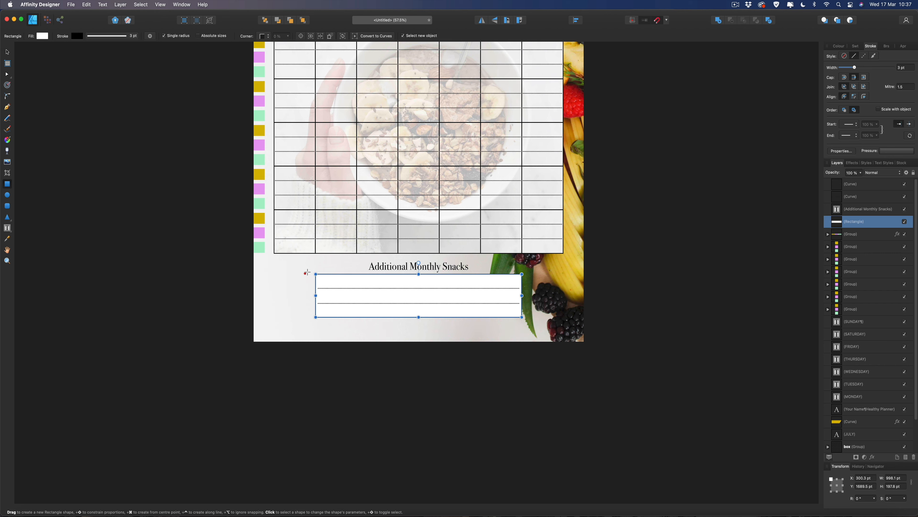
left_click_drag(315, 268, 521, 315)
left_click_drag(419, 268, 418, 273)
Move the new rectangle beneath the original snacks box in the layer order and remove its outline.
left_click_drag(836, 224, 832, 239)
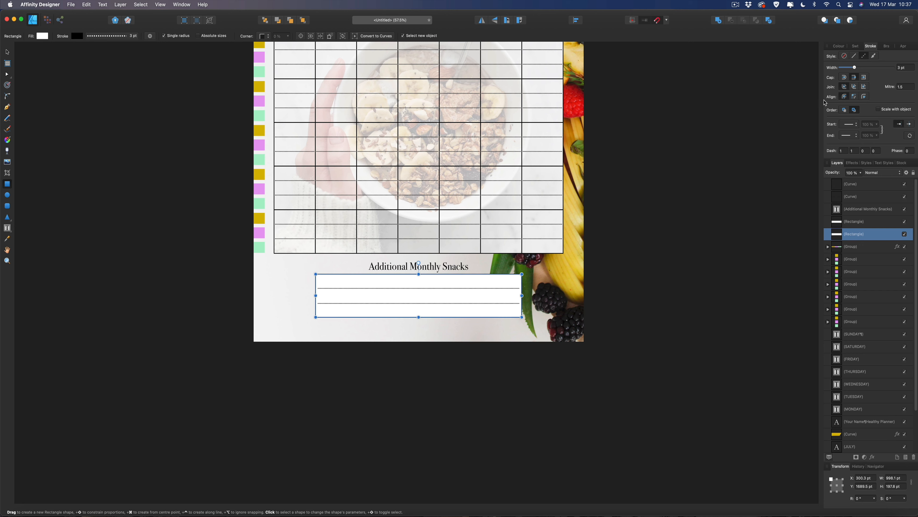
left_click(838, 46)
left_click(829, 66)
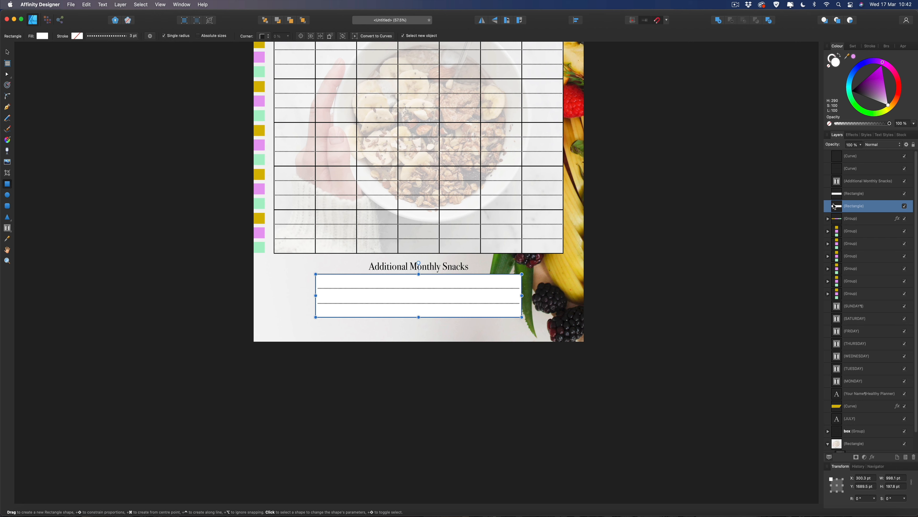
Place the Pexels stock photo of three meal-prep containers from the "healthy" results and clip it inside the rear snacks rectangle.
left_click(902, 135)
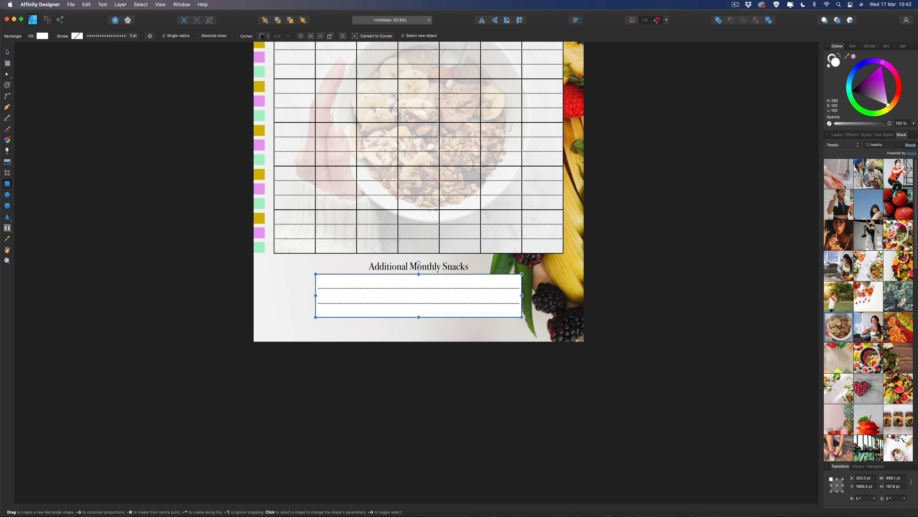
scroll(872, 250, "down", 2)
scroll(873, 250, "down", 2)
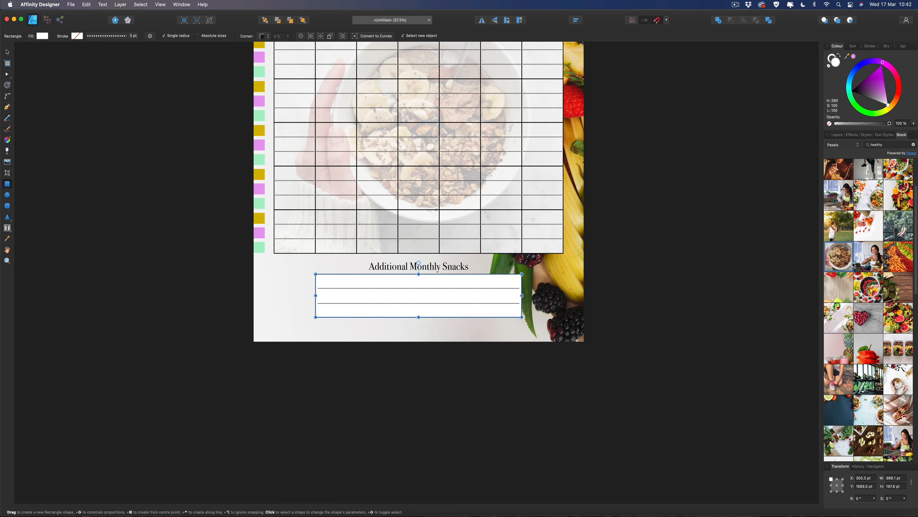
left_click_drag(897, 343, 390, 293)
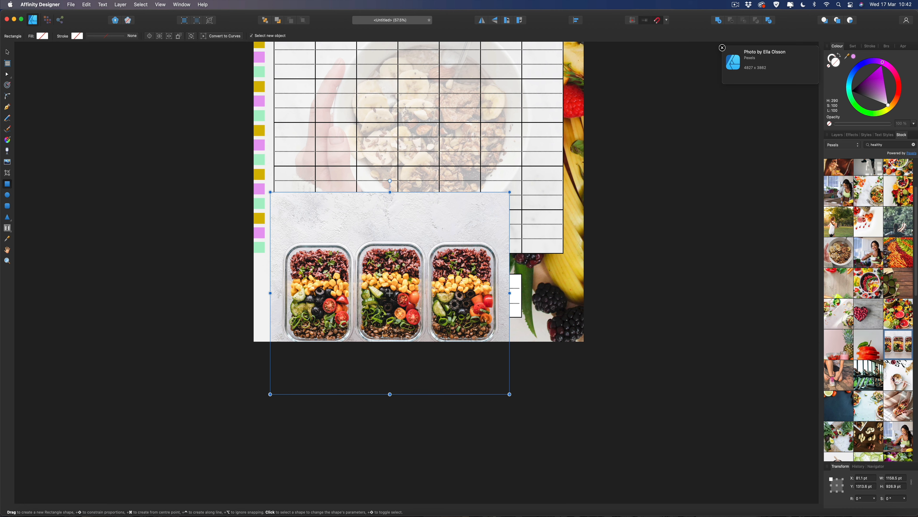
left_click(837, 135)
left_click_drag(839, 159, 852, 216)
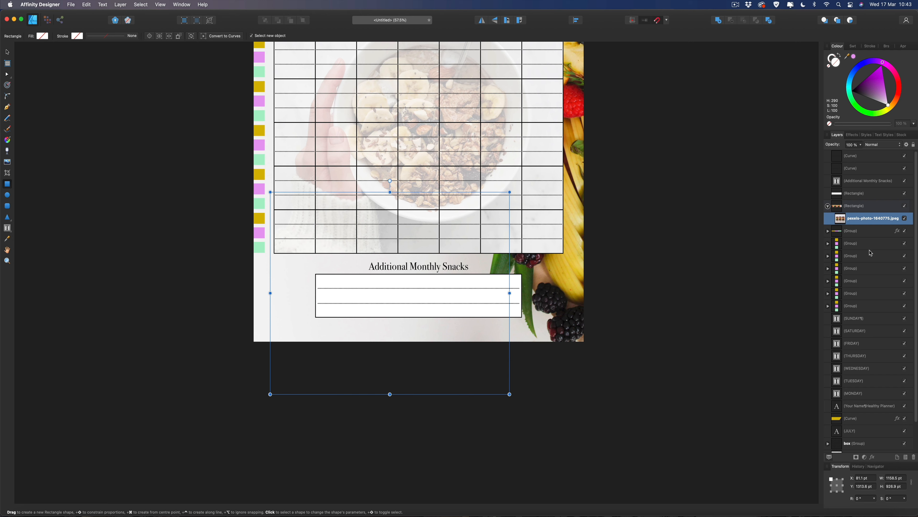
Remove the front snacks box's white fill, and enlarge the clipped photo to about 1569 × 1256 pt, positioned to cover the box.
left_click(851, 194)
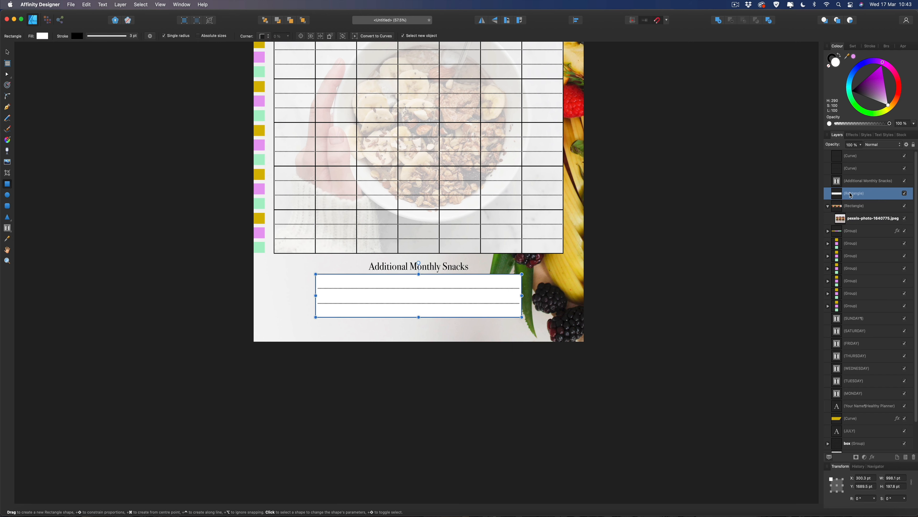
left_click(830, 67)
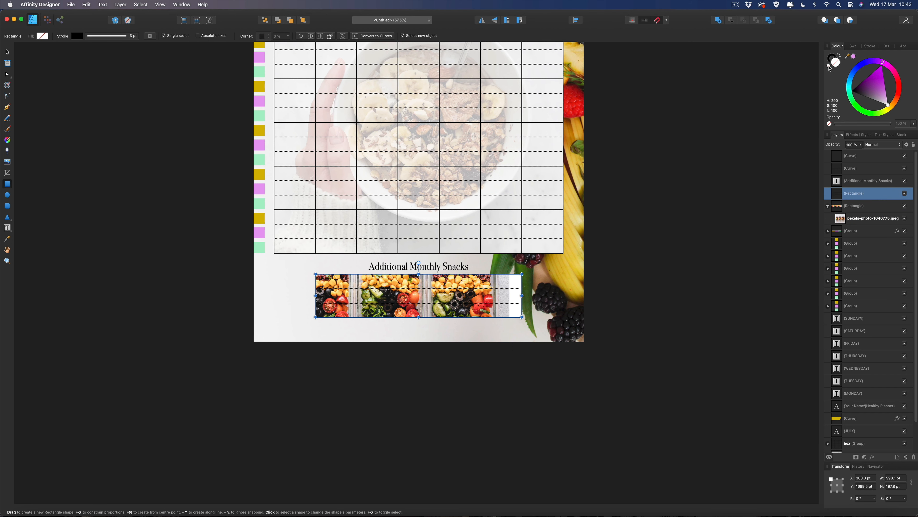
left_click(854, 219)
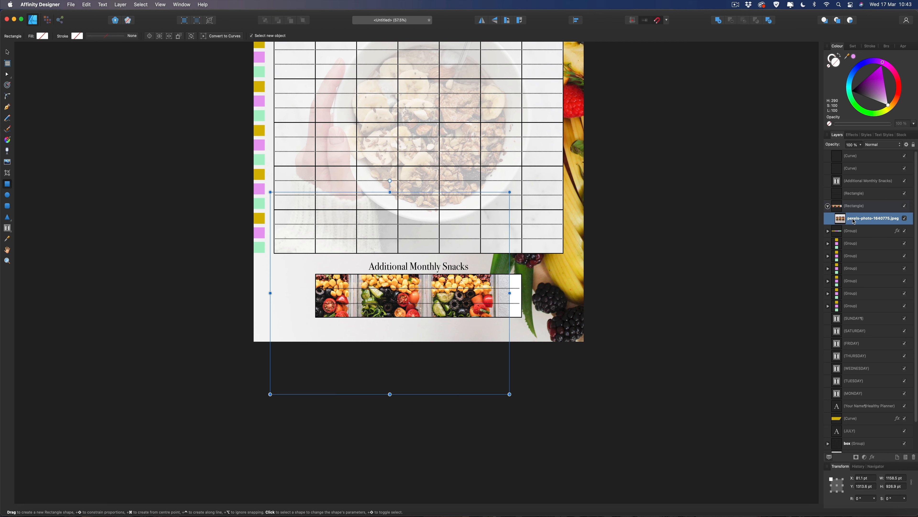
left_click(7, 52)
left_click_drag(424, 274, 451, 276)
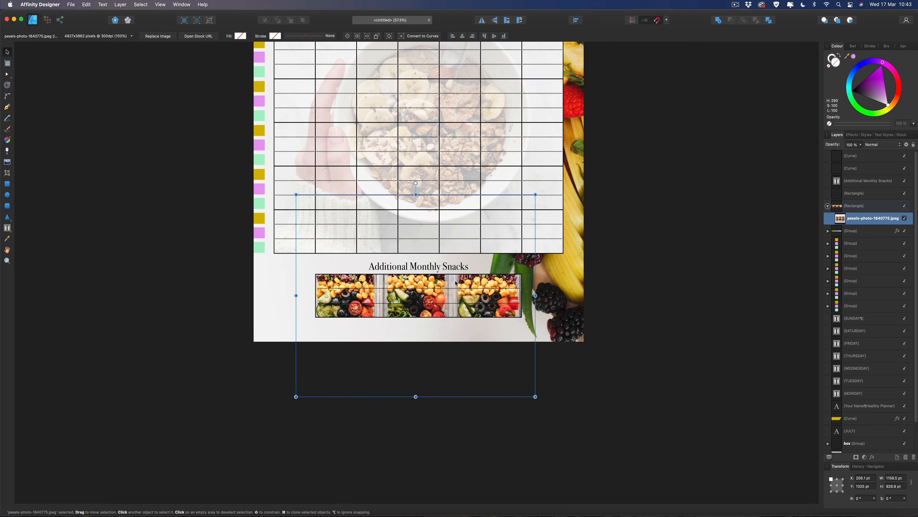
left_click_drag(535, 397, 578, 429)
left_click_drag(479, 204, 488, 174)
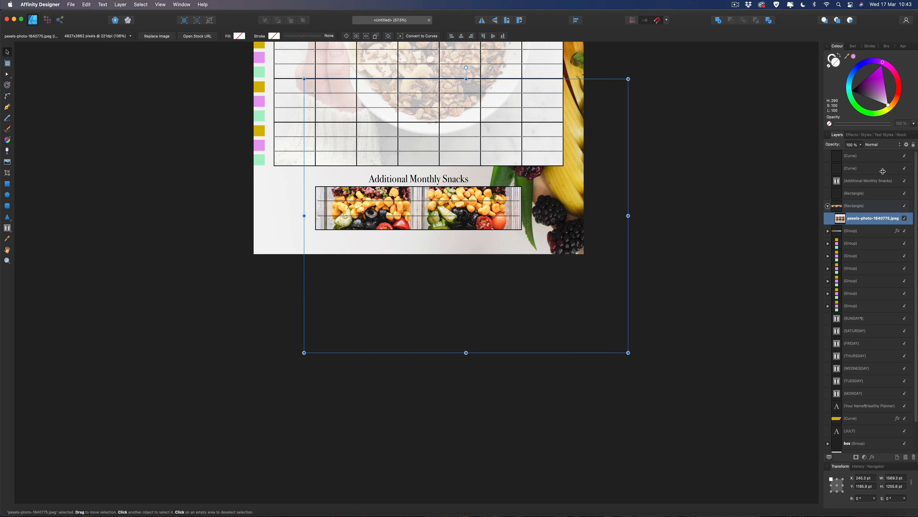
Lower the meal-prep photo's opacity to about 25% and deselect it.
left_click(861, 145)
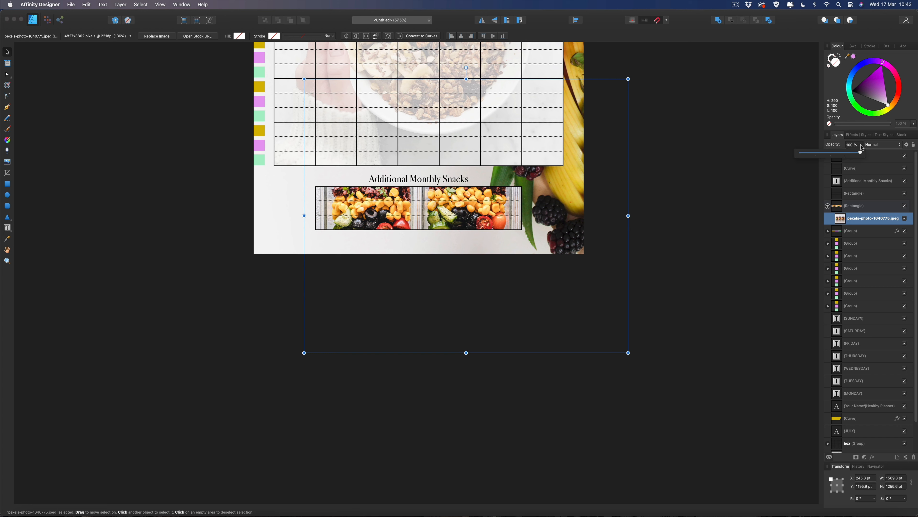
left_click(815, 152)
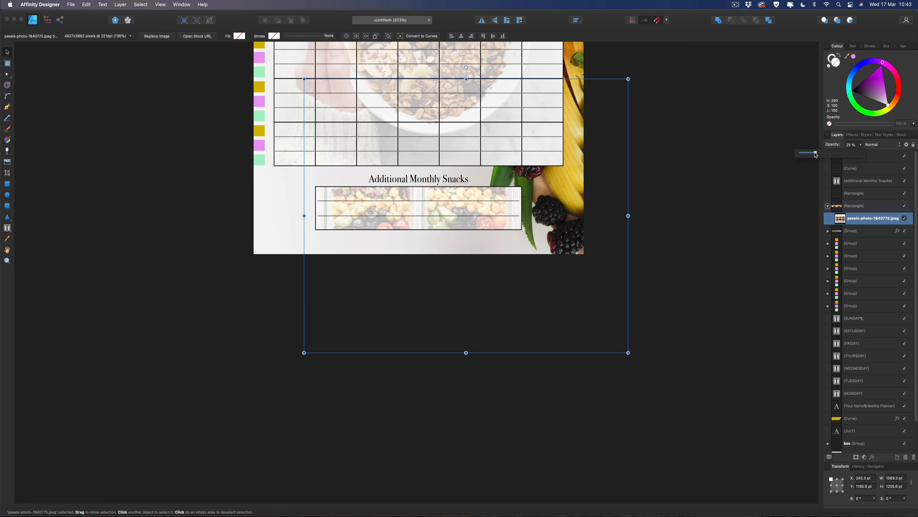
left_click(754, 160)
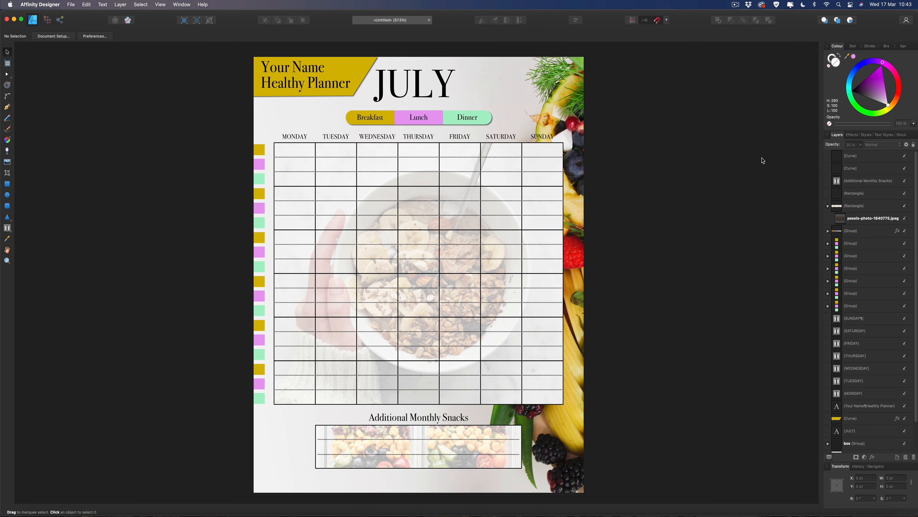
Add a text frame about 323 × 59 pt below the snacks box reading "End of The Month Weight" and centre its text.
scroll(759, 160, "down", 1)
key("super+minus")
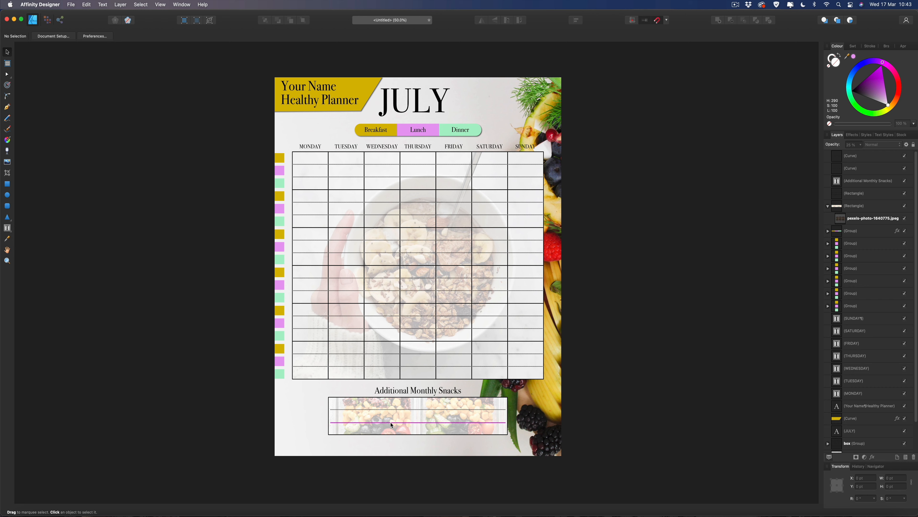
left_click(12, 232)
left_click(36, 238)
left_click_drag(382, 439, 439, 449)
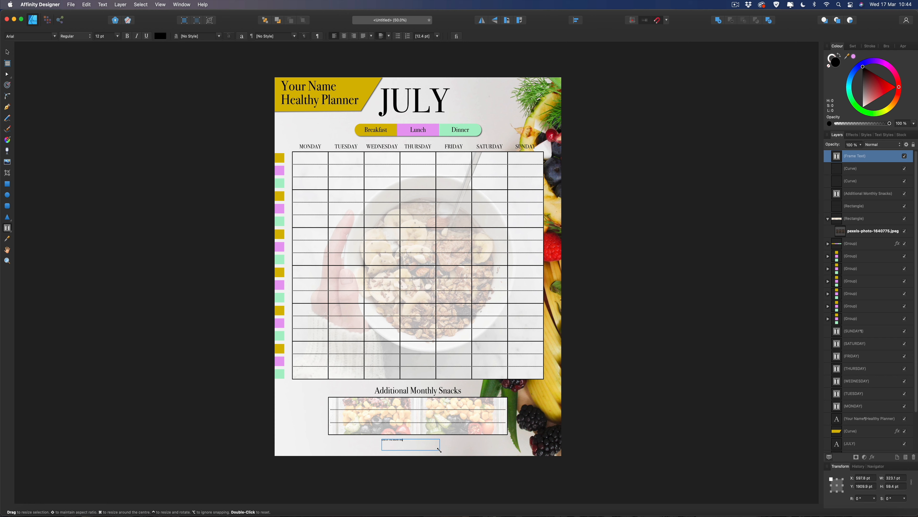
key("super+a")
left_click(344, 36)
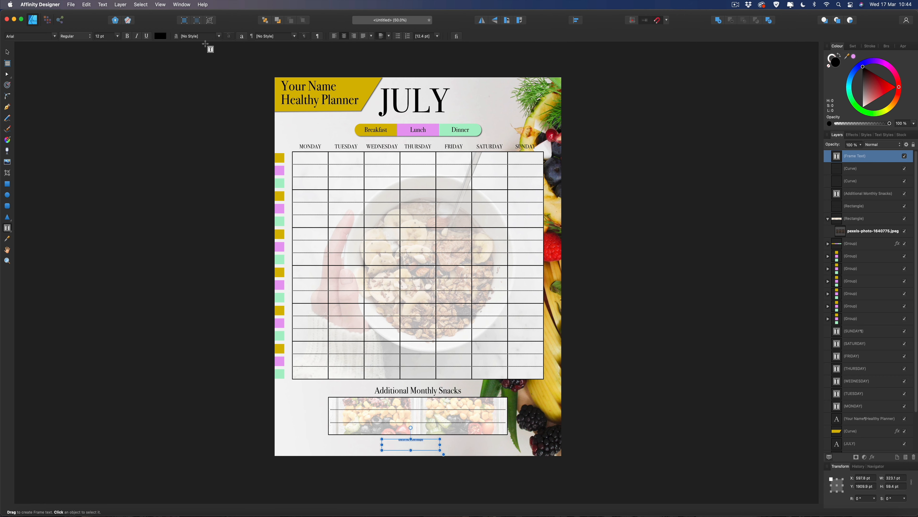
Set the month-end weight label in Bodoni 72 Oldstyle at 24 pt.
left_click(54, 36)
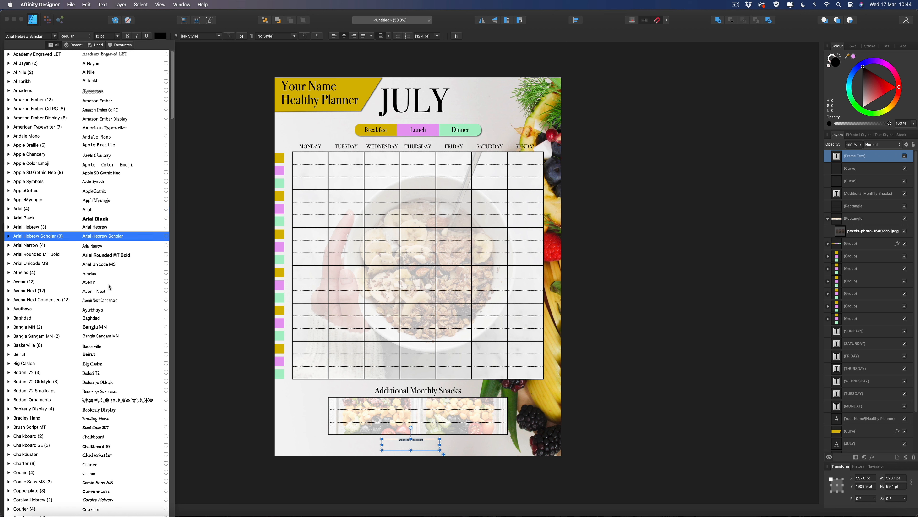
left_click(125, 378)
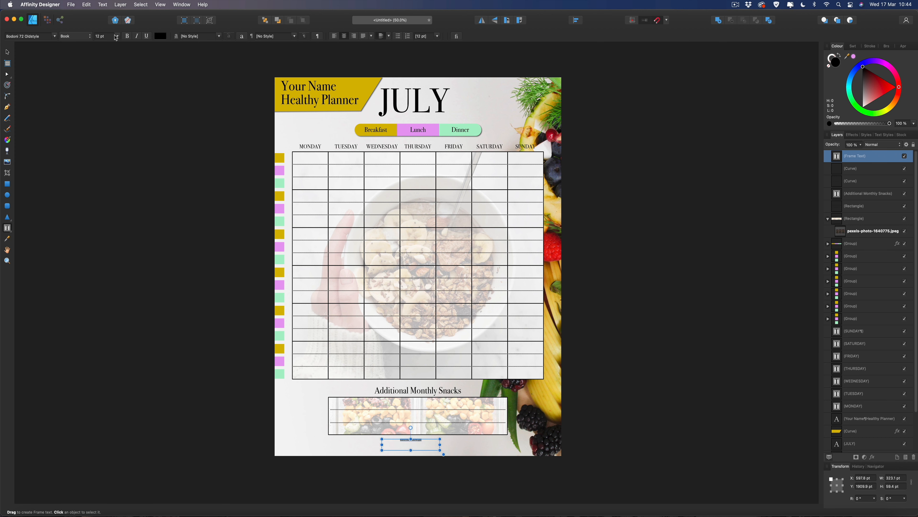
left_click(116, 36)
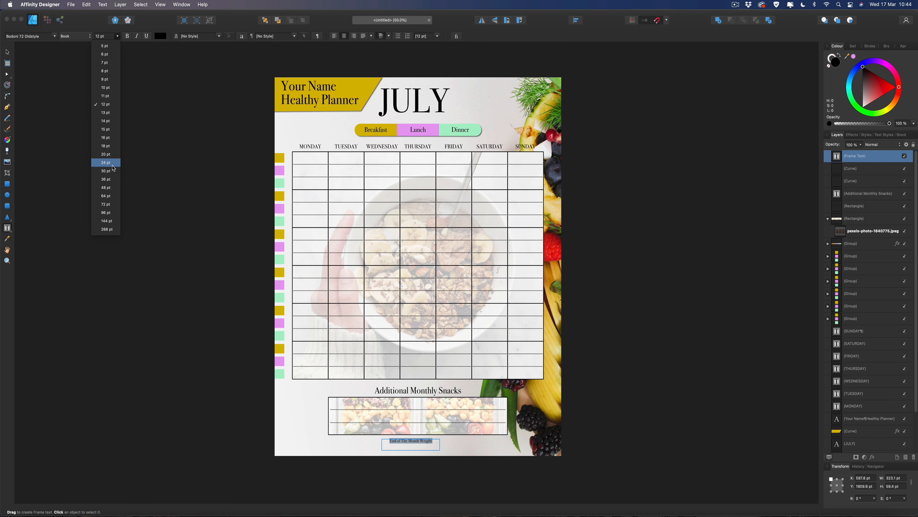
left_click(112, 165)
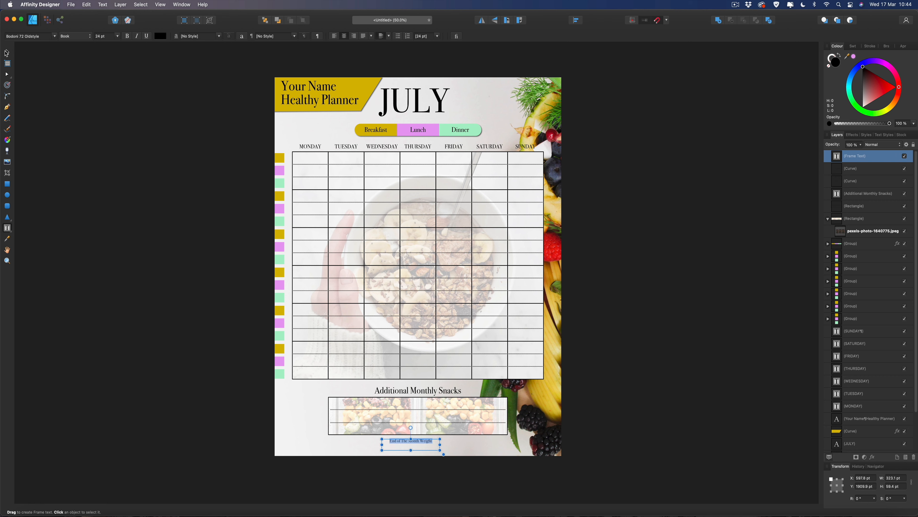
Shorten the weight label's frame to about 28 pt high, centre it just beneath the snacks box, and deselect it.
left_click(6, 52)
mouse_move(425, 441)
left_mouse_down()
mouse_move(432, 444)
mouse_move(418, 442)
left_mouse_up()
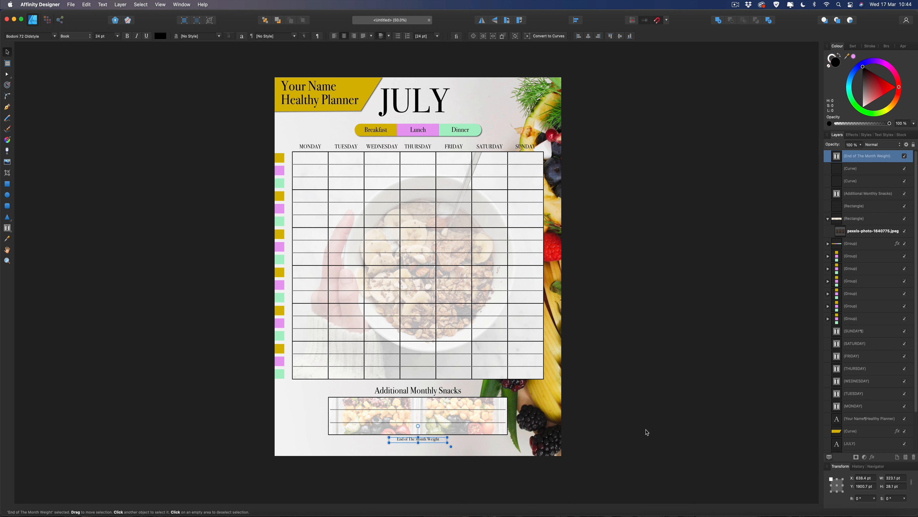
left_click(648, 431)
Draw a straight horizontal line with the Pen tool below "End of The Month Weight", spanning the width of its text.
scroll(544, 422, "up", 6)
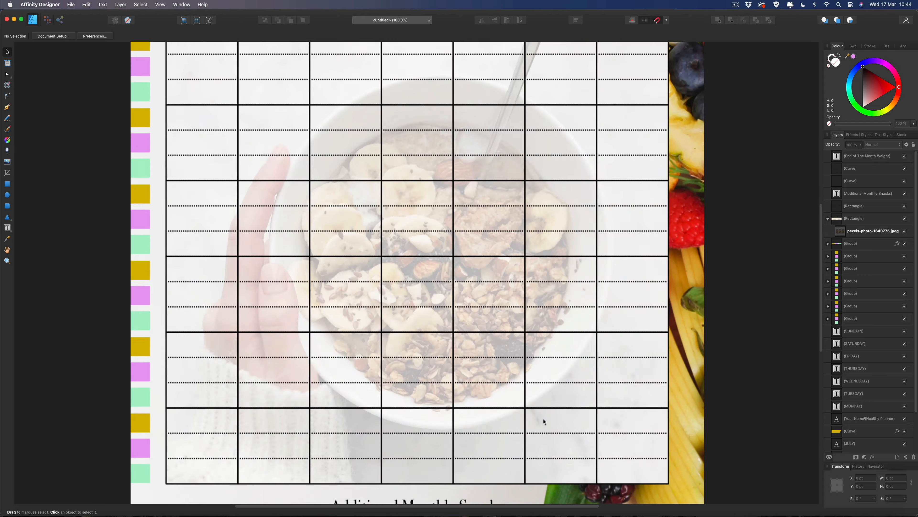
scroll(543, 421, "down", 5)
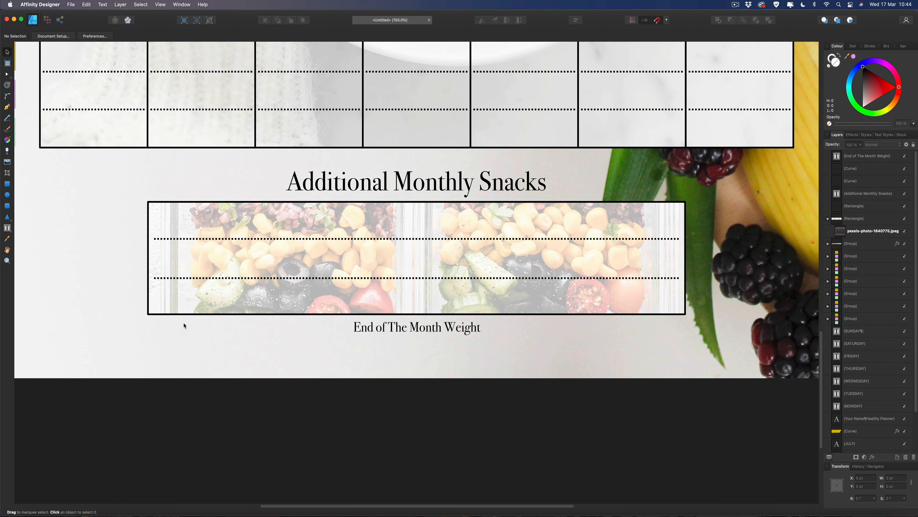
left_click(7, 106)
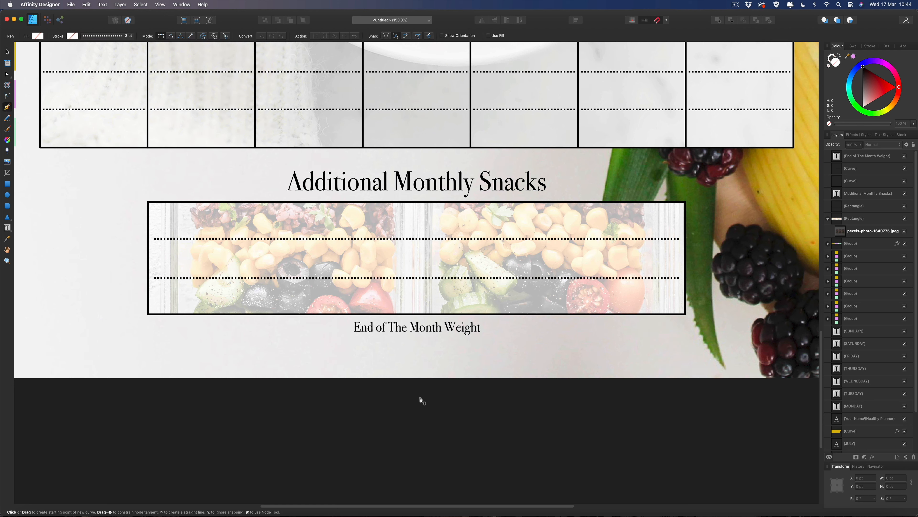
left_click(355, 350)
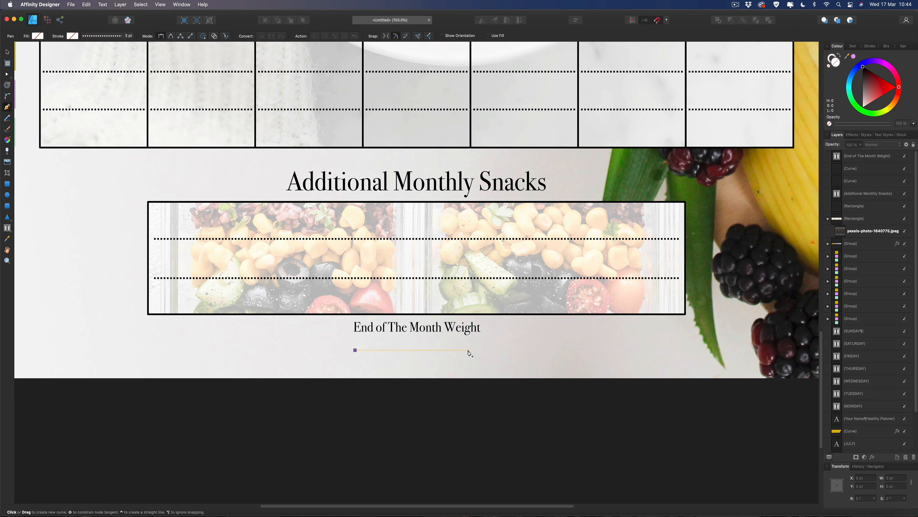
left_click(480, 350)
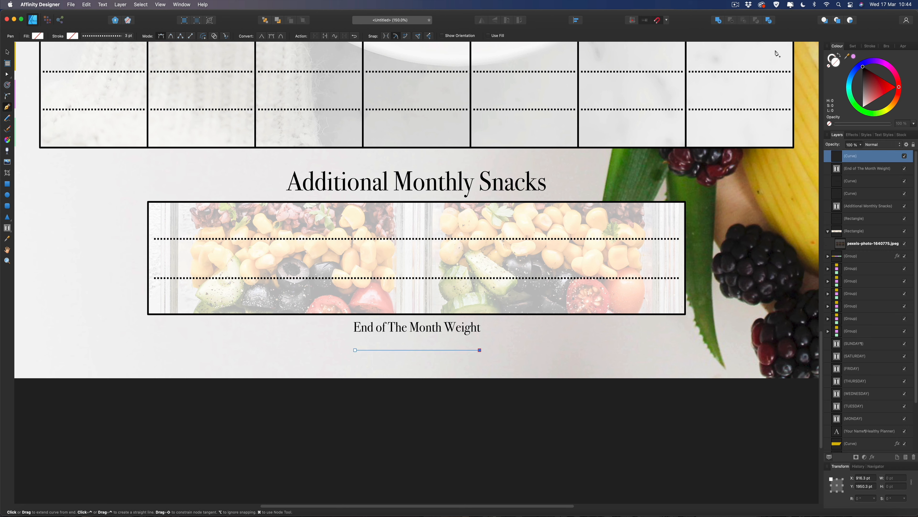
Give the month-end weight line a black stroke and move the line and its label slightly lower beneath the snacks box.
left_click(831, 57)
left_click(852, 79)
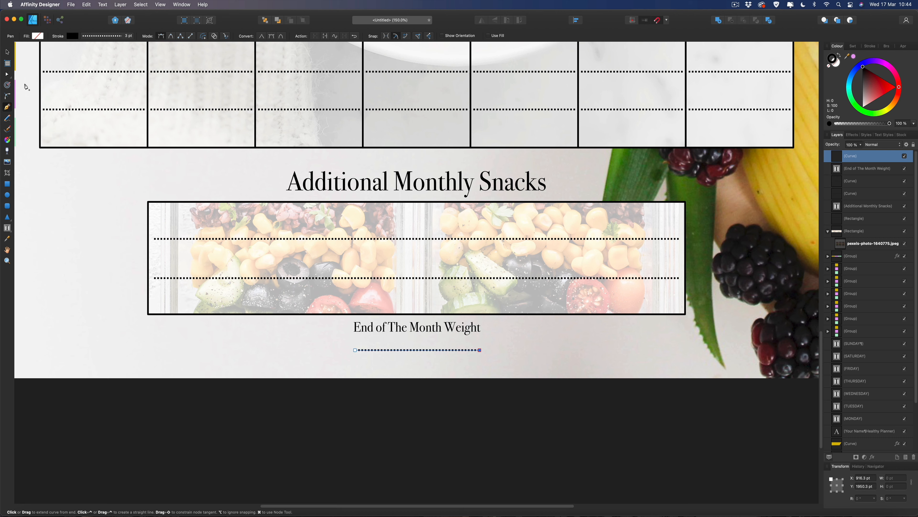
left_click(7, 51)
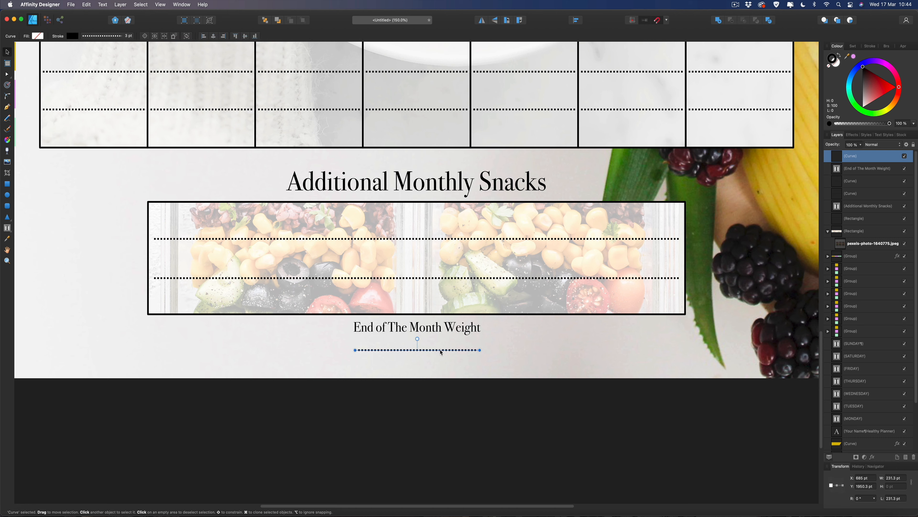
left_click_drag(439, 352, 440, 331)
left_click(440, 330)
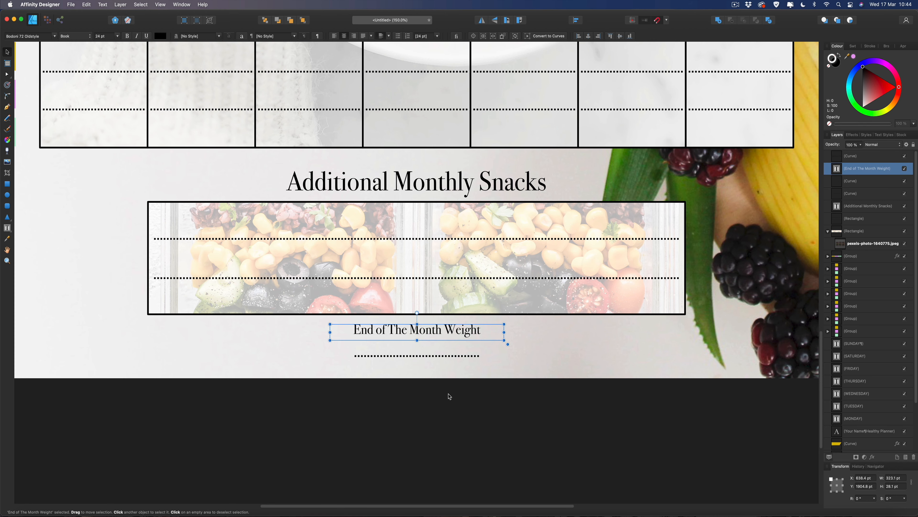
left_click(450, 400)
key("super+0")
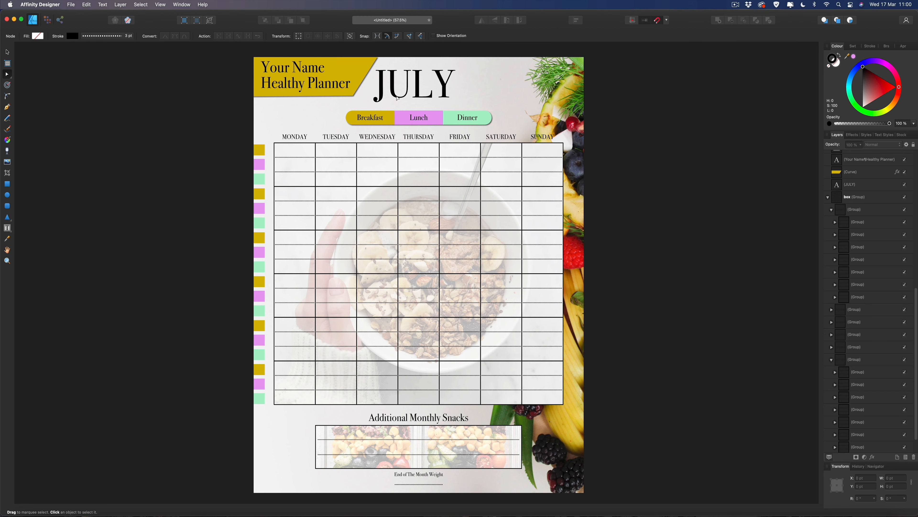
Delete the Monday, Tuesday and Wednesday cell groups from the first week of the calendar grid.
scroll(296, 149, "right", 1)
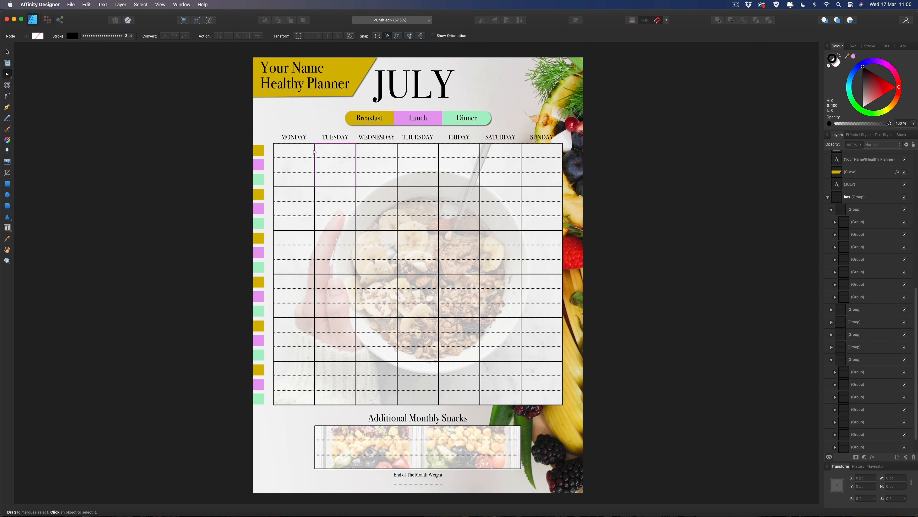
scroll(856, 335, "down", 2)
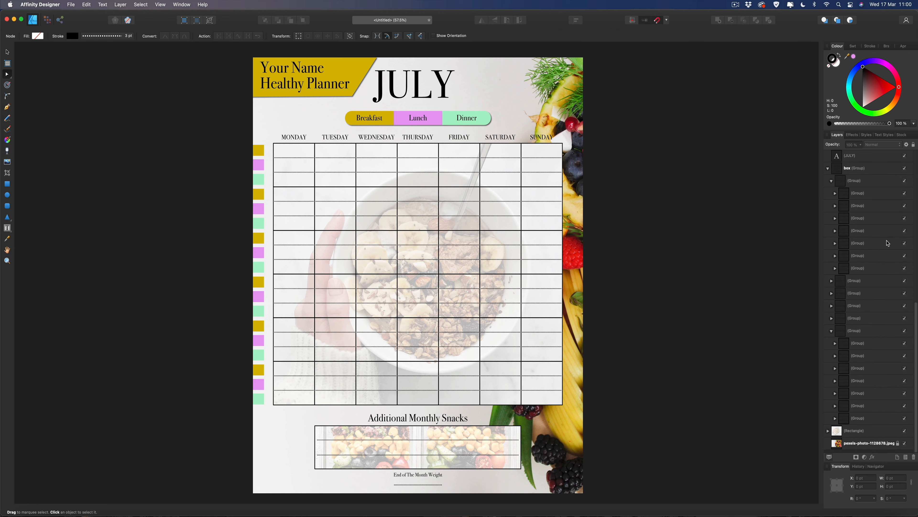
left_click(856, 335)
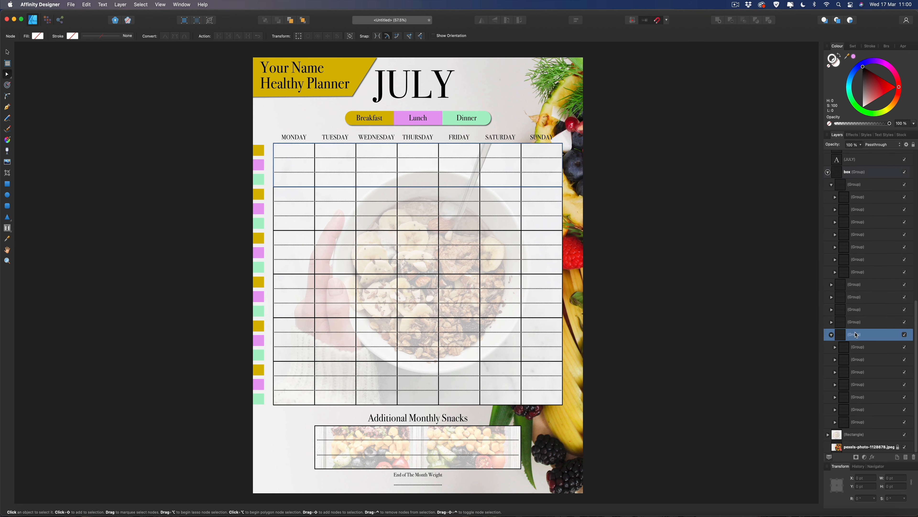
left_click(862, 348)
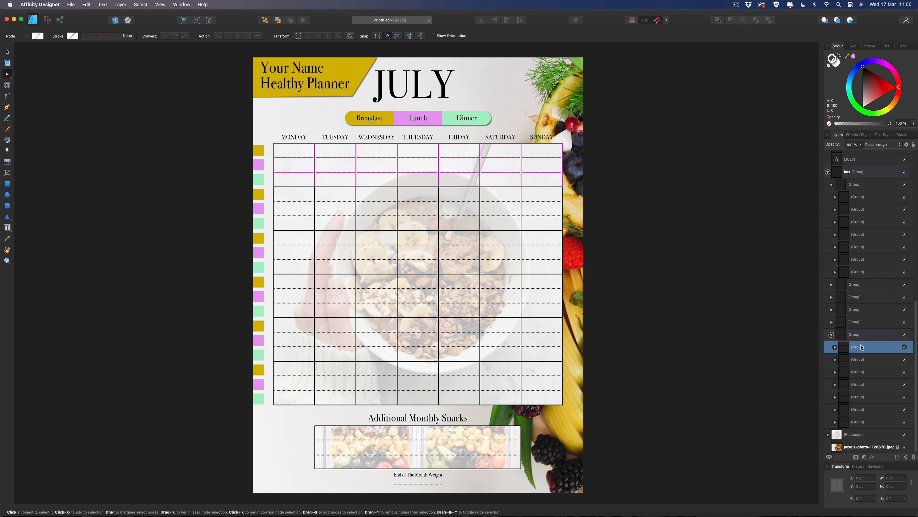
left_click(859, 422)
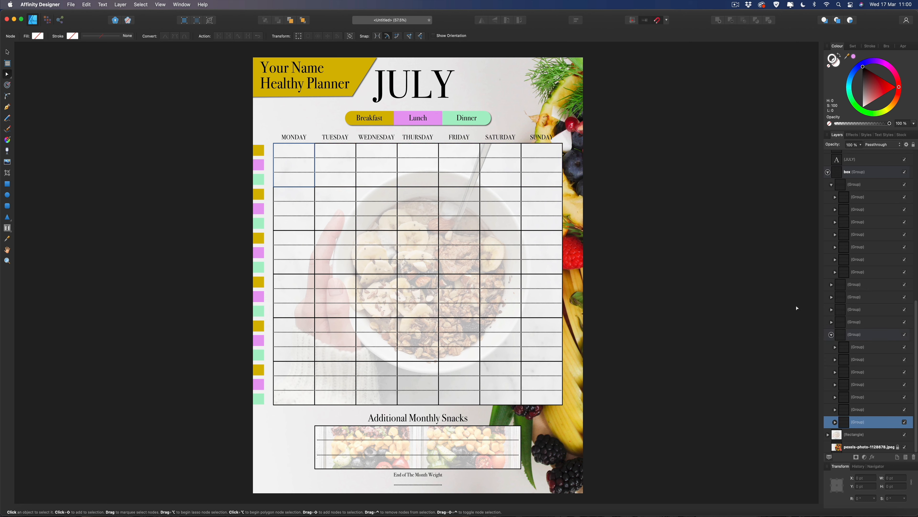
key("Delete")
key("Delete")
key("Delete")
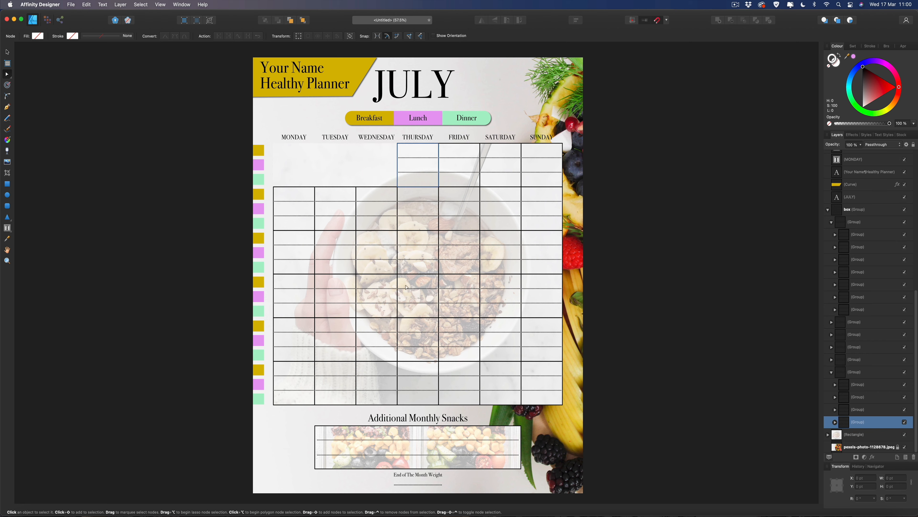
Delete the Sunday and Saturday cell groups from the last week of the calendar grid and deselect.
left_click(862, 235)
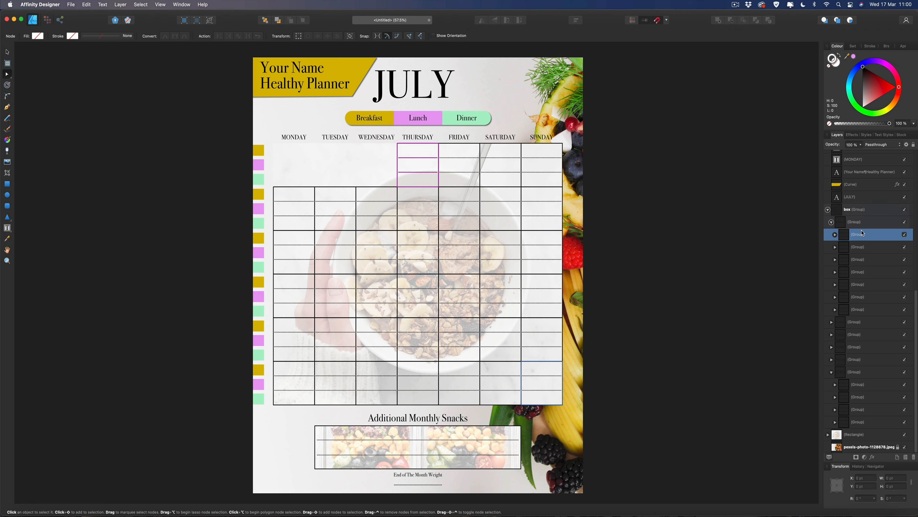
left_click(835, 234)
left_click(868, 247)
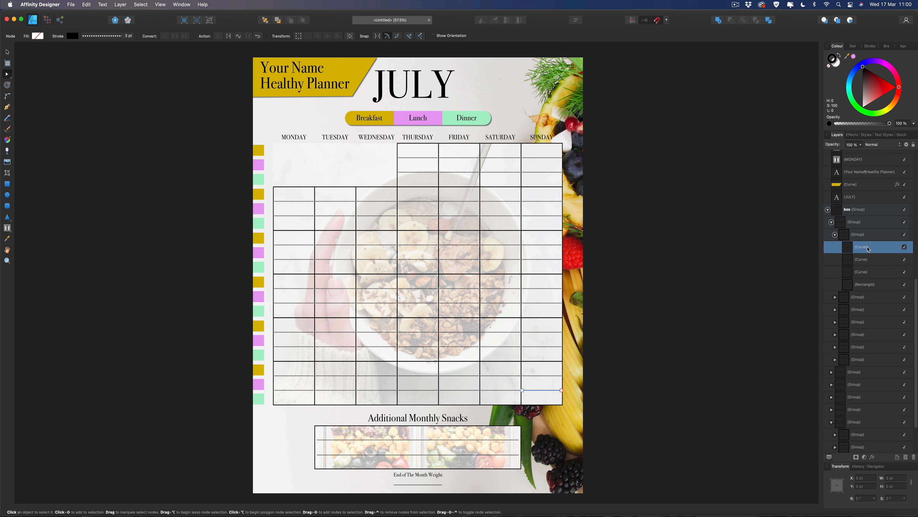
left_click(865, 235)
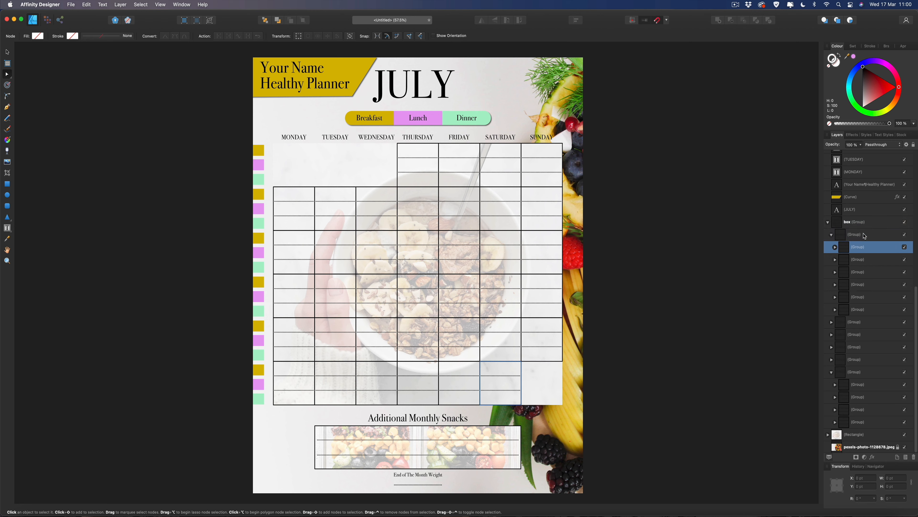
key("Delete")
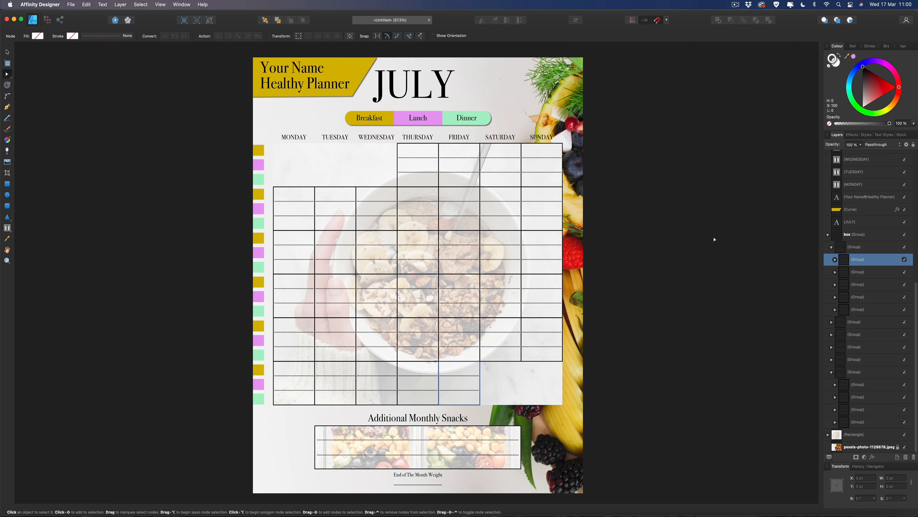
left_click(704, 221)
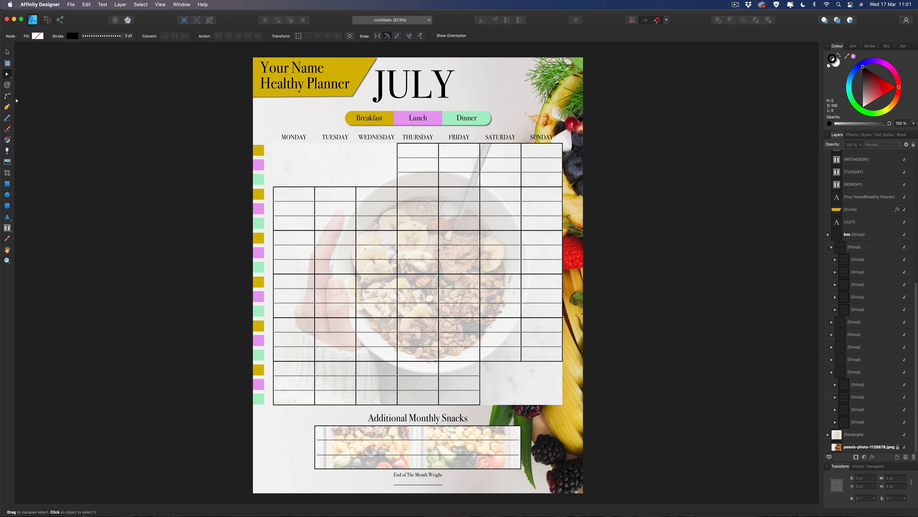
Draw a closed stepped Pen outline around the remaining calendar cells, excluding the empty first-week and last-week areas.
left_click(7, 107)
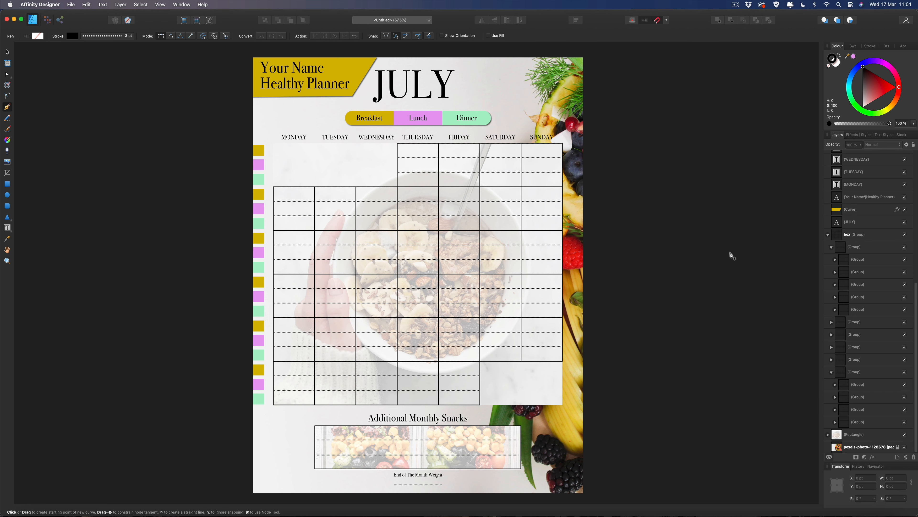
left_click(828, 234)
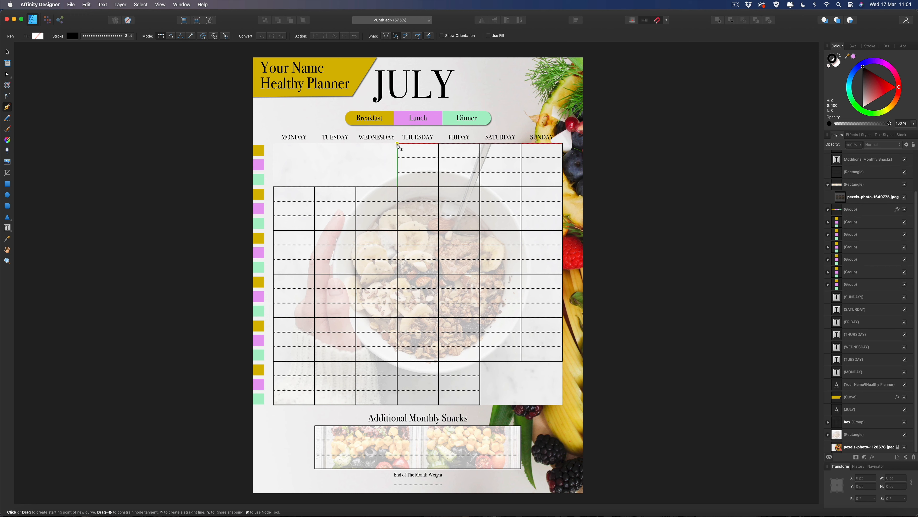
left_click(397, 144)
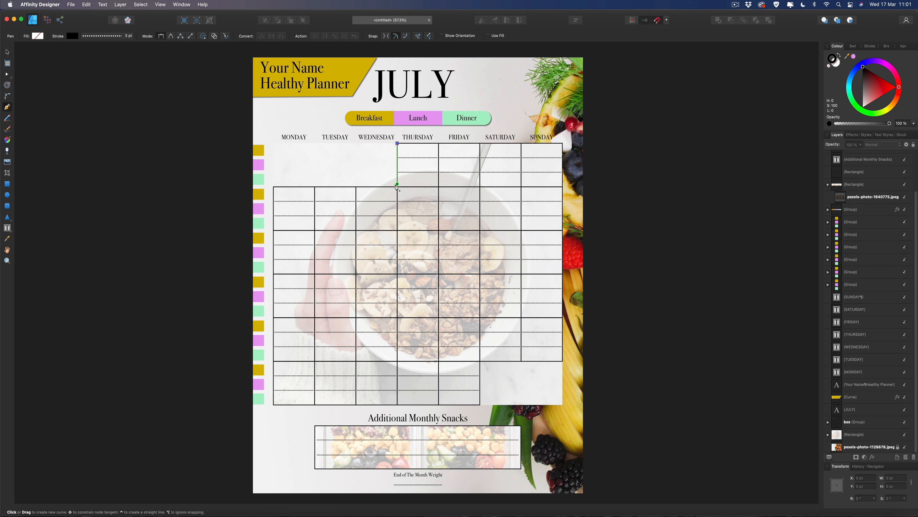
left_click(397, 187)
left_click(273, 187)
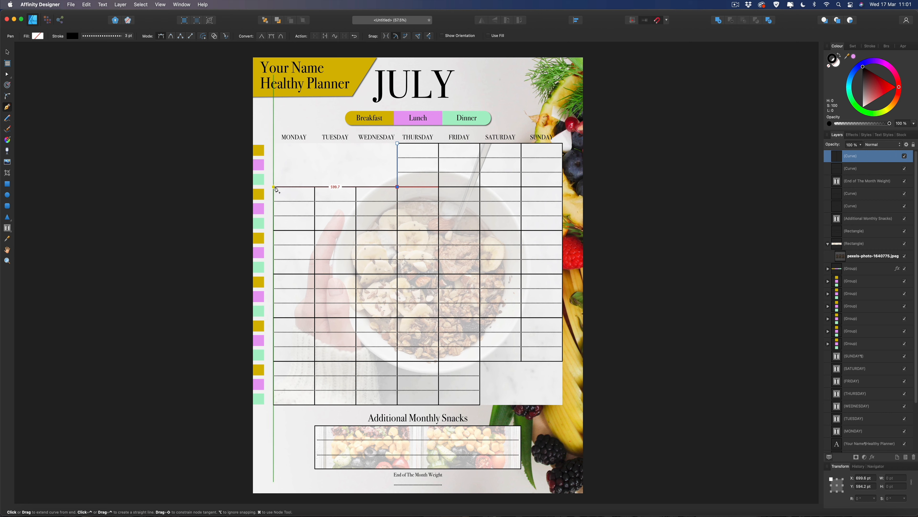
left_click(273, 405)
left_click(481, 405)
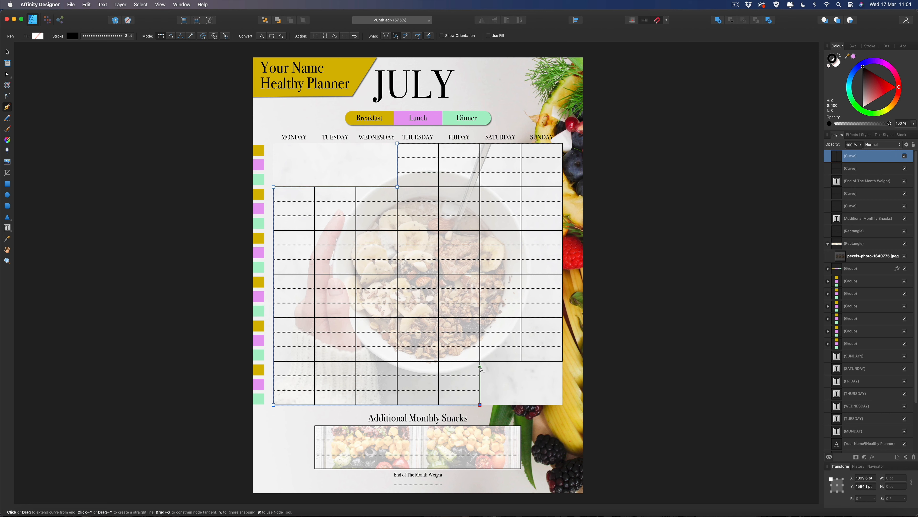
left_click(480, 361)
left_click(562, 362)
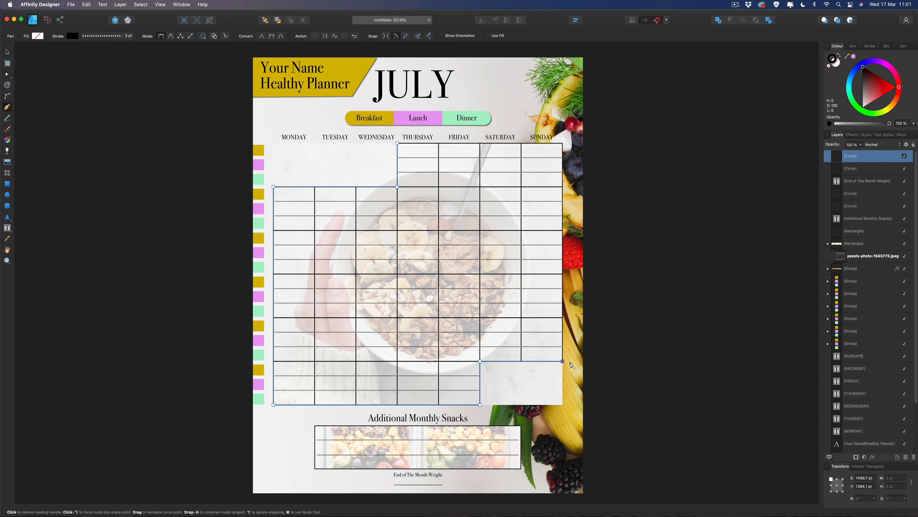
left_click(563, 144)
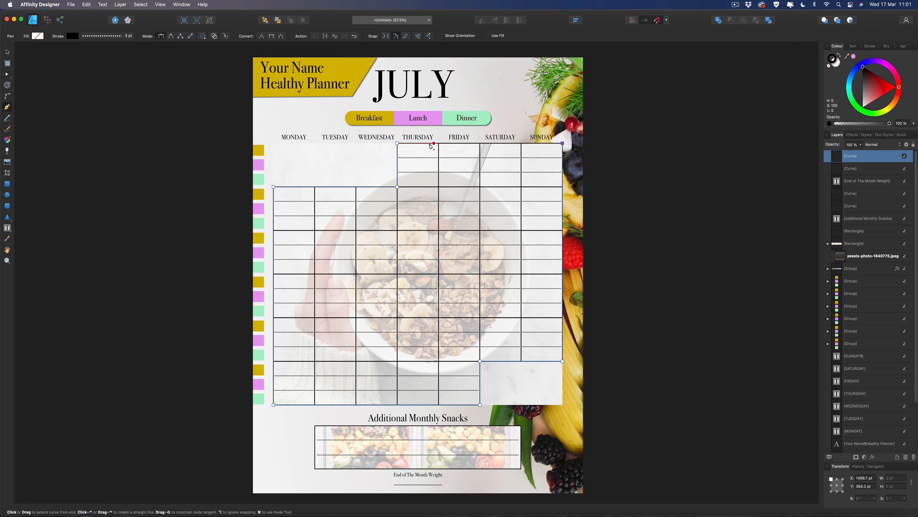
left_click(398, 143)
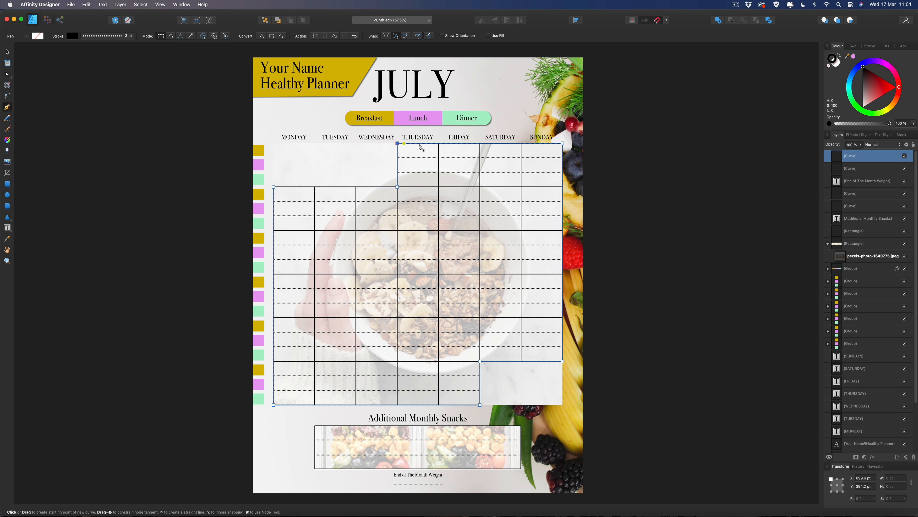
Remove the stepped calendar shape's stroke and fill it with white.
left_click(829, 66)
left_click(837, 63)
left_click(864, 108)
left_click(863, 113)
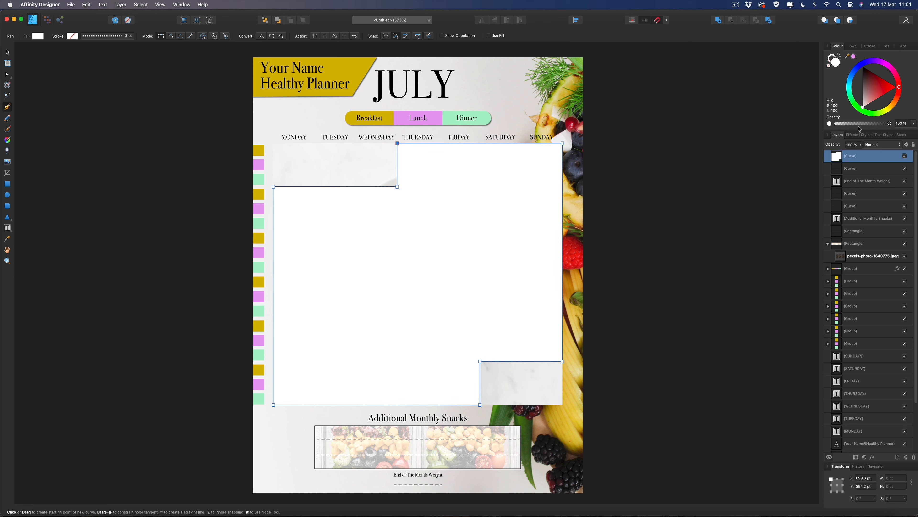
Reorder the white stepped shape to sit directly beneath the "box" calendar grid group and above the photo-backed rectangle.
left_click_drag(837, 159, 833, 237)
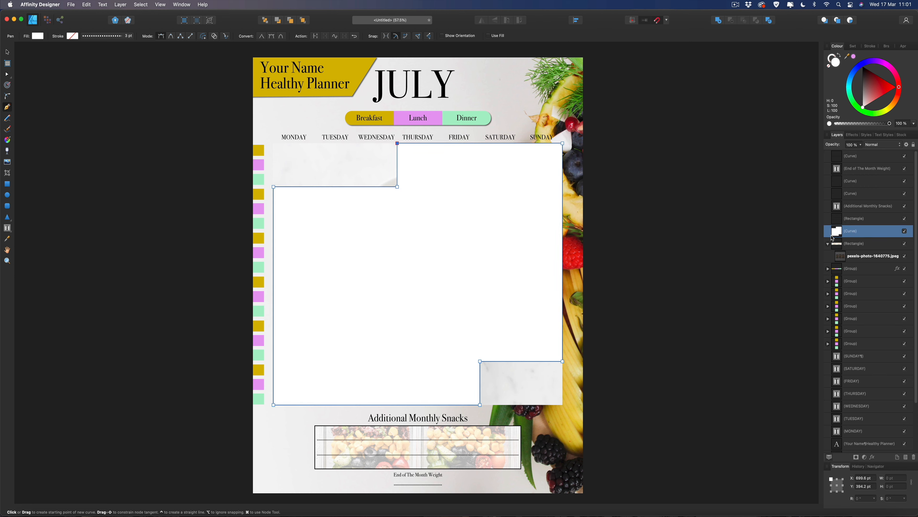
left_click(857, 257)
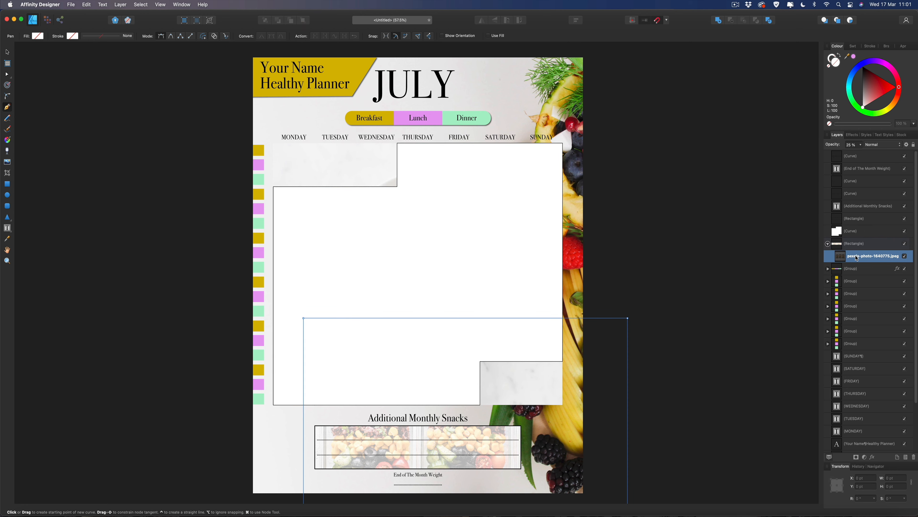
scroll(841, 256, "down", 3)
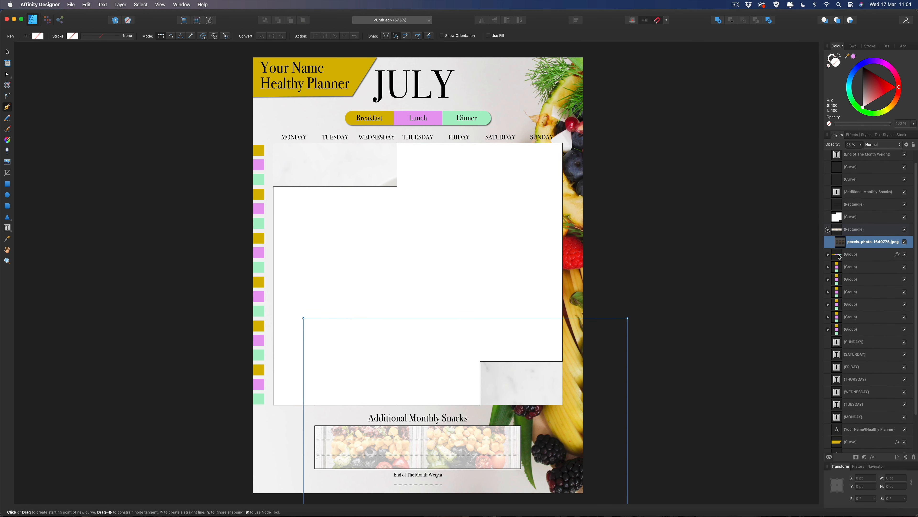
scroll(839, 257, "down", 1)
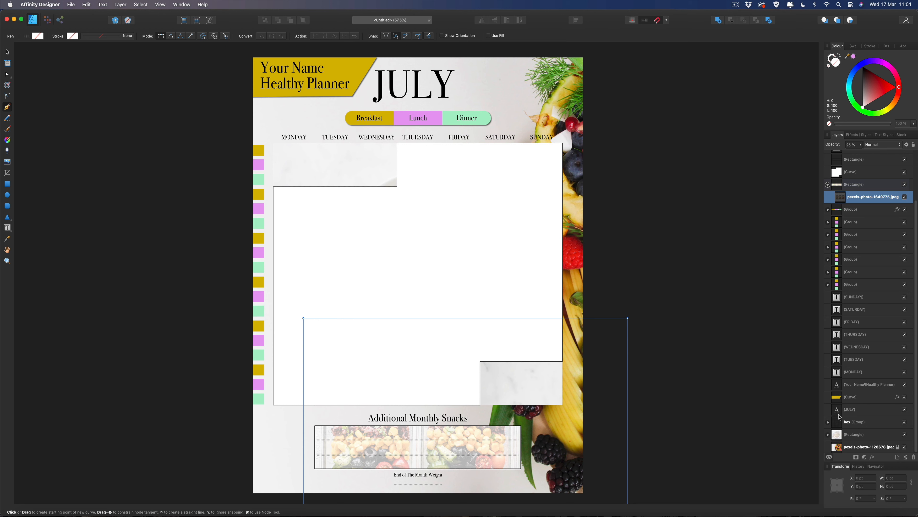
left_click_drag(838, 172, 828, 427)
Clip the cereal bowl photo inside the white stepped shape, delete the old background rectangle, and clear the selection.
left_click(828, 434)
scroll(835, 434, "down", 1)
left_click(843, 434)
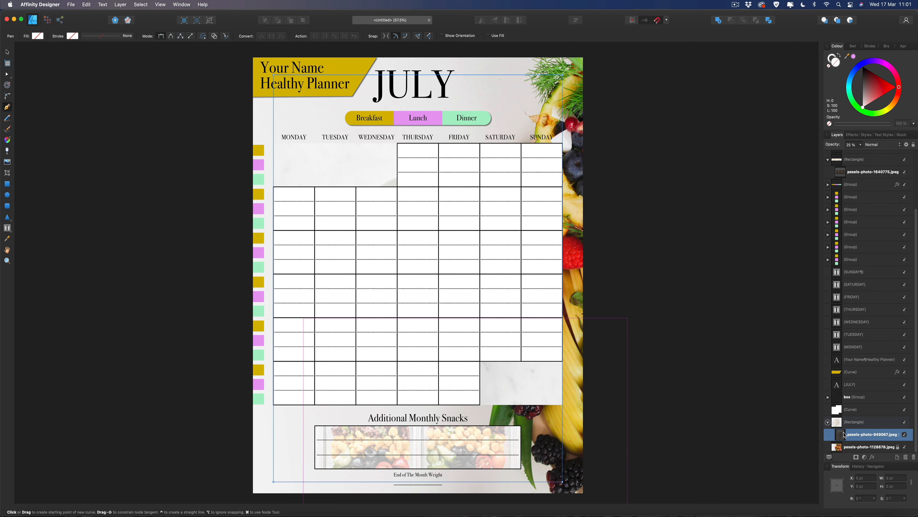
left_click_drag(842, 433, 852, 417)
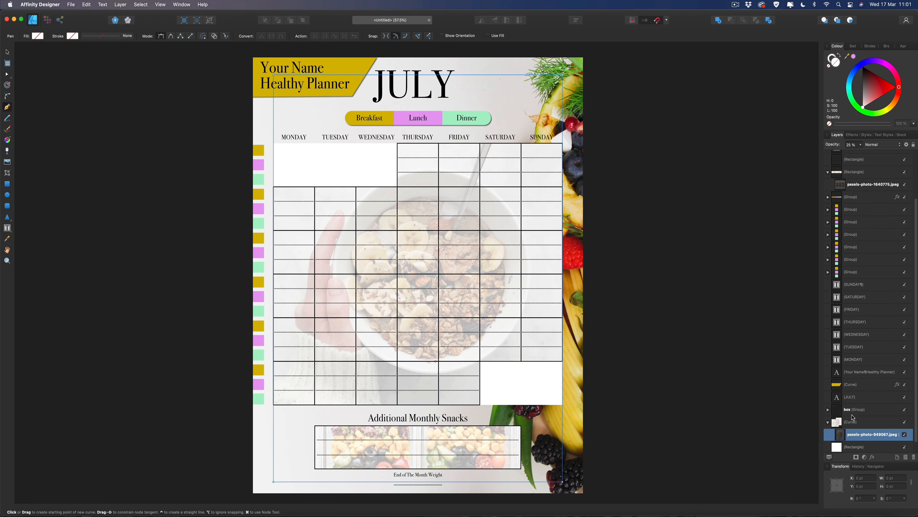
left_click(883, 450)
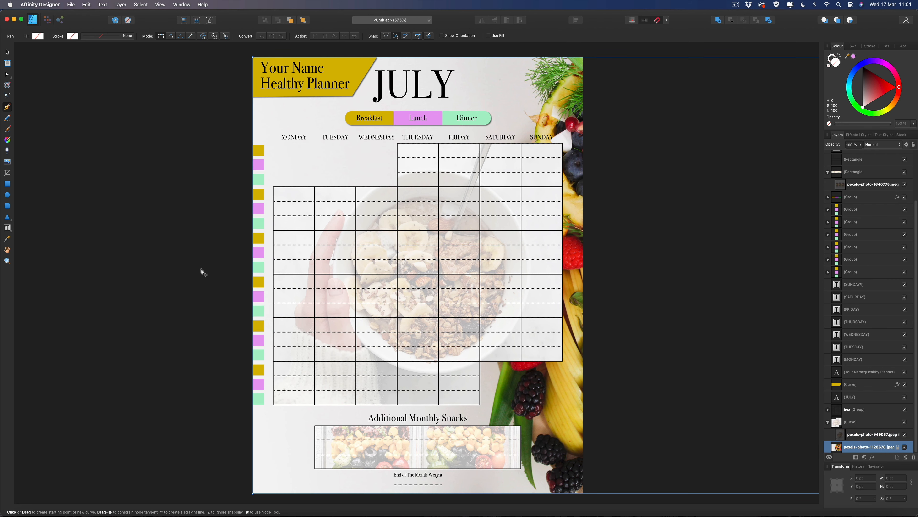
left_click(158, 254)
left_click(7, 52)
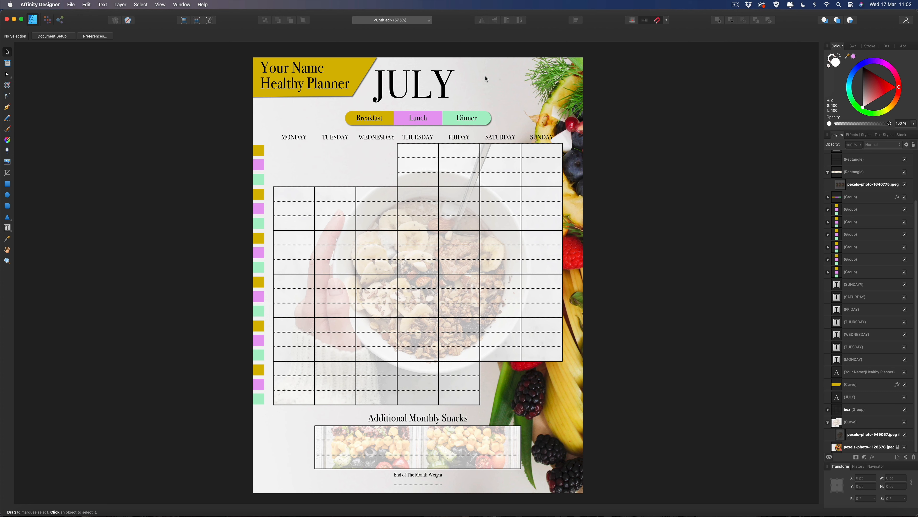
left_click(381, 81)
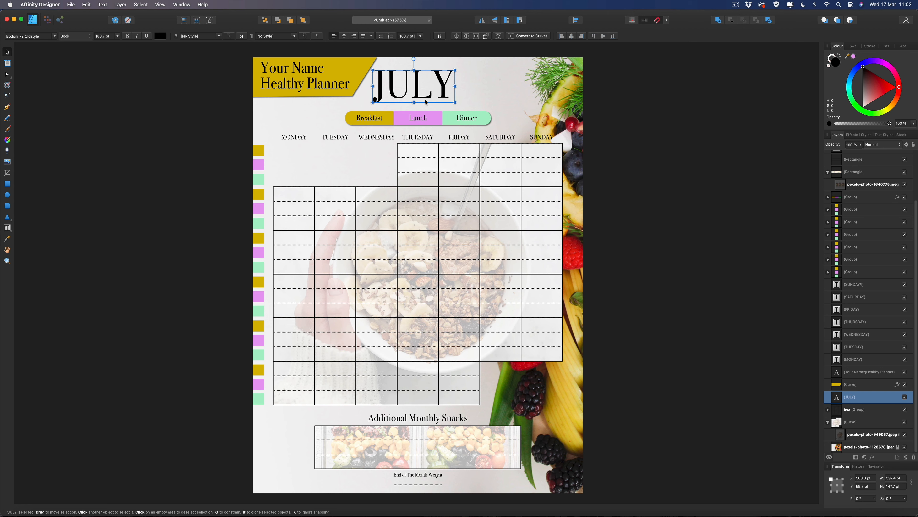
left_click(562, 108)
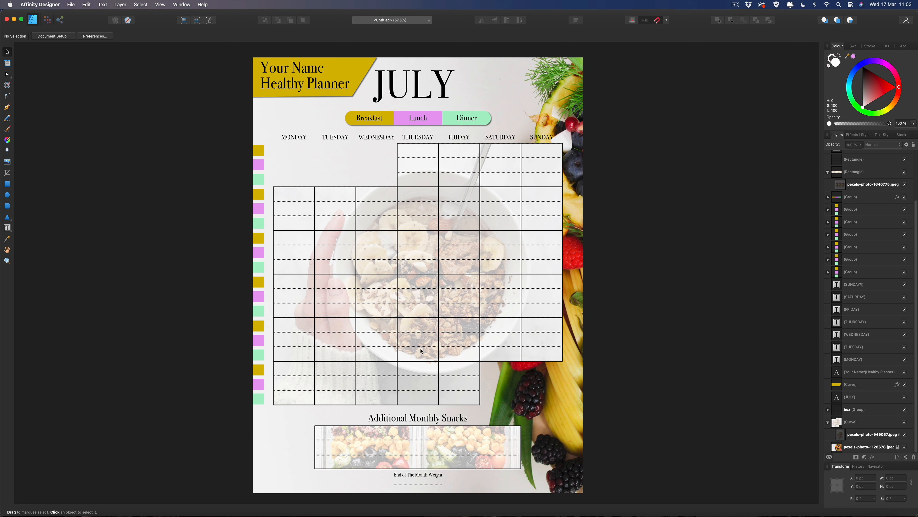
Nudge the line below "End of The Month Weight" slightly further down and deselect it.
left_click(425, 486)
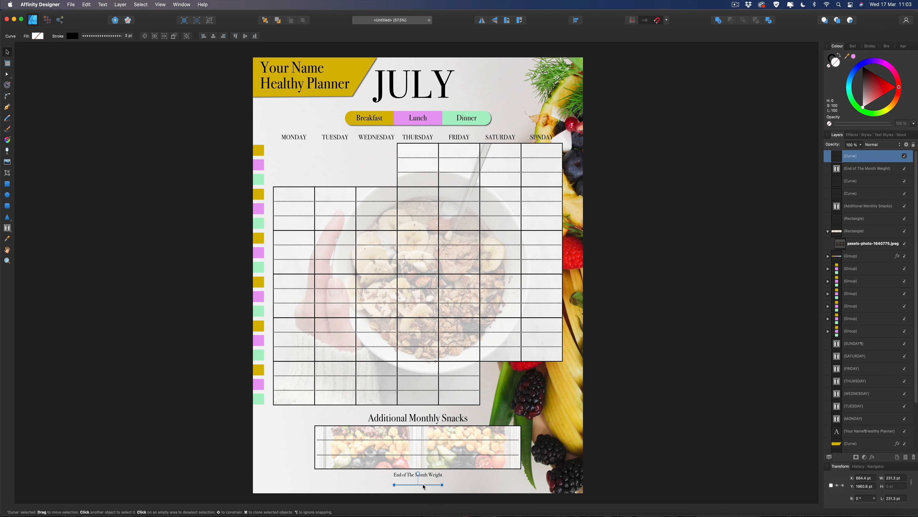
key("Down")
key("Down")
key("Down")
key("Down")
key("Down")
key("Down")
key("Down")
key("Down")
key("Down")
key("Down")
key("Down")
key("Down")
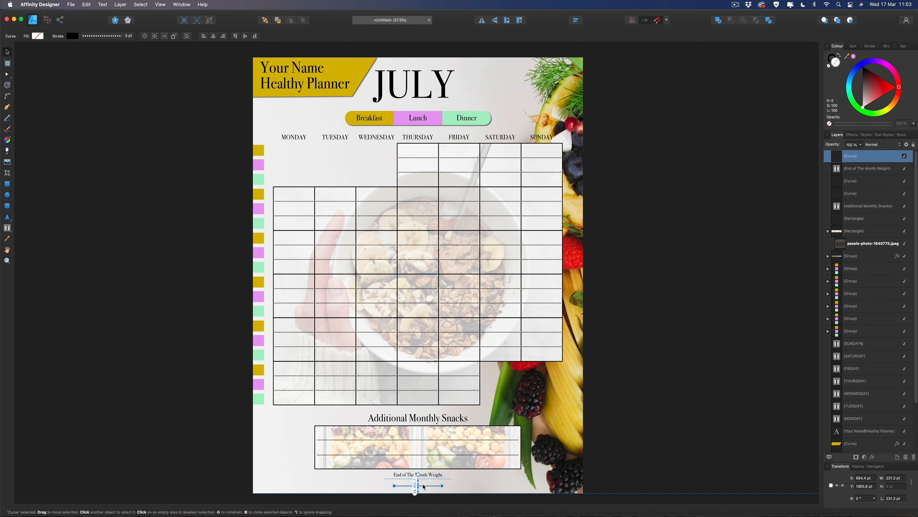
left_click(681, 369)
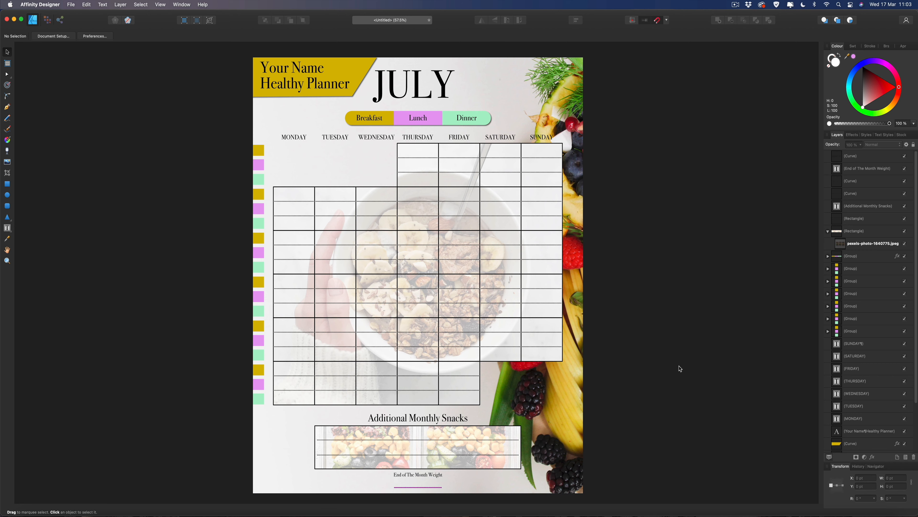